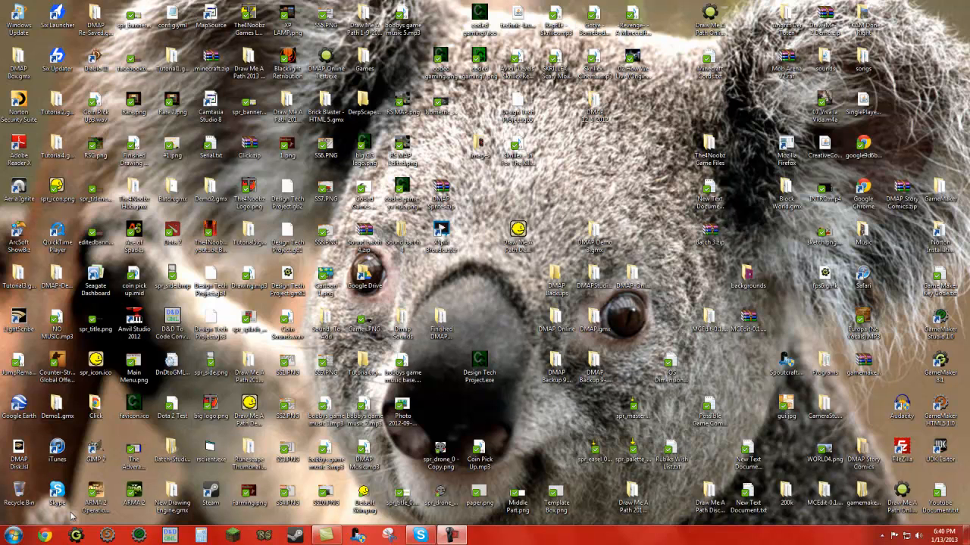
# Step: Open the website yoyogames.com in a maximized Chrome window
pyautogui.click(45, 536)
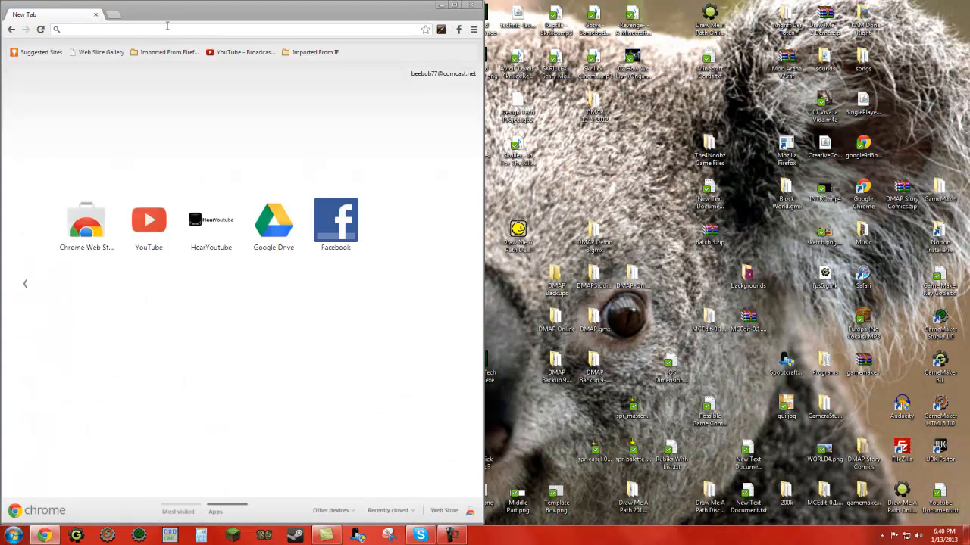
pyautogui.doubleClick(161, 19)
pyautogui.write('yoyogames.com')
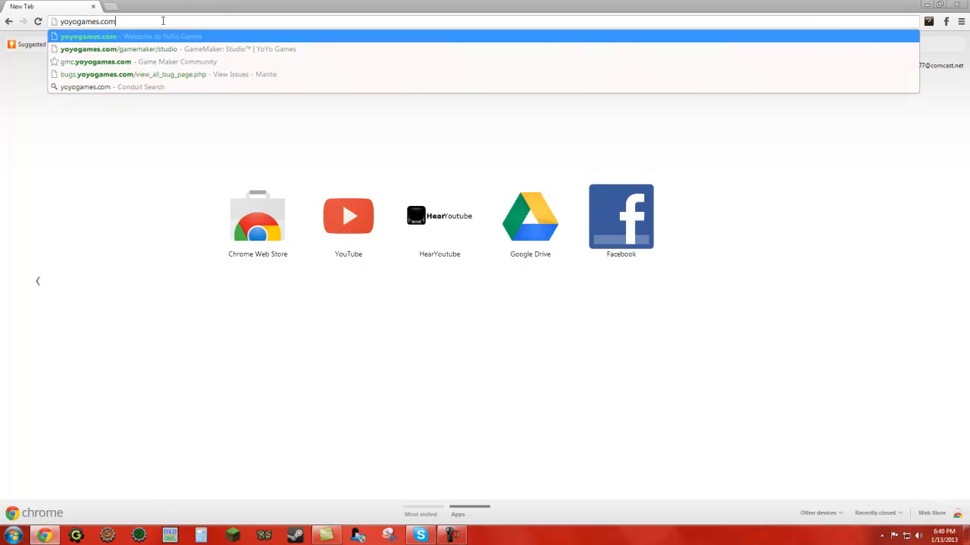
pyautogui.press('Return')
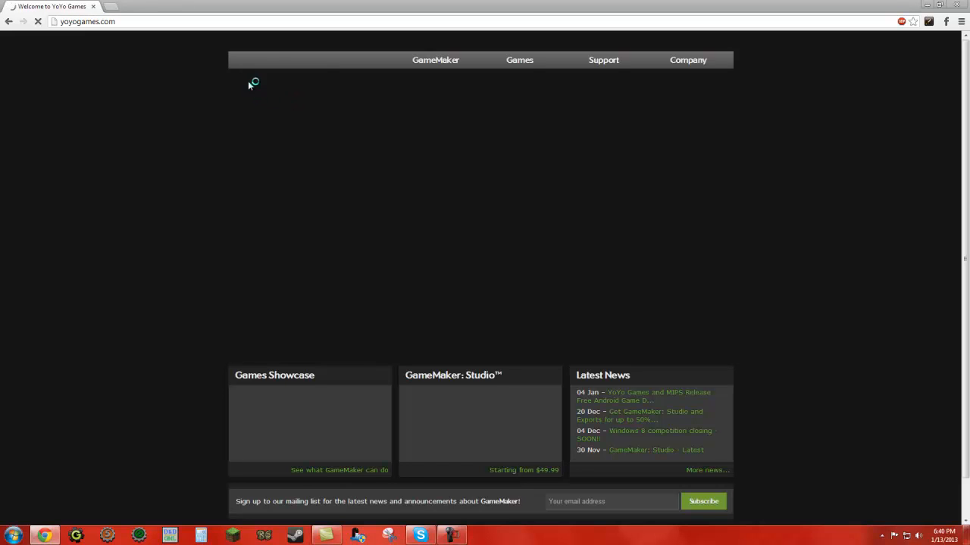
# Step: Open the page of the GameMaker: Studio family and examine the editions' prices and key features
pyautogui.moveTo(436, 61)
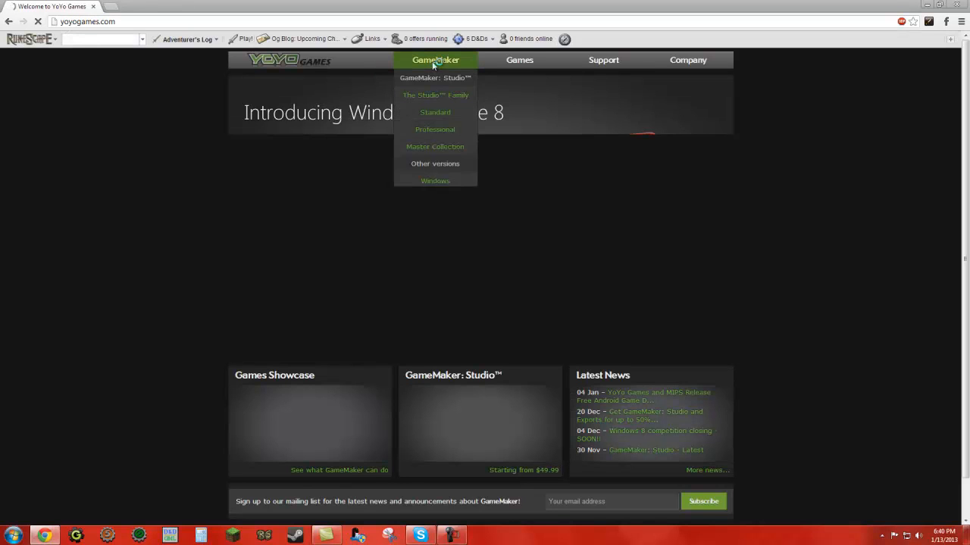
pyautogui.click(436, 100)
pyautogui.scroll(-2, 474, 220)
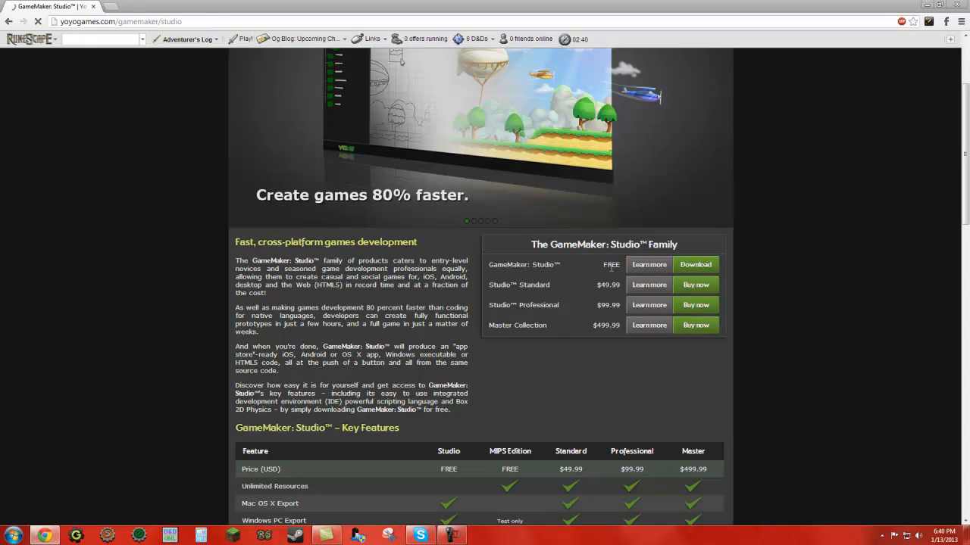
pyautogui.scroll(-1, 612, 267)
pyautogui.moveTo(597, 205); pyautogui.dragTo(615, 210)
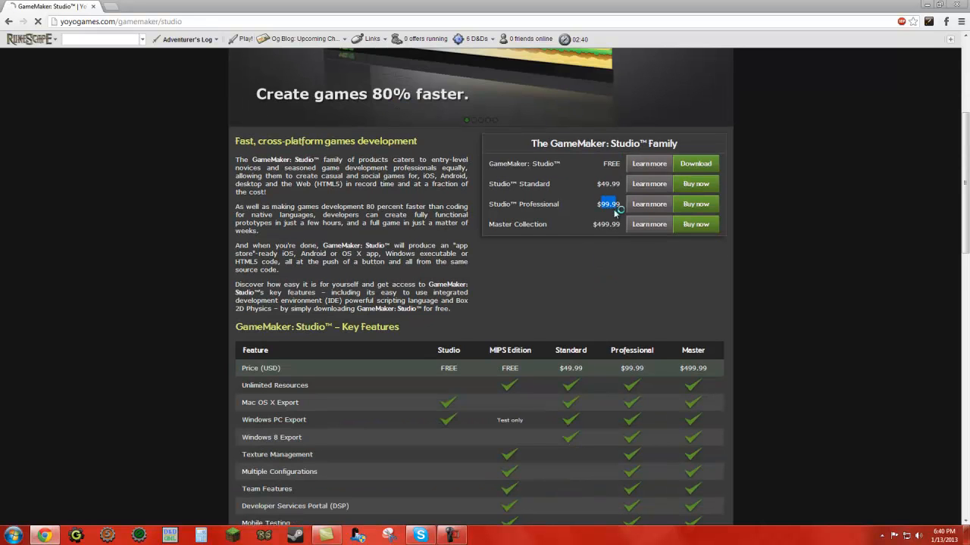
pyautogui.scroll(-2, 595, 243)
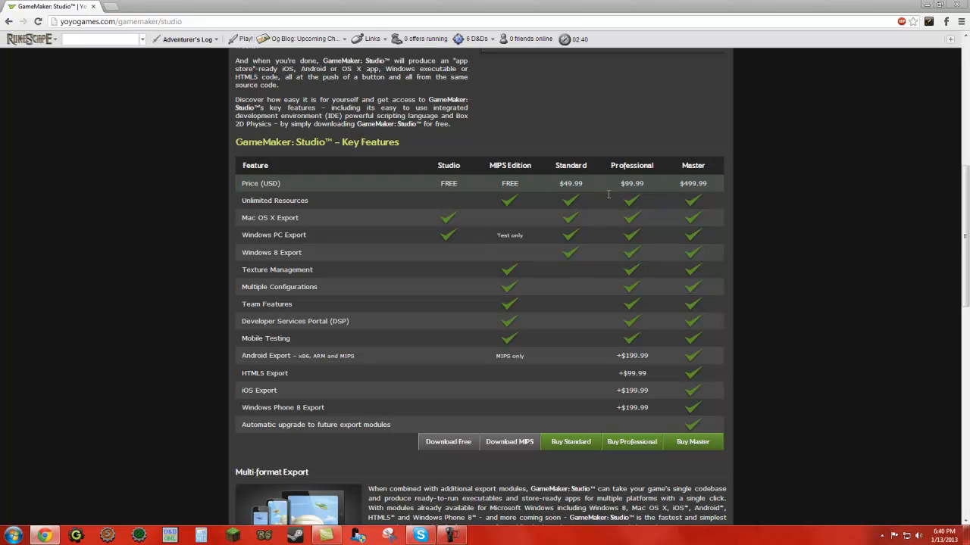
pyautogui.scroll(5, 477, 235)
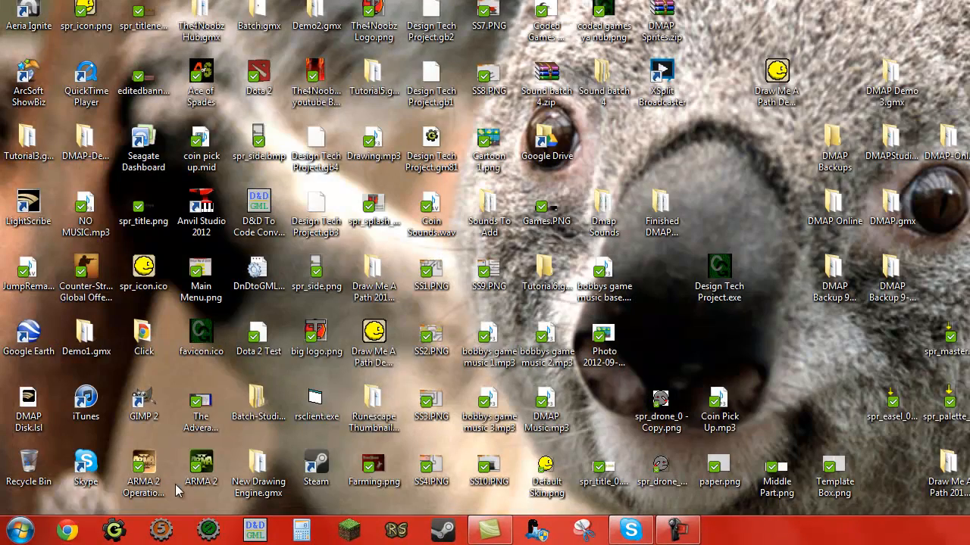
# Step: Switch to GameMaker: Studio, create a project named "Tutorial 1- Basics" on the desktop, and maximize its window
pyautogui.click(210, 531)
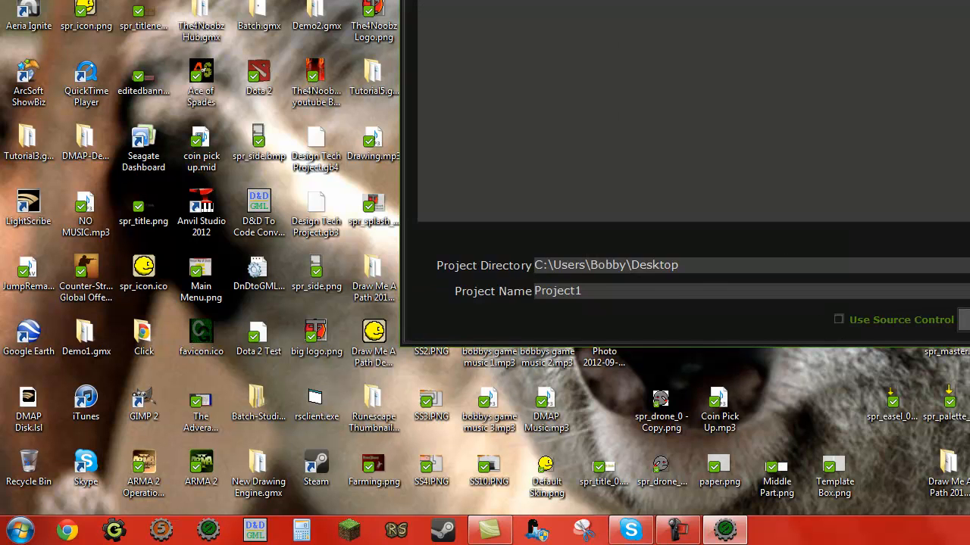
pyautogui.moveTo(606, 289); pyautogui.dragTo(471, 296)
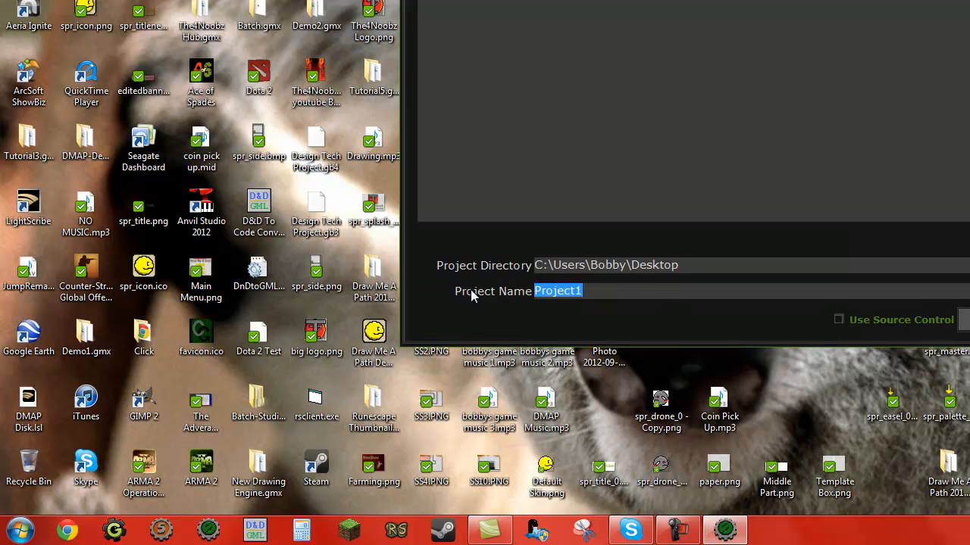
pyautogui.write('Tutorial')
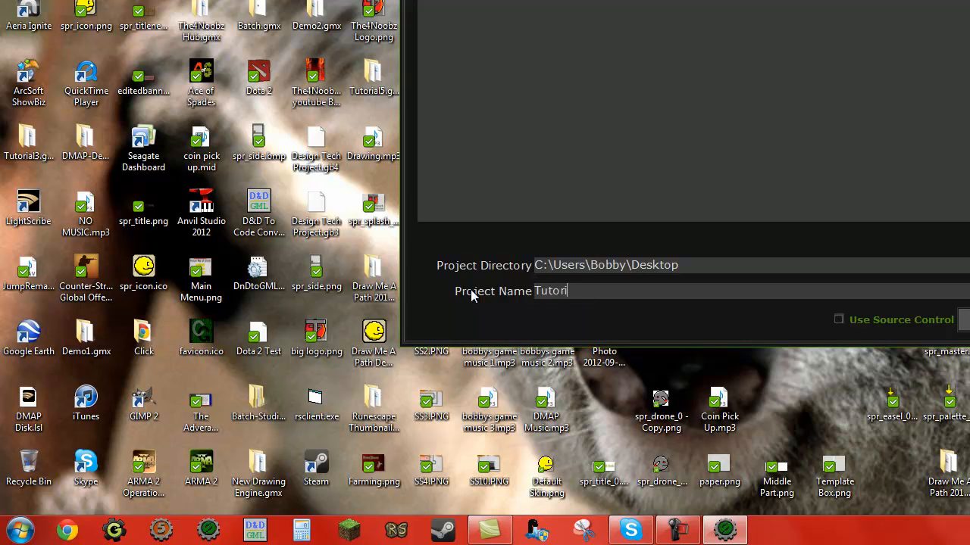
pyautogui.write(' 1- Basics')
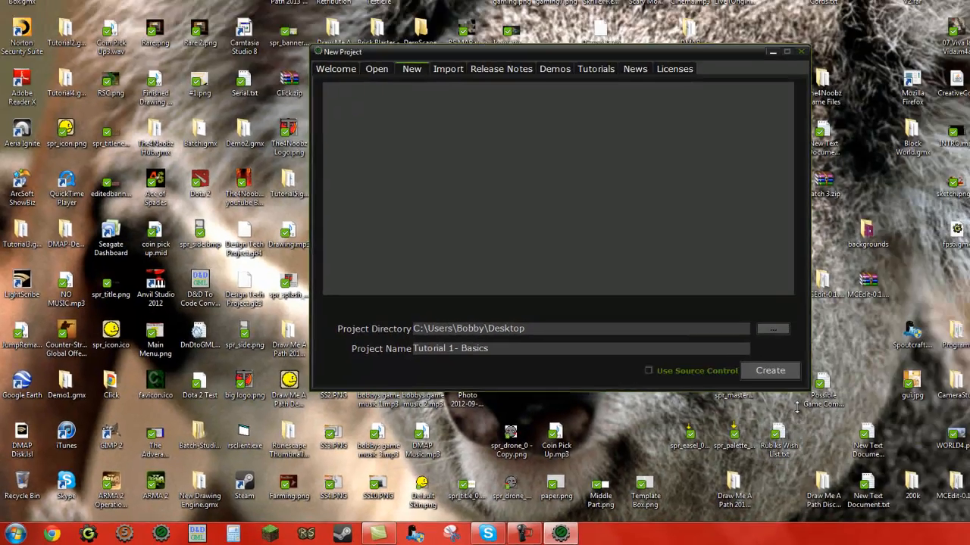
pyautogui.click(964, 319)
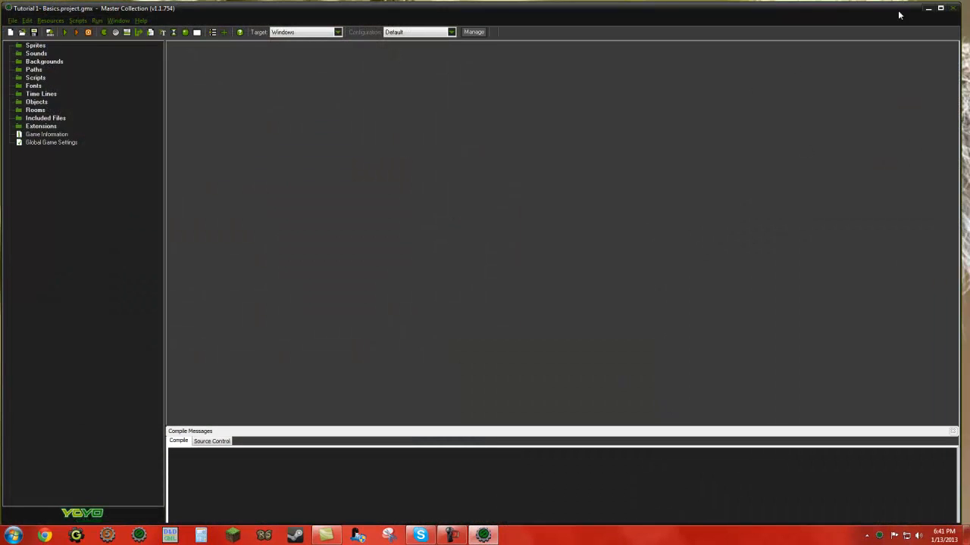
pyautogui.click(940, 7)
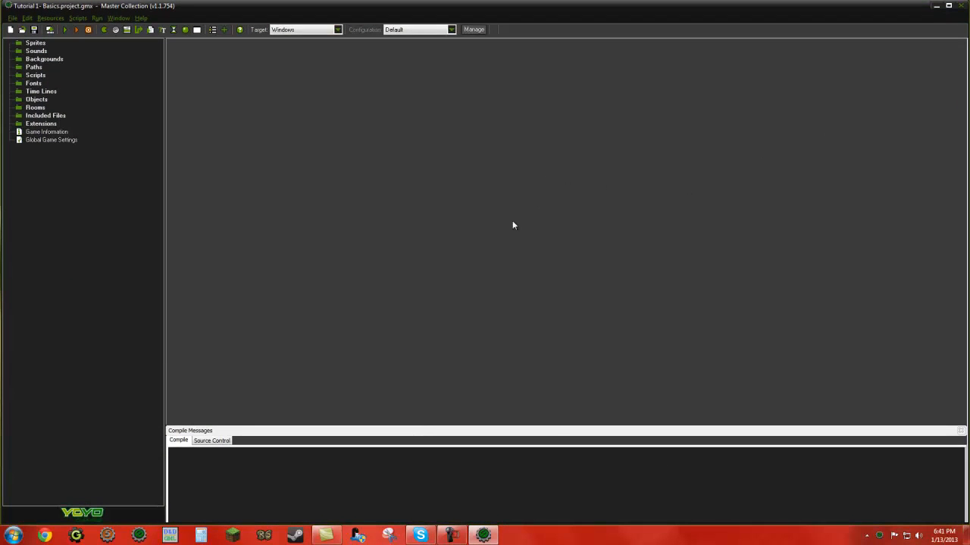
pyautogui.click(32, 44)
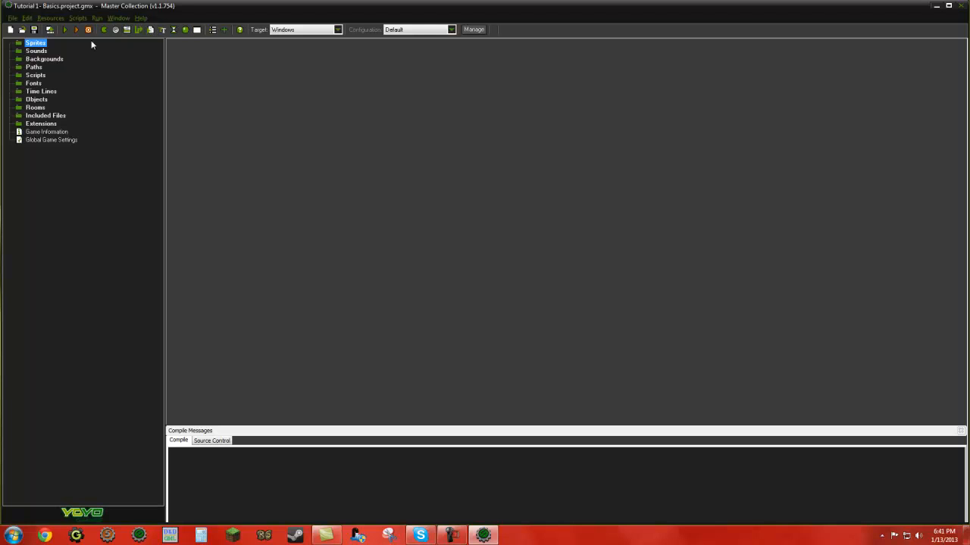
pyautogui.rightClick(32, 44)
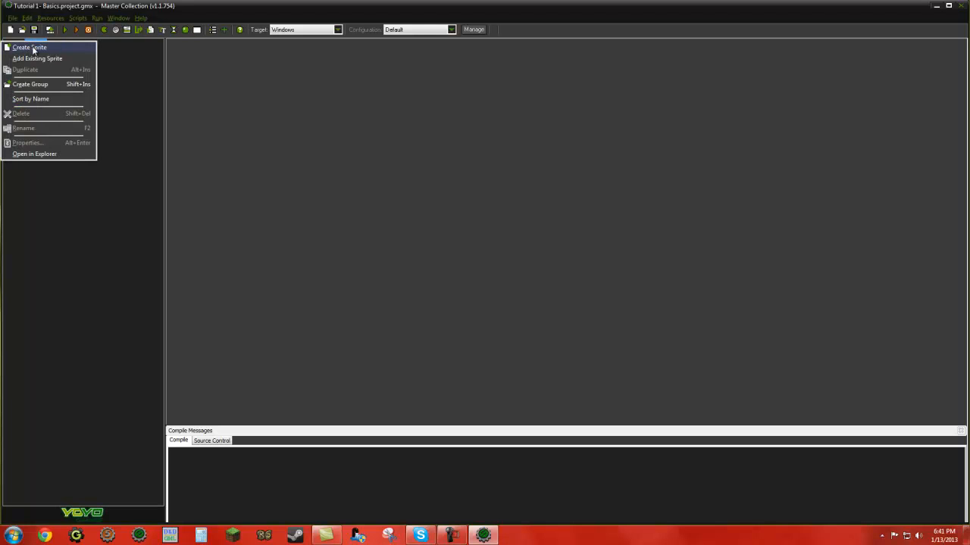
pyautogui.click(149, 79)
pyautogui.rightClick(32, 84)
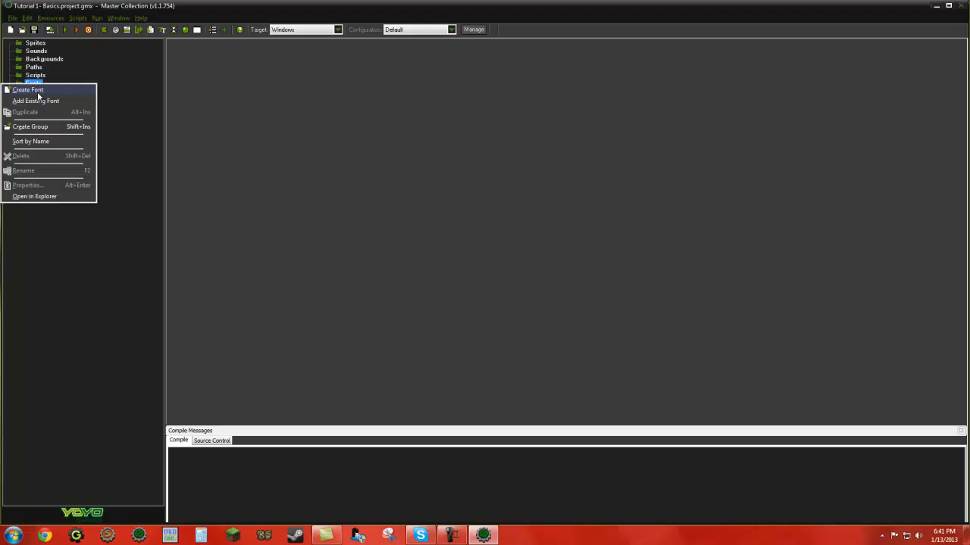
pyautogui.rightClick(107, 81)
pyautogui.rightClick(35, 109)
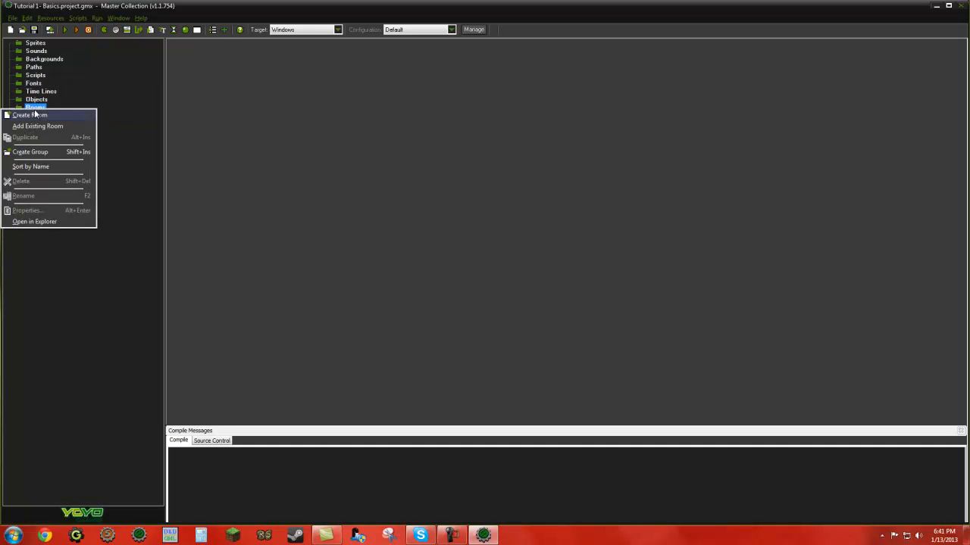
pyautogui.click(77, 83)
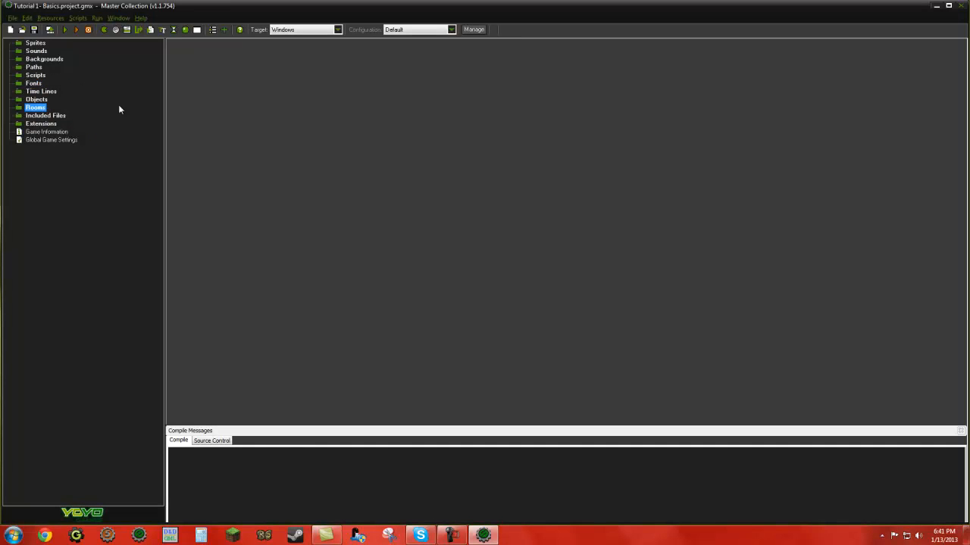
pyautogui.click(36, 44)
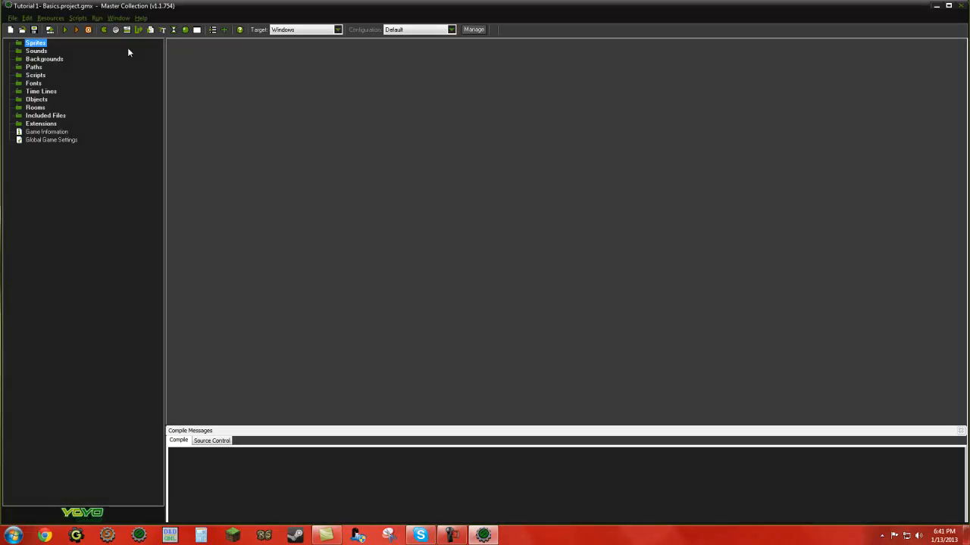
pyautogui.click(36, 100)
pyautogui.click(34, 107)
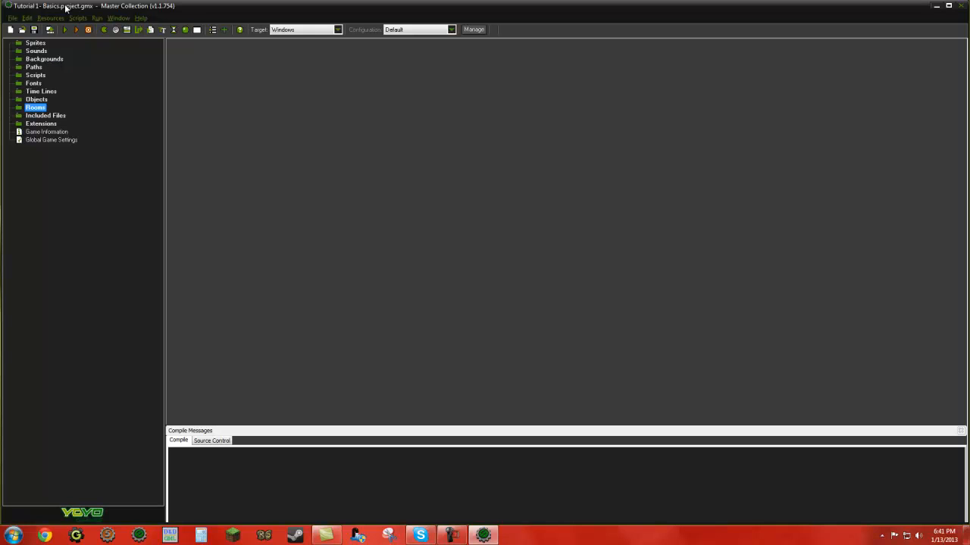
# Step: Create a new sprite in the project and name it spr_player_right
pyautogui.rightClick(34, 44)
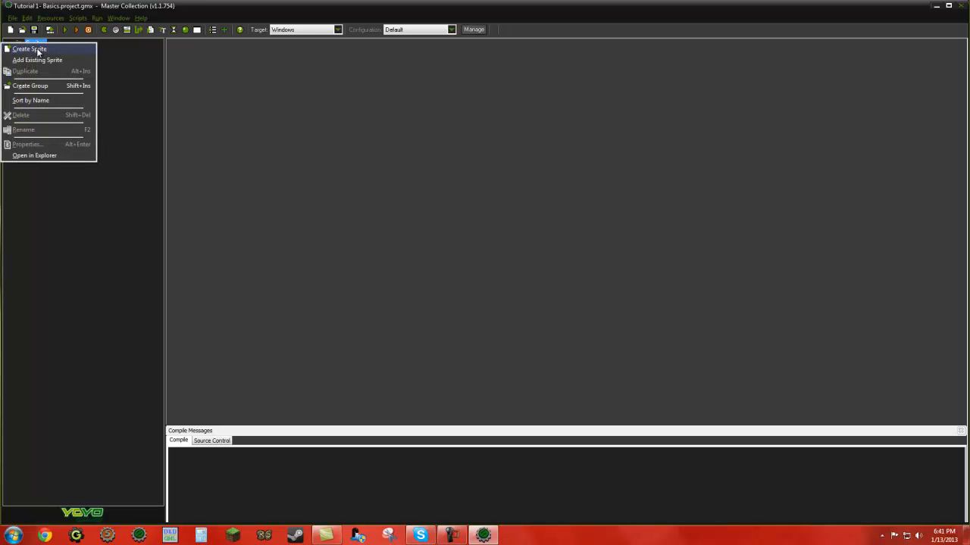
pyautogui.click(36, 47)
pyautogui.moveTo(247, 75); pyautogui.dragTo(208, 86)
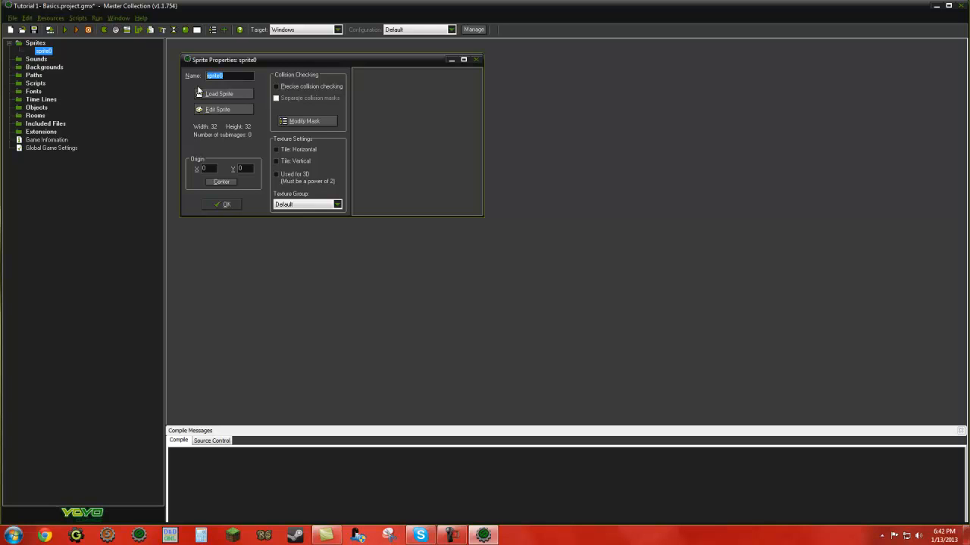
pyautogui.write('sp')
pyautogui.click(230, 110)
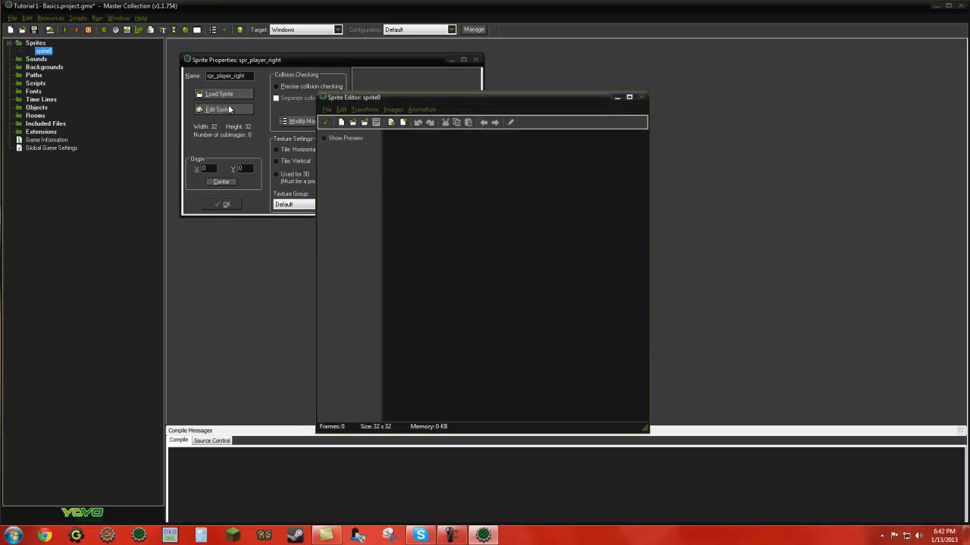
pyautogui.click(640, 98)
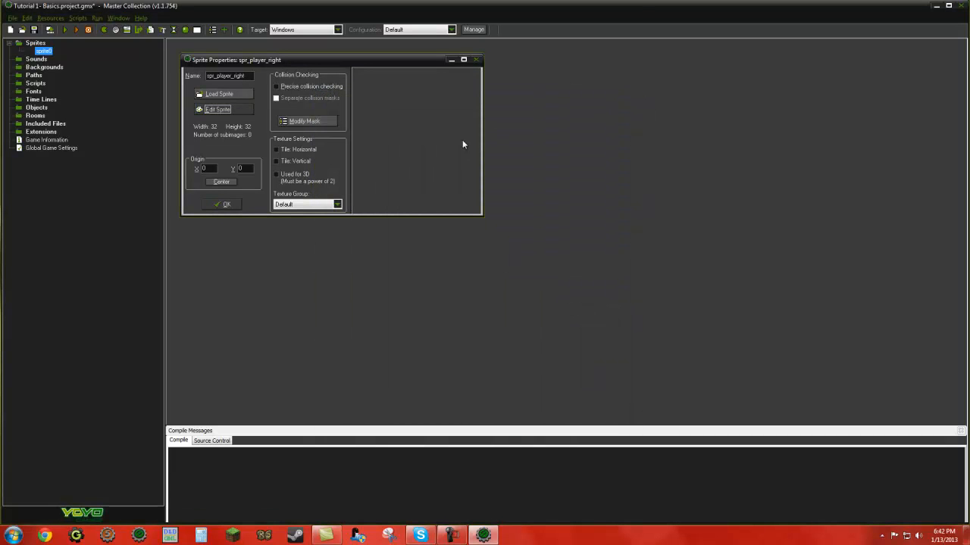
pyautogui.rightClick(34, 44)
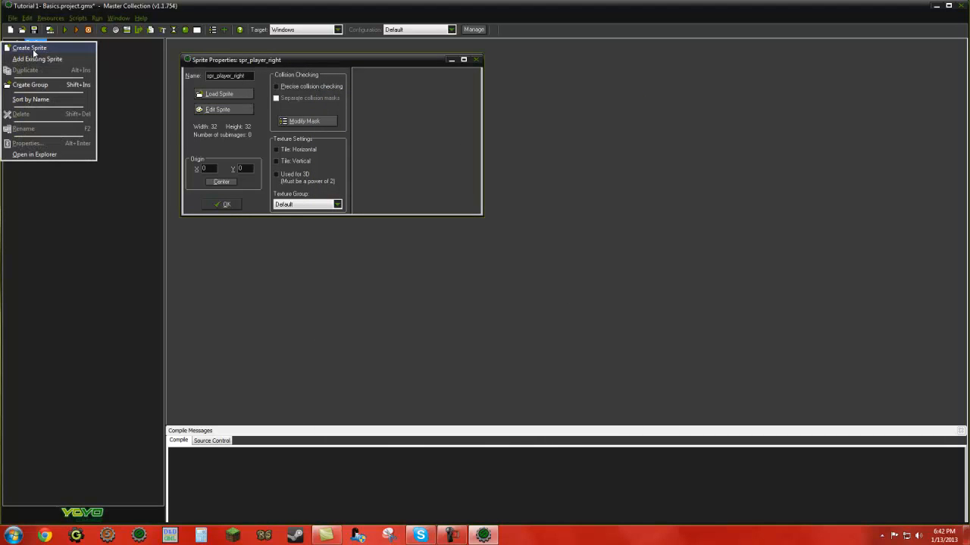
pyautogui.click(197, 131)
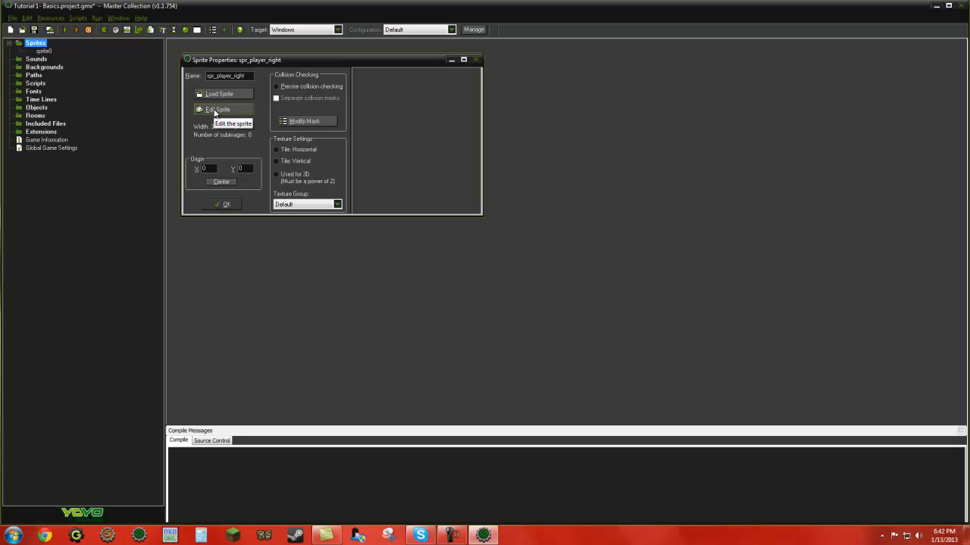
# Step: Open spr_player_right for editing and create a new blank image 32 wide and 32 high
pyautogui.click(214, 110)
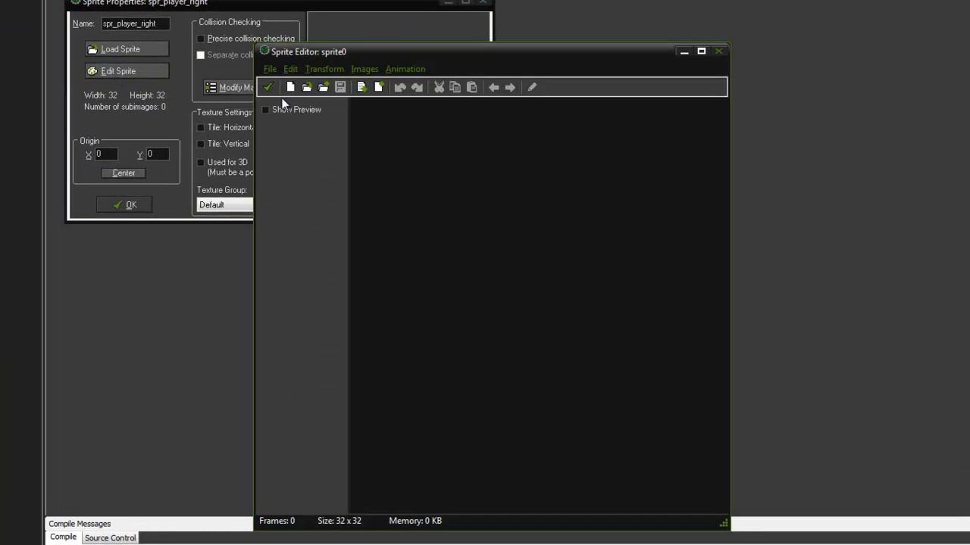
pyautogui.moveTo(405, 55); pyautogui.dragTo(384, 15)
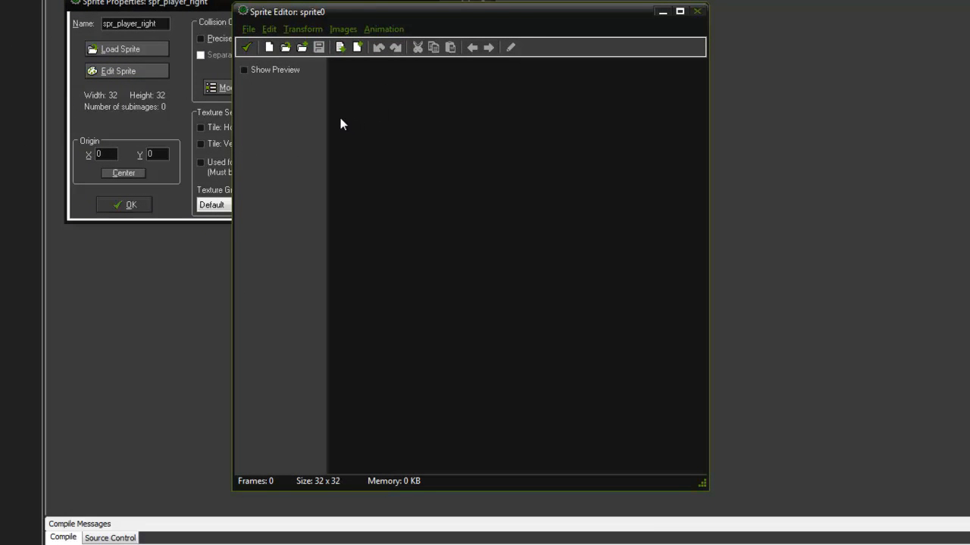
pyautogui.click(240, 31)
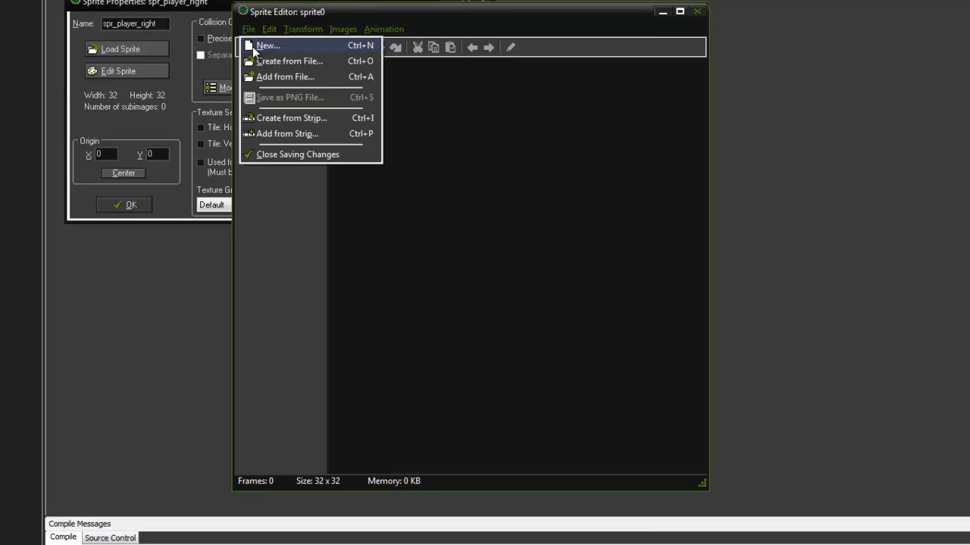
pyautogui.click(262, 48)
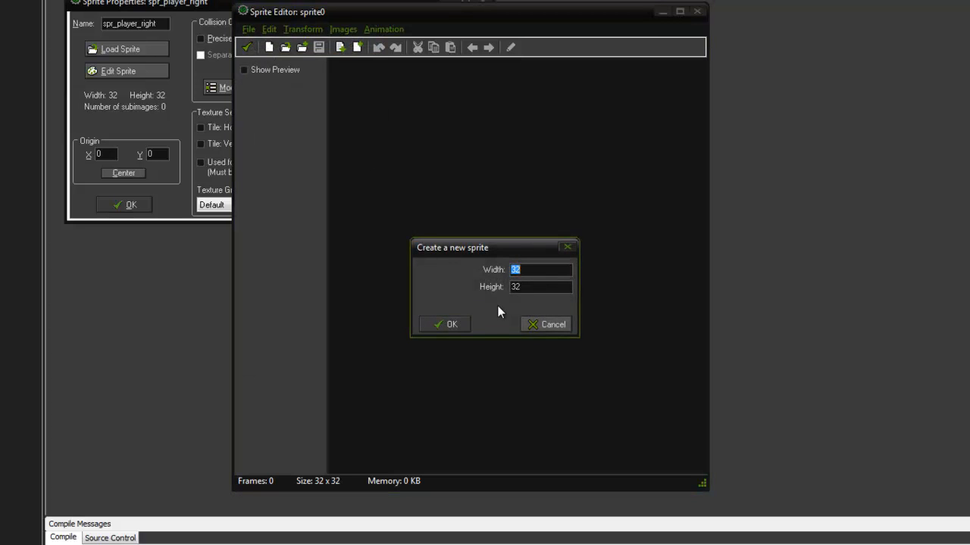
pyautogui.click(530, 285)
pyautogui.click(443, 325)
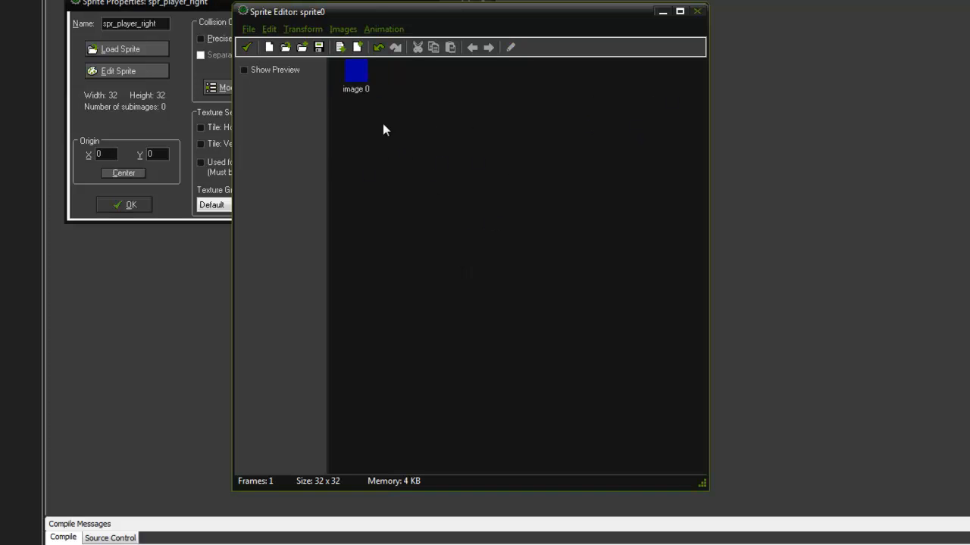
# Step: Open image 0 for editing and draw a black circle outline across the whole 32 x 32 canvas
pyautogui.doubleClick(351, 71)
pyautogui.scroll(-1, 467, 173)
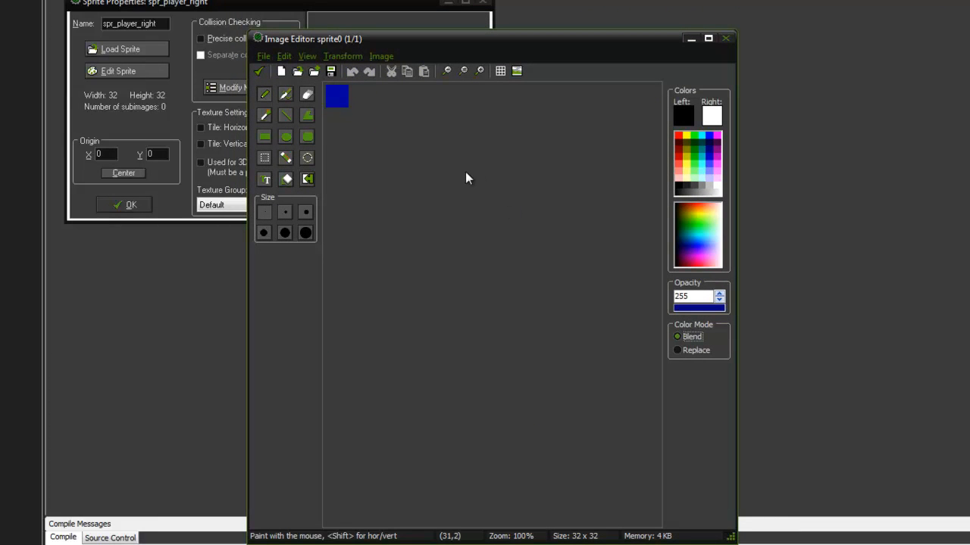
pyautogui.scroll(5, 485, 209)
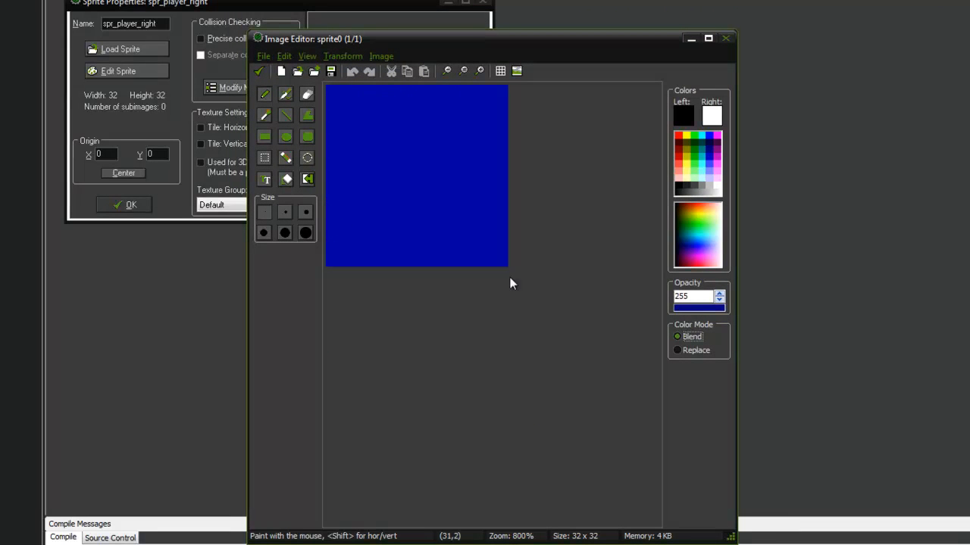
pyautogui.click(286, 137)
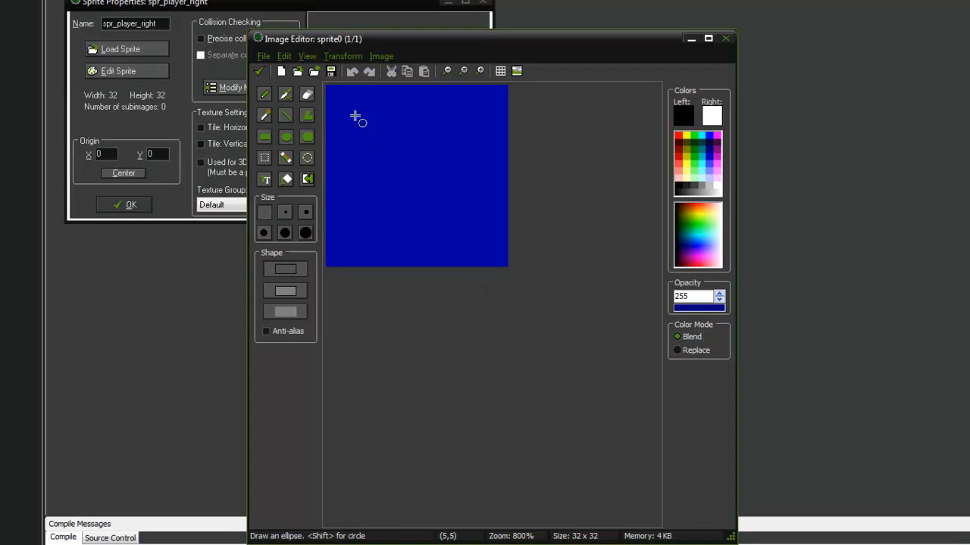
pyautogui.moveTo(331, 89); pyautogui.dragTo(496, 260)
# Step: Flood-fill the circle's interior with bright blue and refill it with red
pyautogui.click(286, 179)
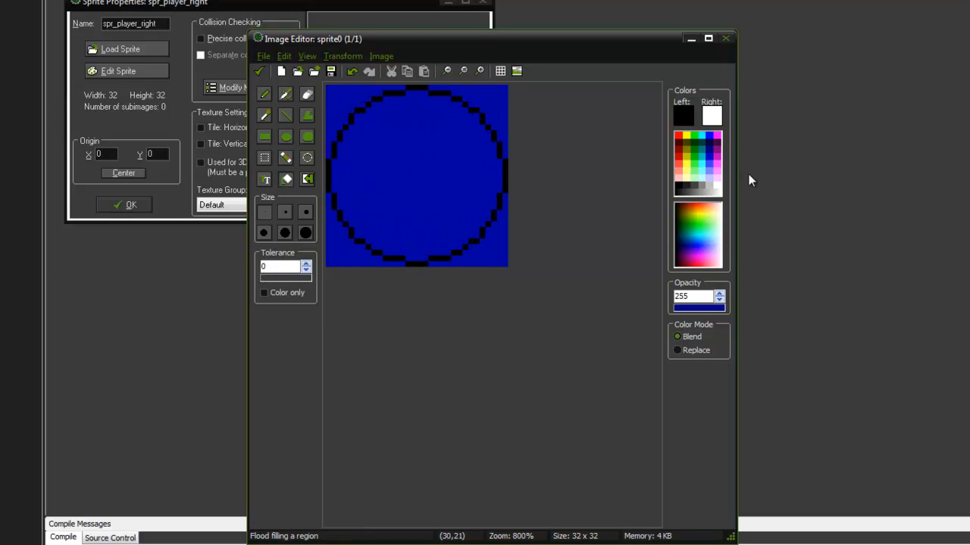
pyautogui.click(709, 135)
pyautogui.click(450, 166)
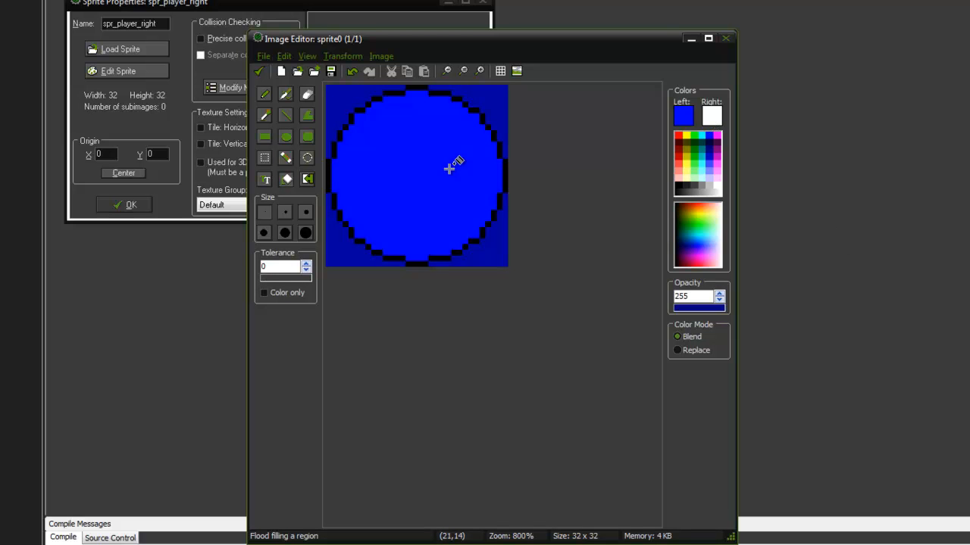
pyautogui.click(680, 134)
pyautogui.click(427, 159)
pyautogui.scroll(2, 679, 235)
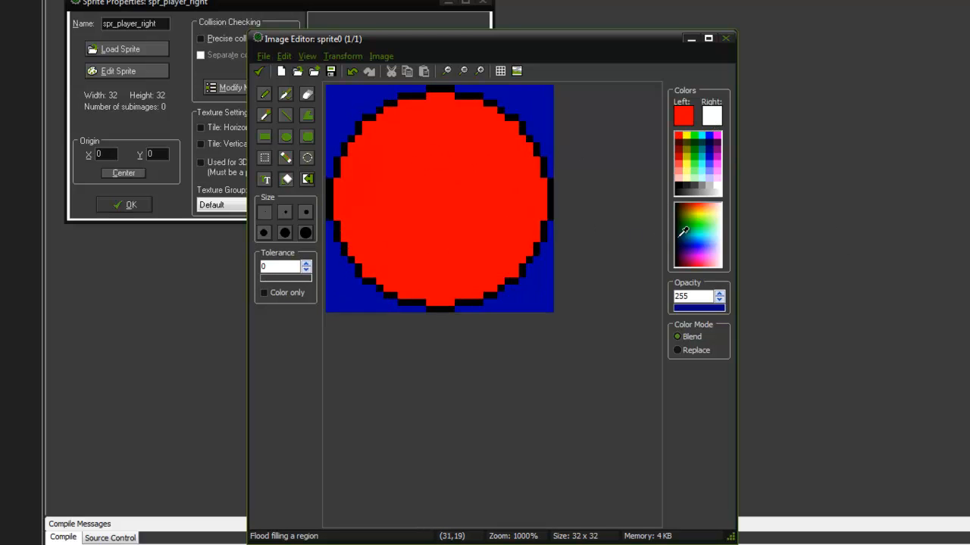
# Step: Draw two black square eyes, about 3 x 3 pixels each, one above the other inside the red circle's right edge
pyautogui.click(678, 186)
pyautogui.click(285, 114)
pyautogui.moveTo(570, 201)
pyautogui.mouseDown()
pyautogui.moveTo(562, 207)
pyautogui.moveTo(573, 232)
pyautogui.mouseUp()
pyautogui.hotkey('ctrl', 'z')
pyautogui.hotkey('ctrl', 'z')
pyautogui.moveTo(568, 233); pyautogui.dragTo(559, 251)
pyautogui.moveTo(566, 193); pyautogui.dragTo(551, 208)
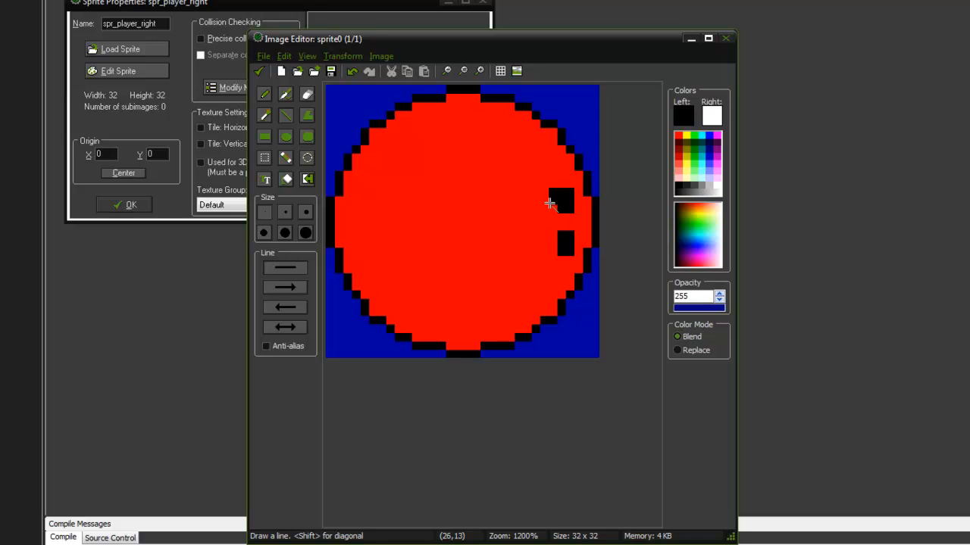
pyautogui.moveTo(550, 251); pyautogui.dragTo(550, 234)
# Step: Add a single white pixel at the middle of the right side of each black eye
pyautogui.click(681, 213)
pyautogui.click(570, 242)
pyautogui.click(570, 200)
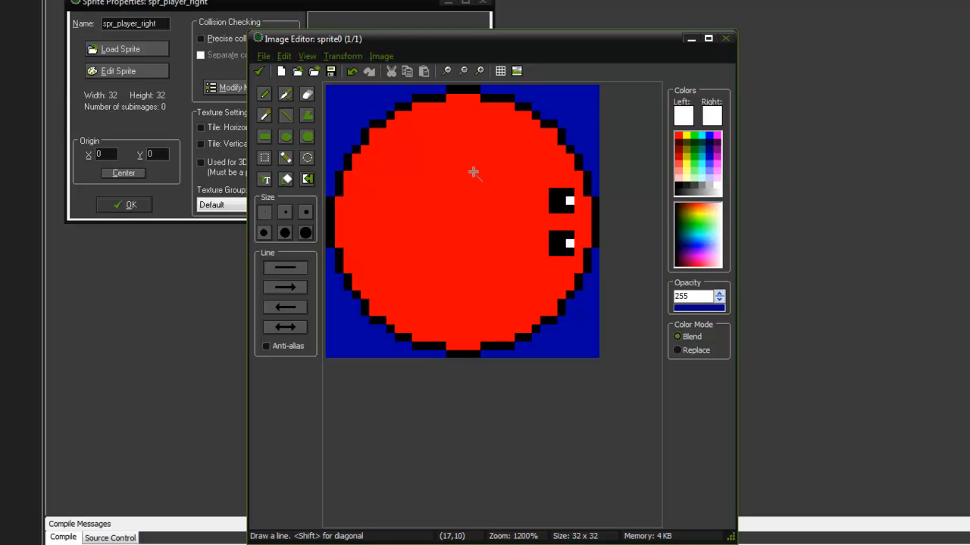
# Step: Save the finished drawing back to spr_player_right and close its editors and properties
pyautogui.scroll(-1, 472, 159)
pyautogui.click(464, 70)
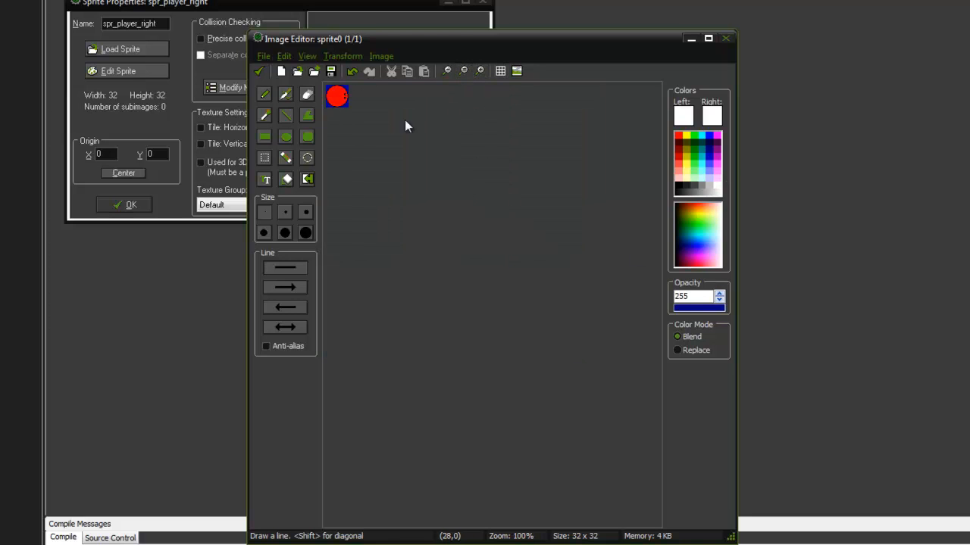
pyautogui.click(259, 72)
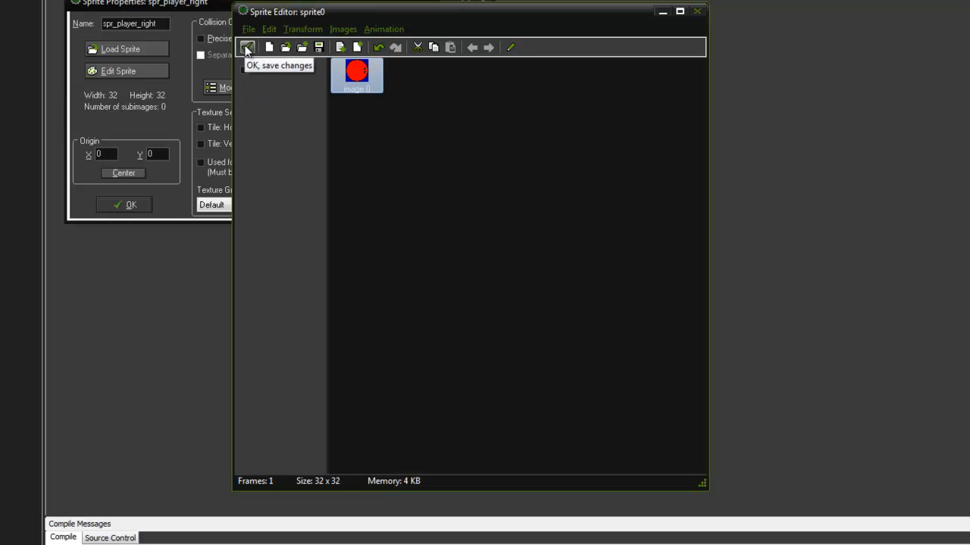
pyautogui.click(392, 111)
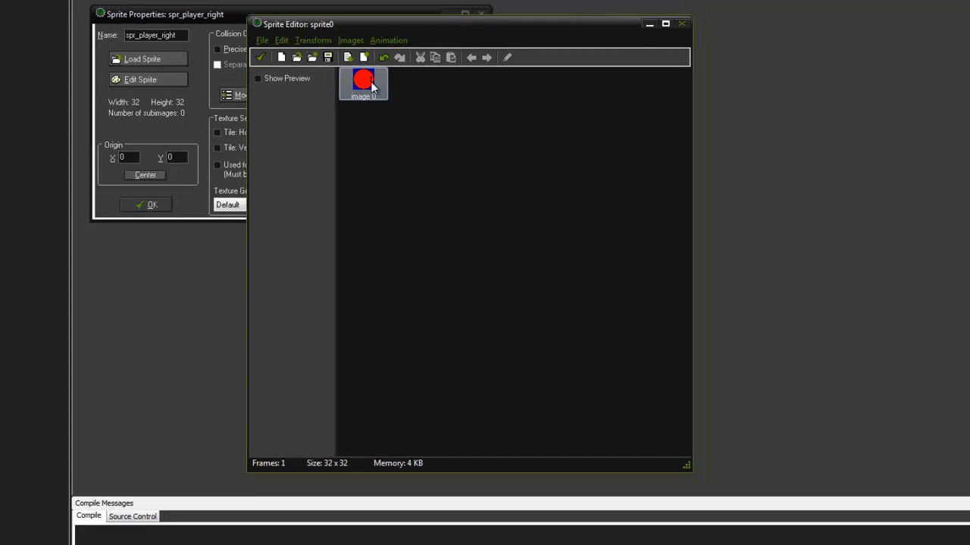
pyautogui.click(246, 47)
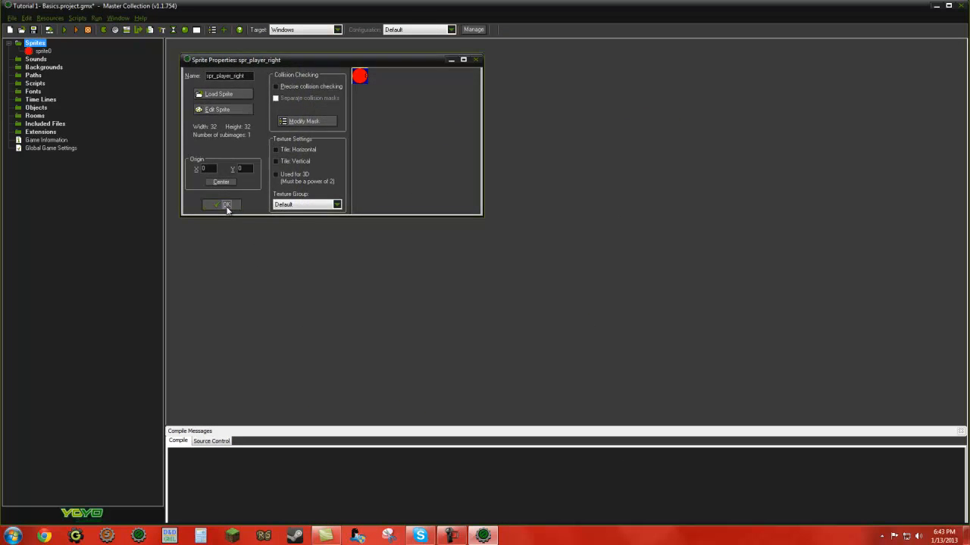
pyautogui.click(226, 205)
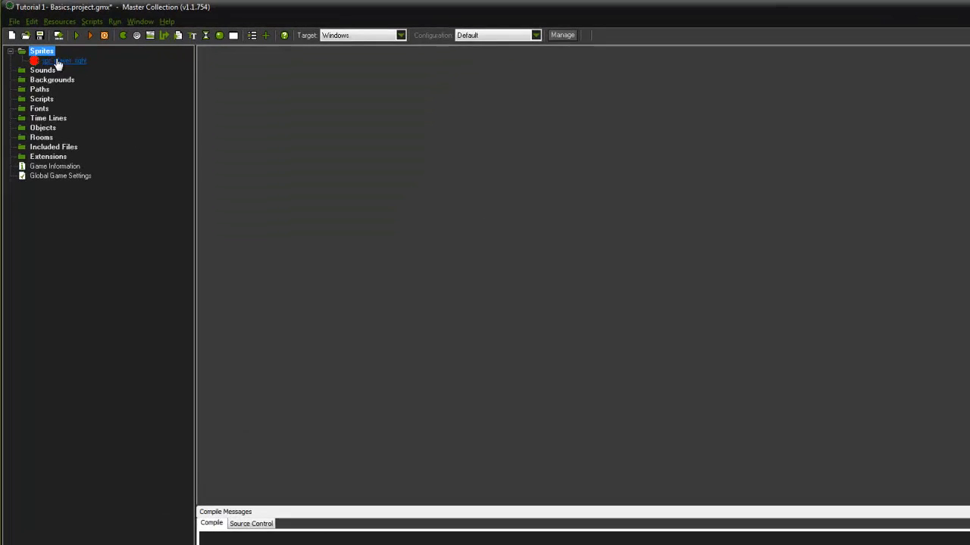
# Step: Duplicate spr_player_right and name the copy spr_player_down
pyautogui.rightClick(75, 78)
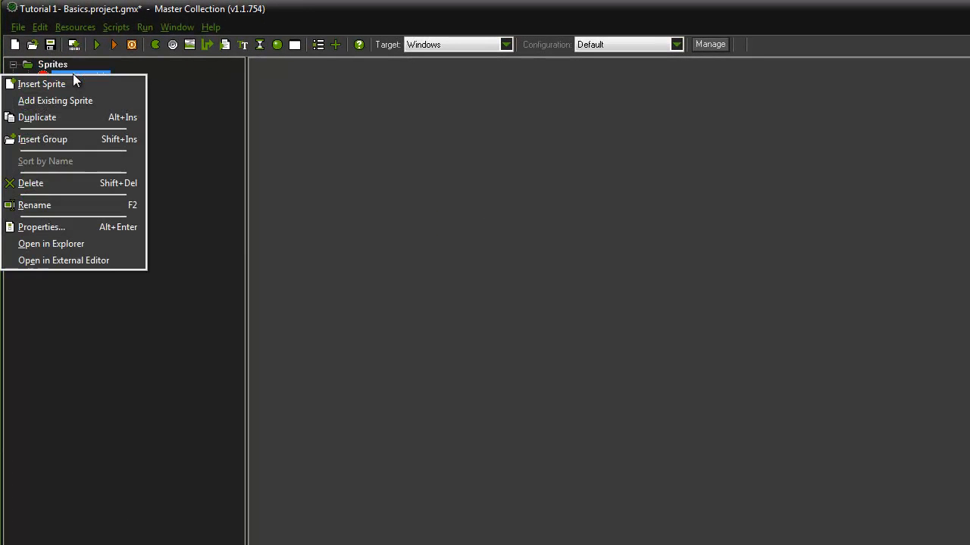
pyautogui.click(53, 118)
pyautogui.moveTo(368, 134); pyautogui.dragTo(304, 132)
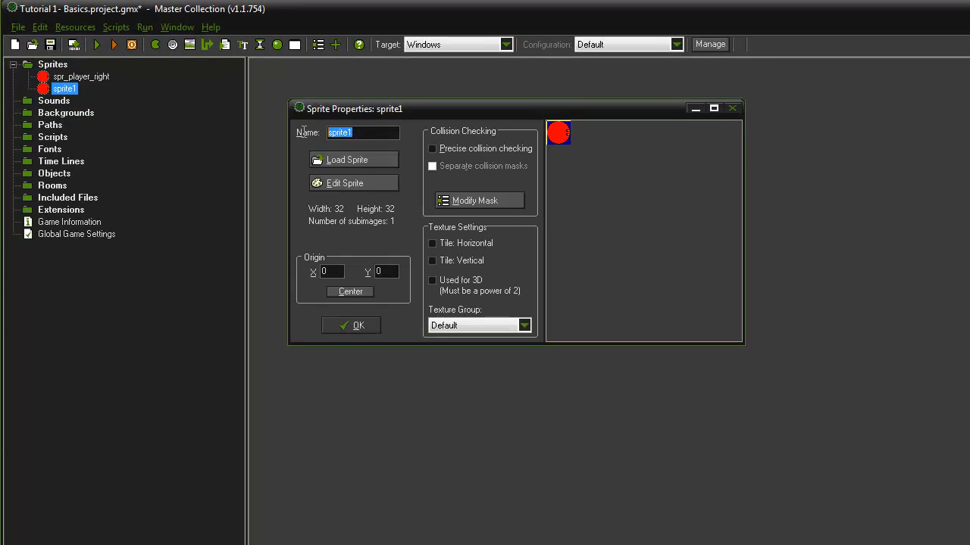
pyautogui.write('spr_pla')
pyautogui.write('er')
pyautogui.press('BackSpace')
pyautogui.press('BackSpace')
pyautogui.write('u')
pyautogui.press('BackSpace')
pyautogui.write('yer_down')
# Step: Rotate all images of spr_player_down 90 degrees clockwise, then save the sprite and close its properties
pyautogui.click(333, 185)
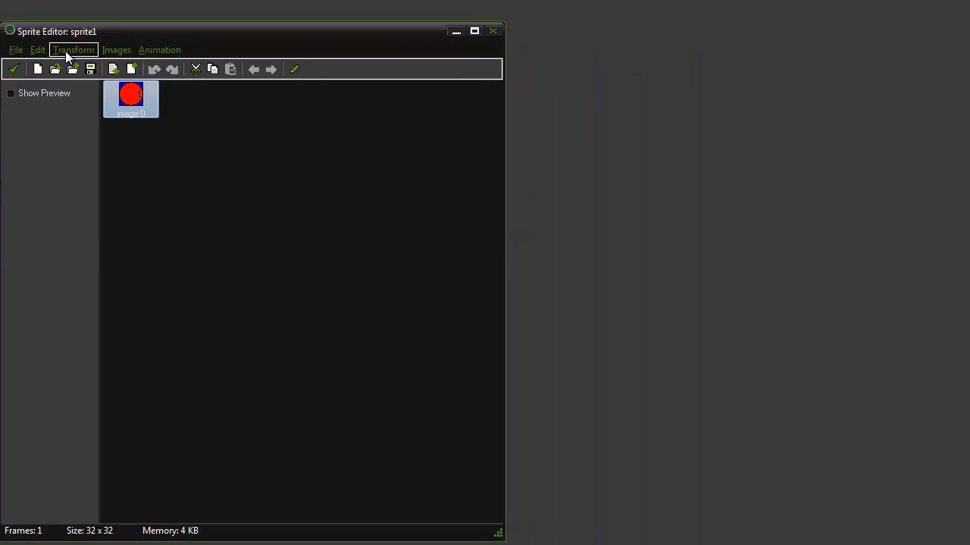
pyautogui.click(516, 125)
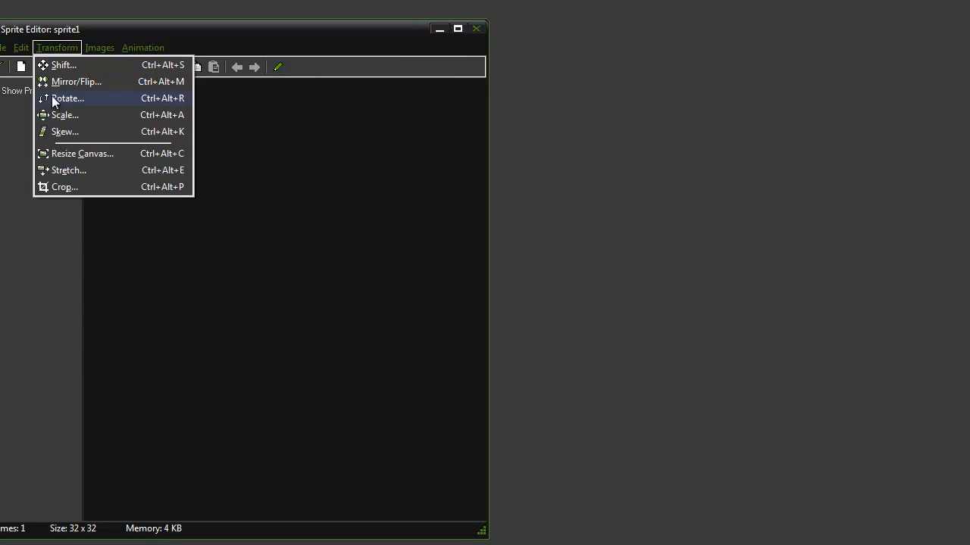
pyautogui.moveTo(95, 46)
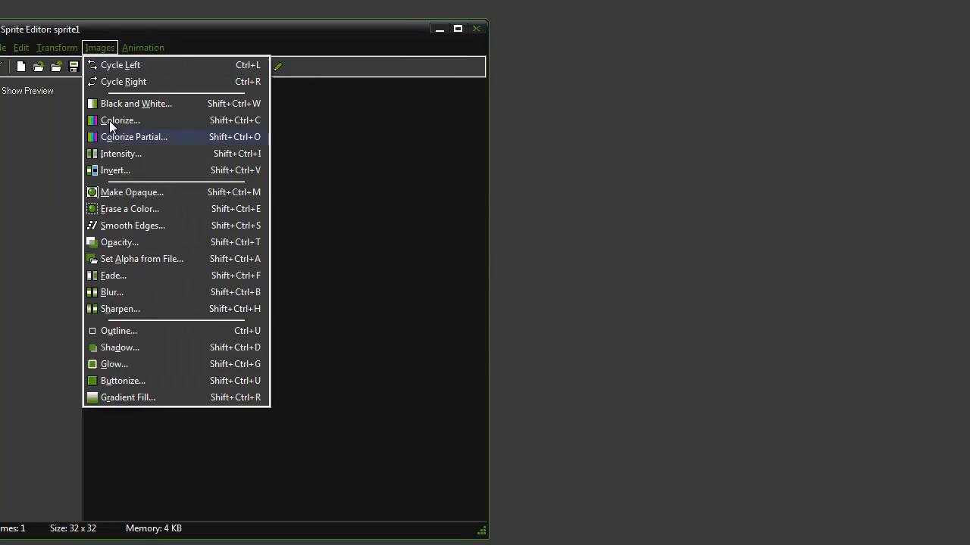
pyautogui.moveTo(60, 47)
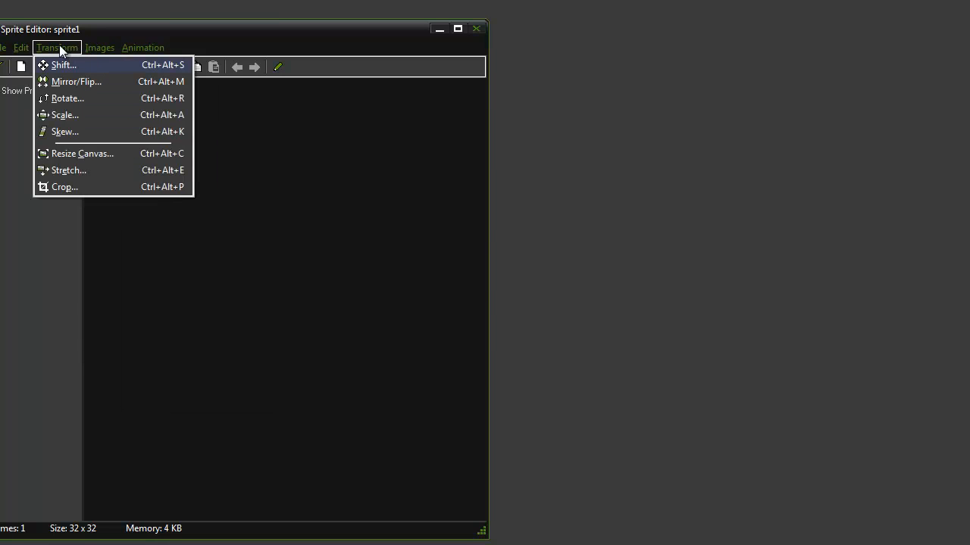
pyautogui.click(60, 99)
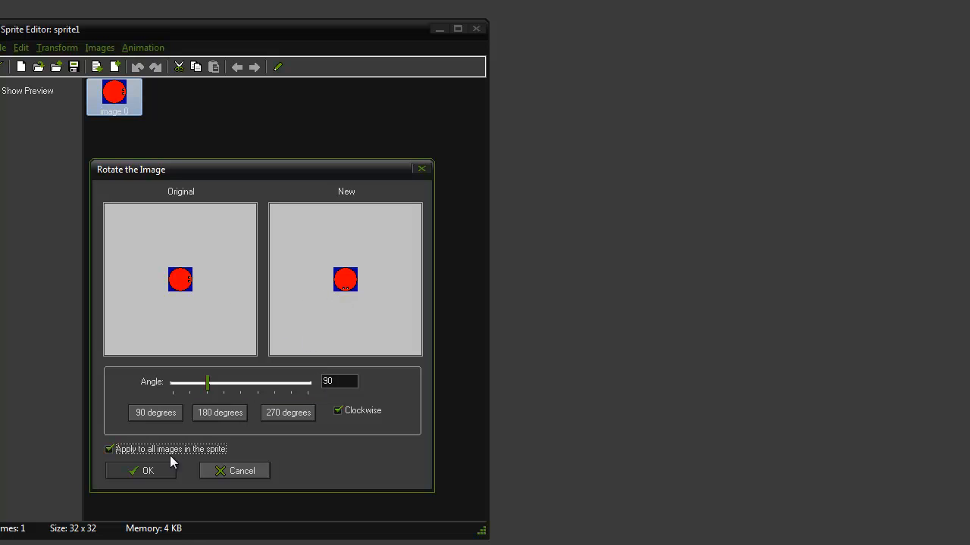
pyautogui.click(155, 468)
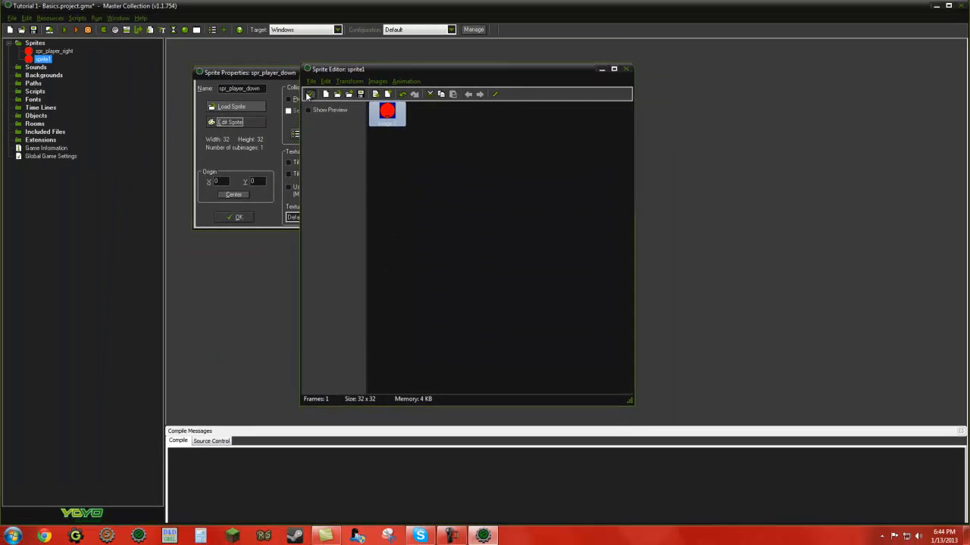
pyautogui.click(1, 67)
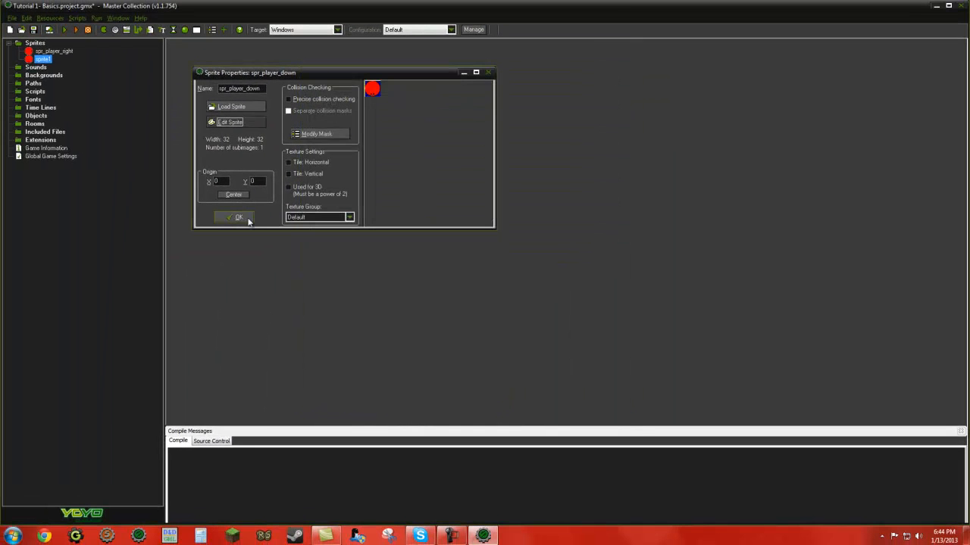
pyautogui.click(239, 217)
# Step: Duplicate spr_player_down and name the copy spr_player_left
pyautogui.rightClick(62, 61)
pyautogui.click(85, 79)
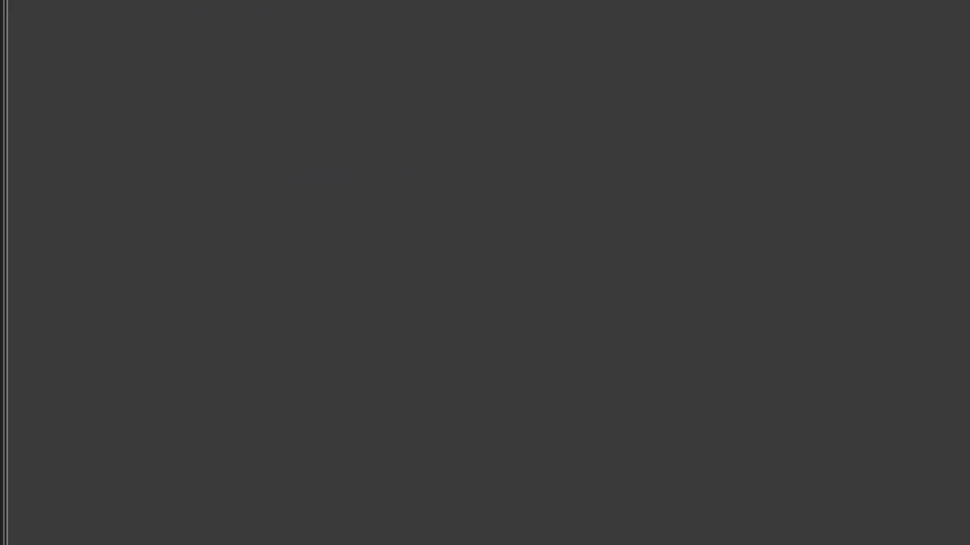
pyautogui.doubleClick(157, 68)
pyautogui.write('sp')
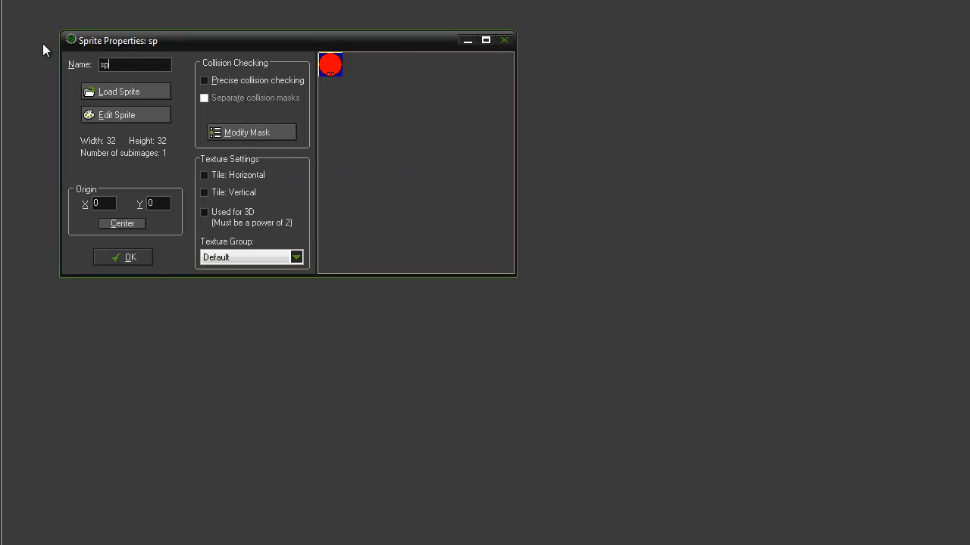
pyautogui.write('r_player_left')
# Step: Rotate all images of spr_player_left 90 degrees clockwise, then save the sprite and close its properties
pyautogui.click(135, 116)
pyautogui.click(275, 33)
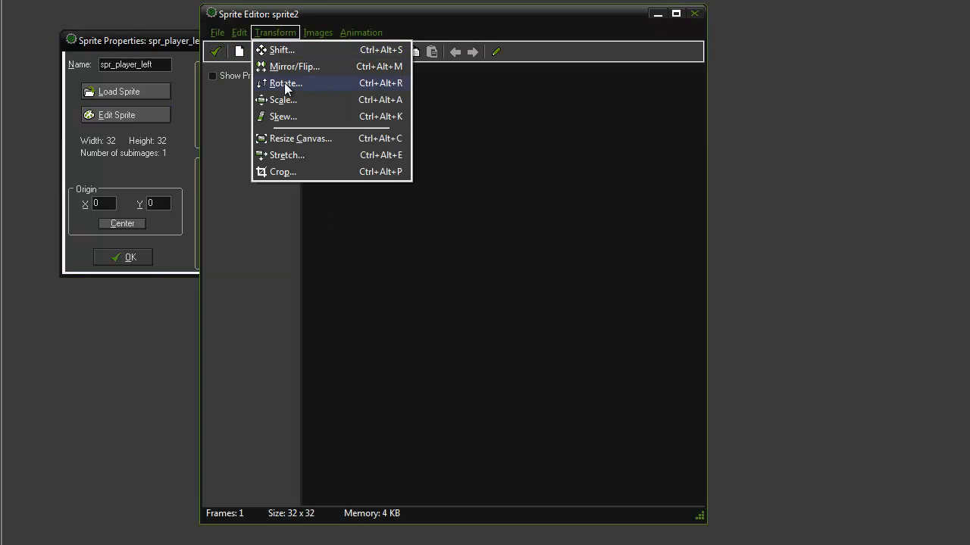
pyautogui.click(291, 80)
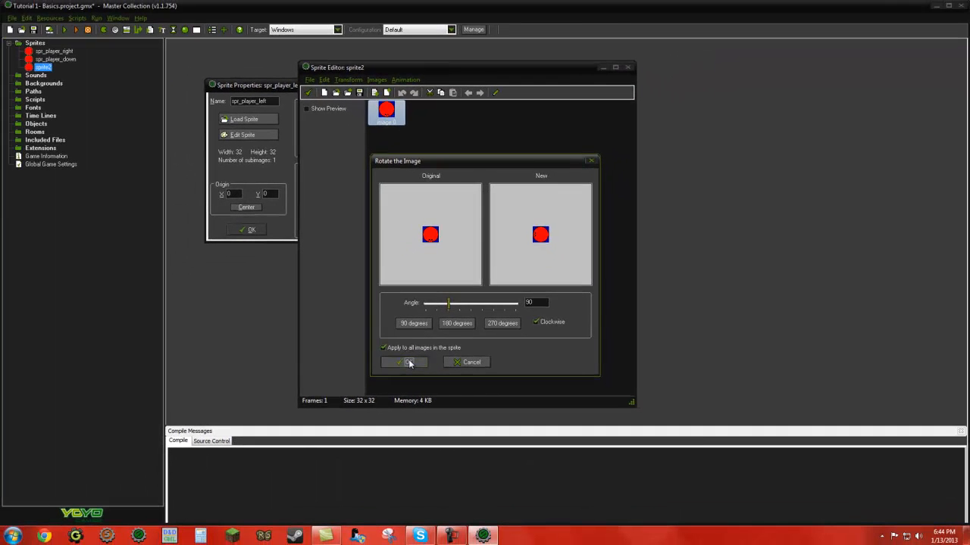
pyautogui.click(366, 457)
pyautogui.click(307, 92)
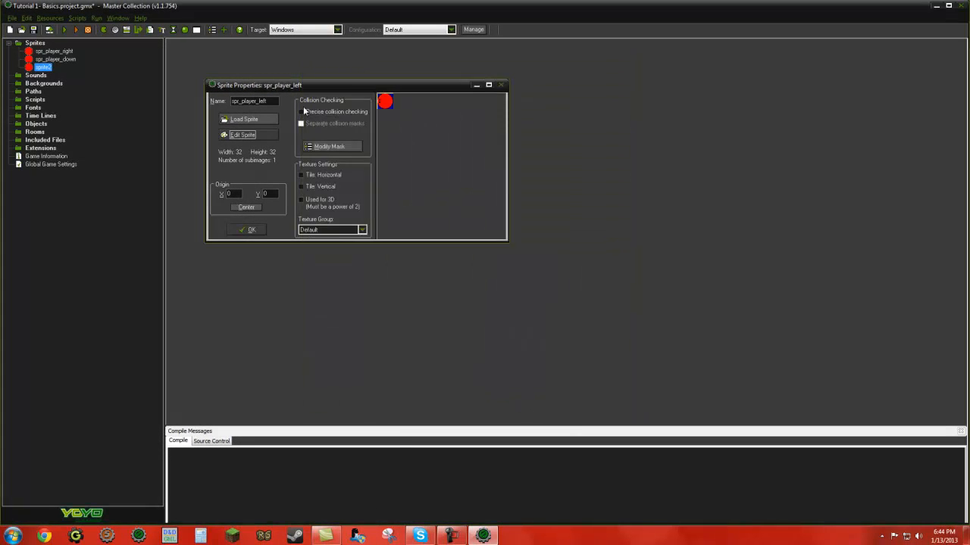
pyautogui.click(245, 231)
# Step: Duplicate spr_player_left and name the copy spr_player_up
pyautogui.rightClick(53, 67)
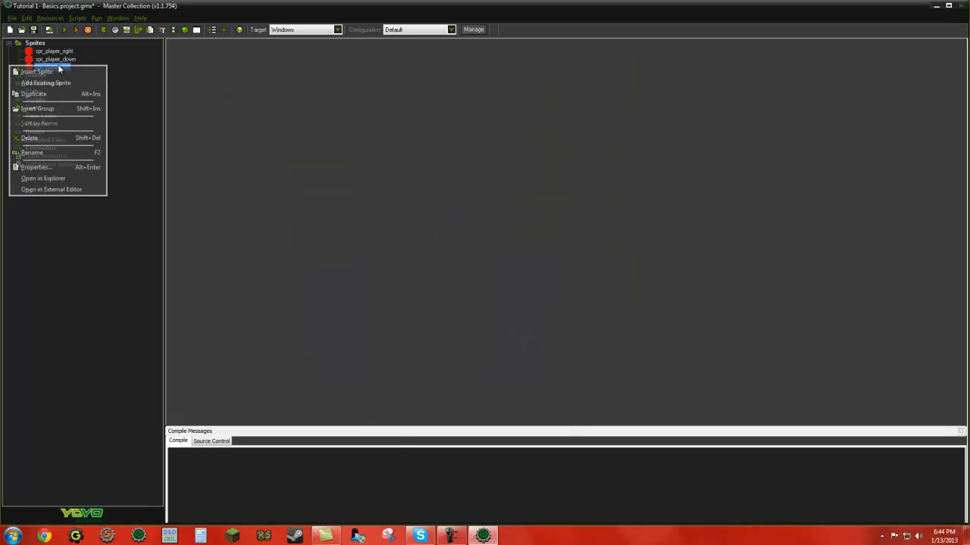
pyautogui.click(51, 93)
pyautogui.write('spr_player_up')
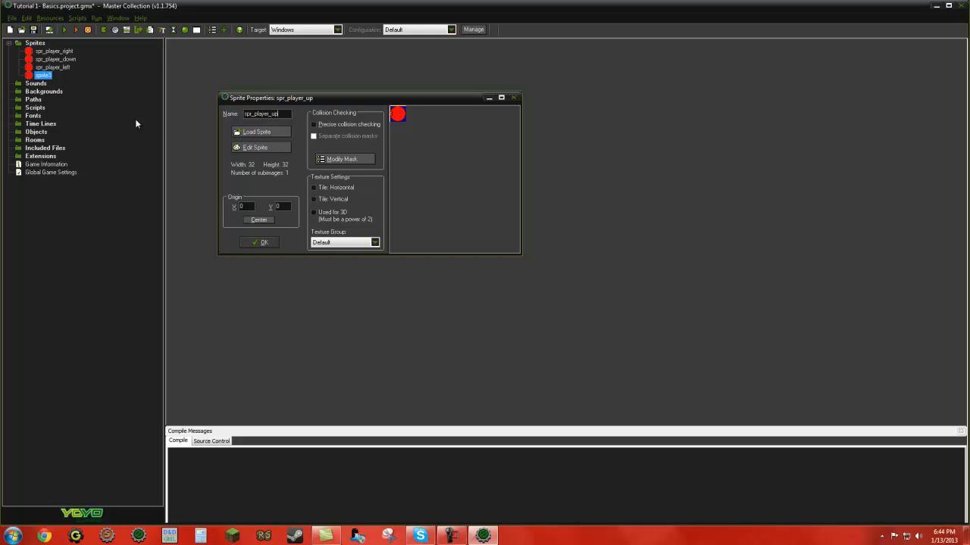
# Step: Rotate all images of spr_player_up 90 degrees clockwise, then save the sprite and close its properties
pyautogui.click(237, 147)
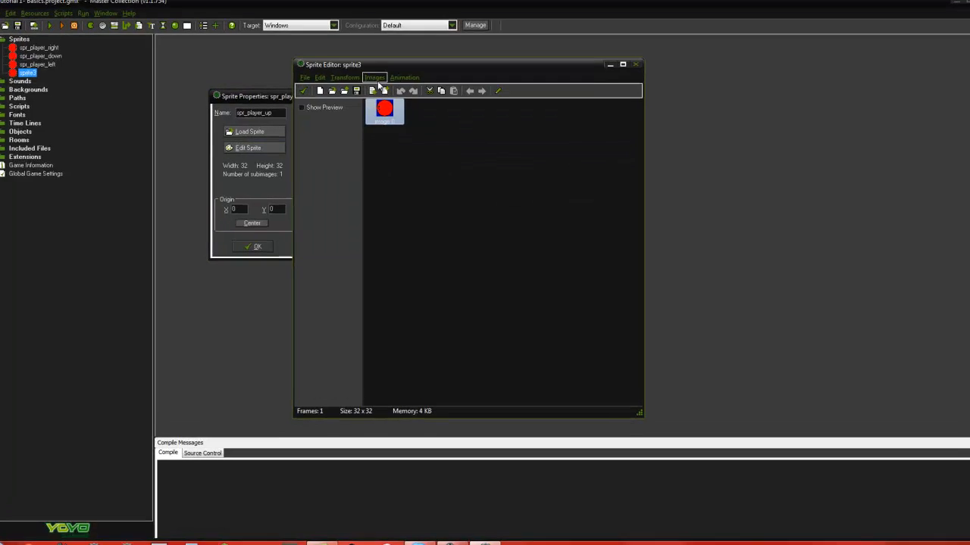
pyautogui.click(353, 79)
pyautogui.click(331, 106)
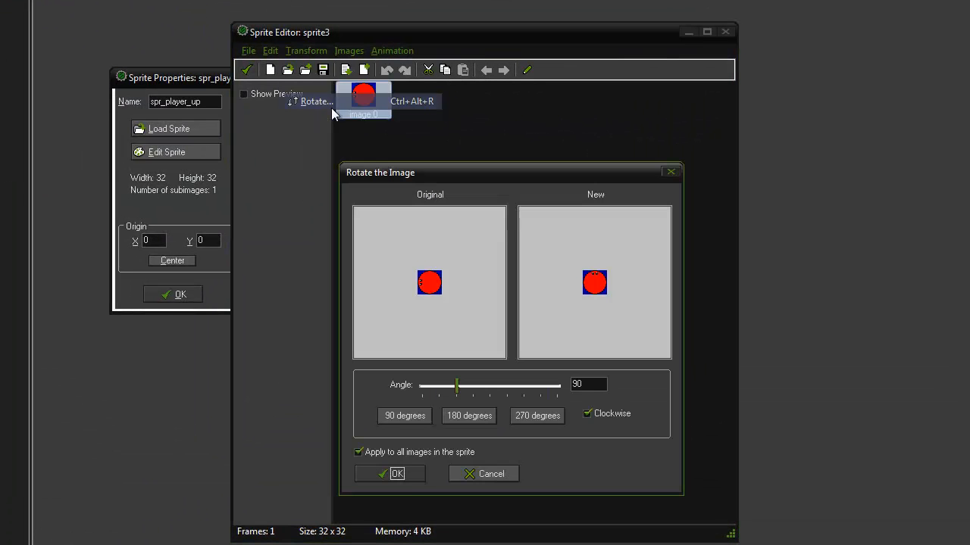
pyautogui.click(396, 475)
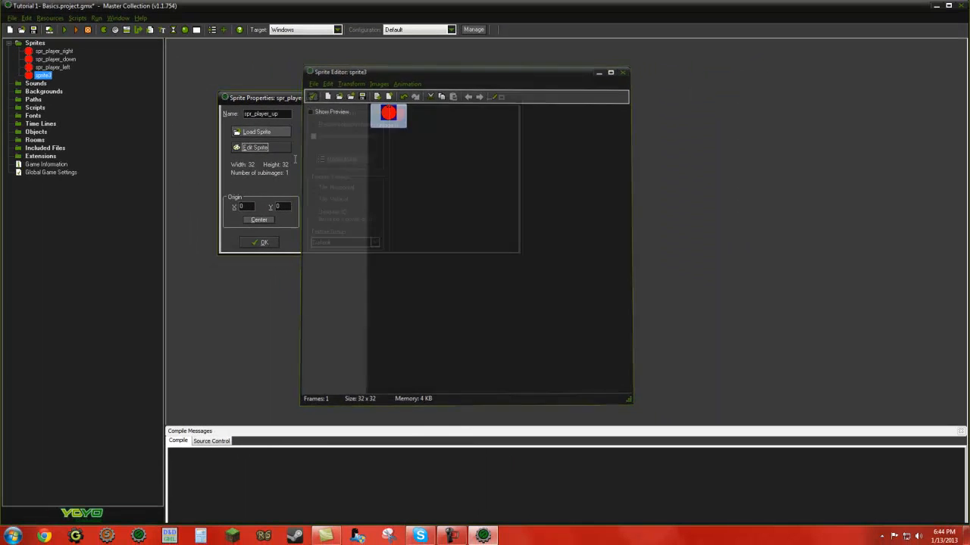
pyautogui.click(262, 243)
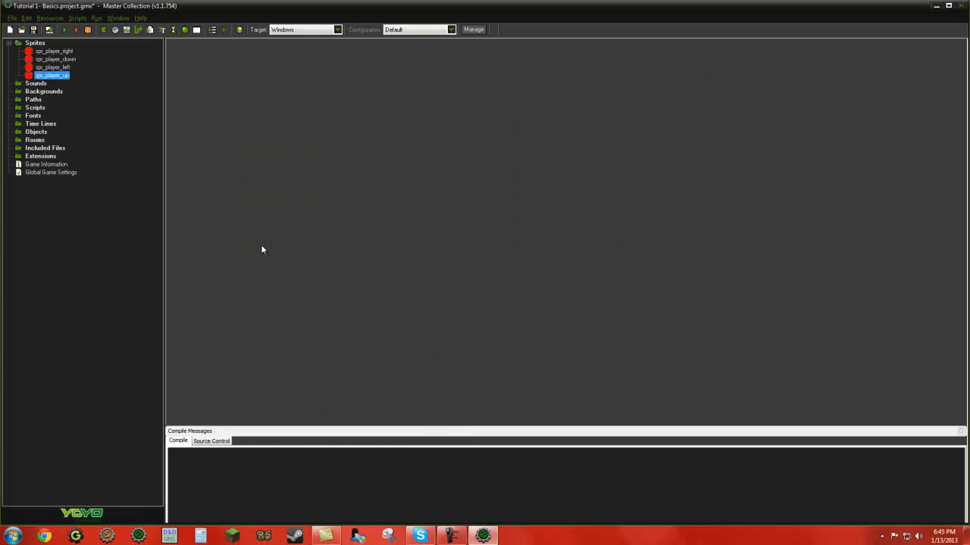
pyautogui.click(53, 51)
pyautogui.click(53, 67)
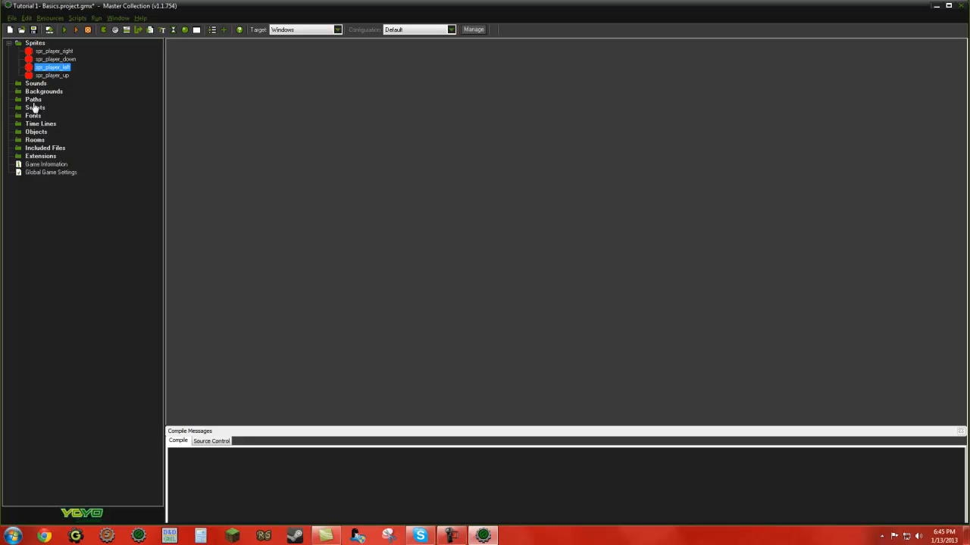
pyautogui.click(35, 102)
pyautogui.click(30, 84)
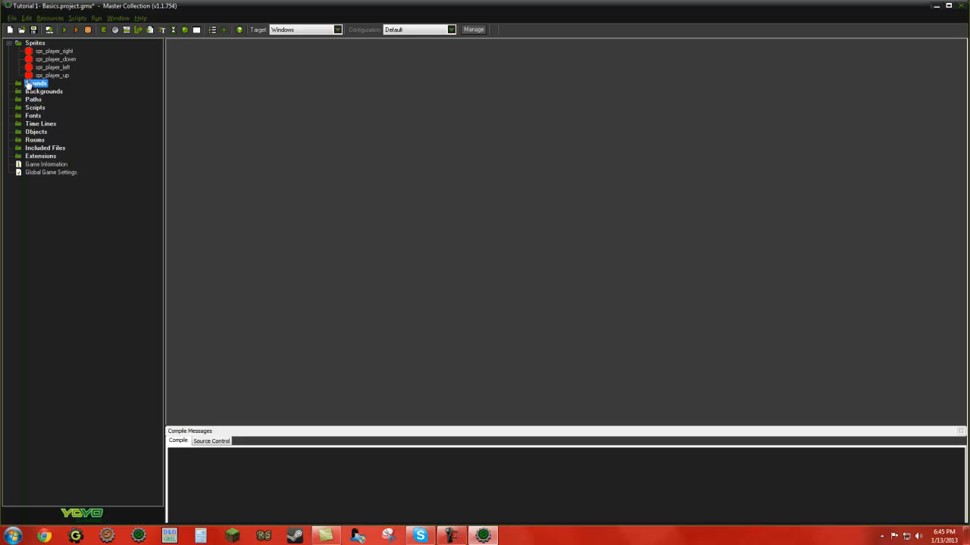
# Step: Create a new sprite in the project and name it spr_wall
pyautogui.rightClick(33, 47)
pyautogui.click(34, 47)
pyautogui.rightClick(34, 48)
pyautogui.click(34, 48)
pyautogui.rightClick(35, 48)
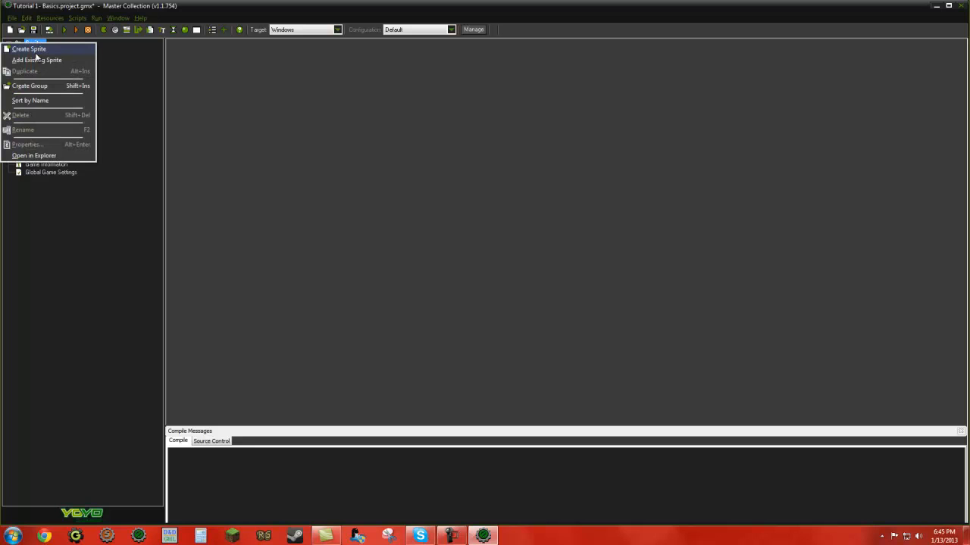
pyautogui.click(30, 50)
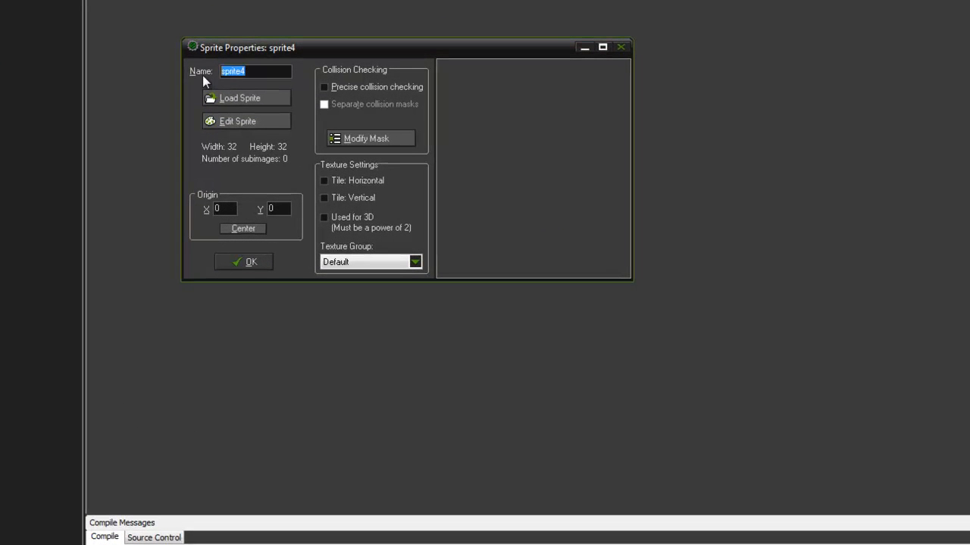
pyautogui.write('spr_wall')
# Step: Open spr_wall for editing and create a new blank image 32 wide and 32 high
pyautogui.click(244, 121)
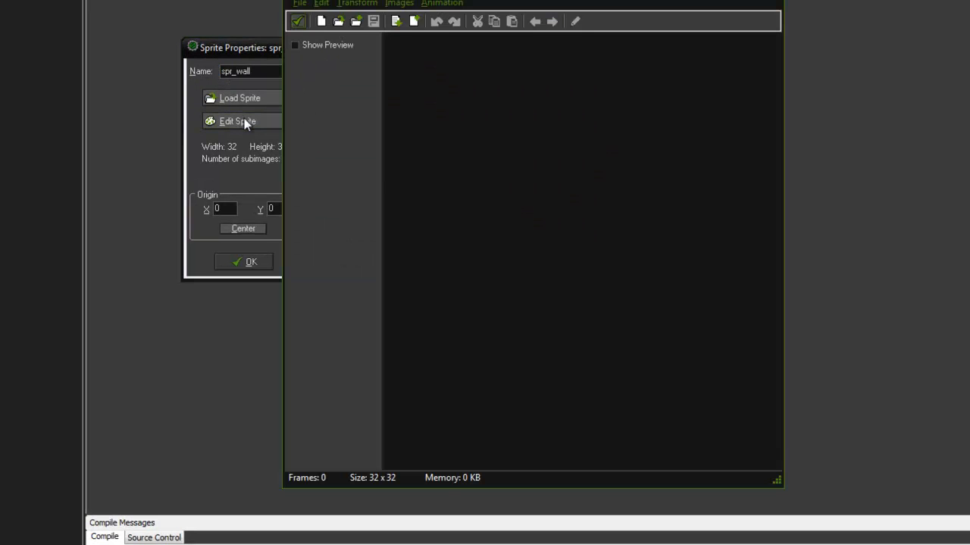
pyautogui.click(300, 4)
pyautogui.click(303, 19)
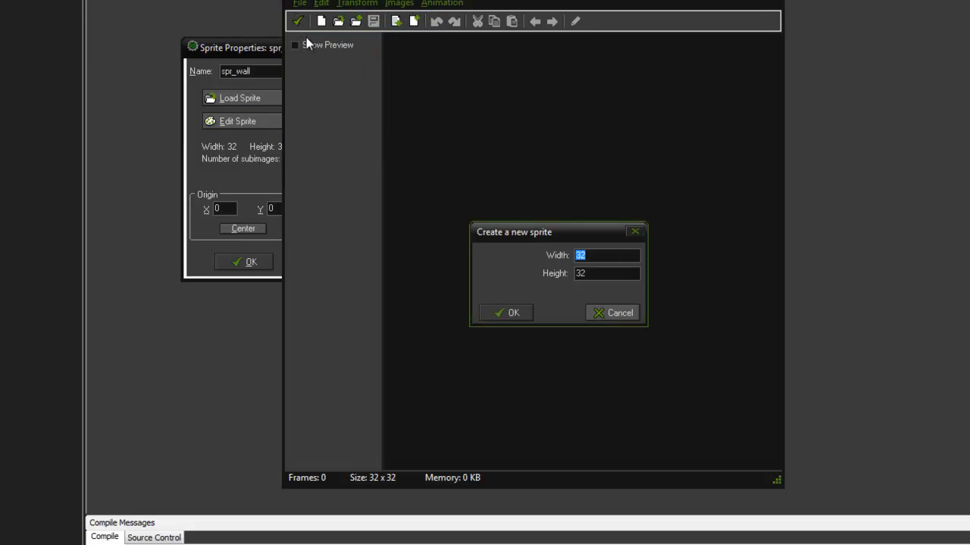
pyautogui.click(493, 315)
# Step: Open the blank wall image for editing and draw a black rectangle outline around the edge of the whole canvas
pyautogui.doubleClick(421, 53)
pyautogui.scroll(4, 500, 163)
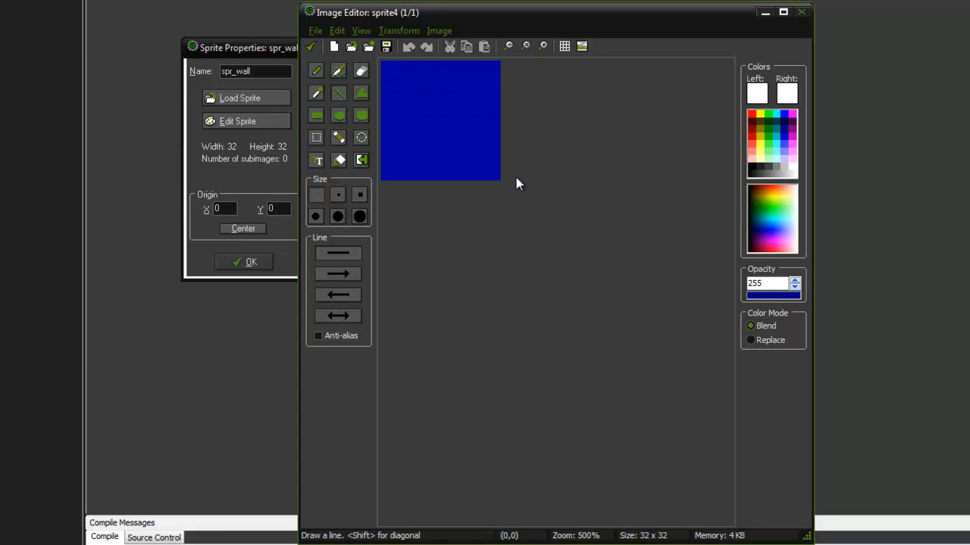
pyautogui.click(751, 165)
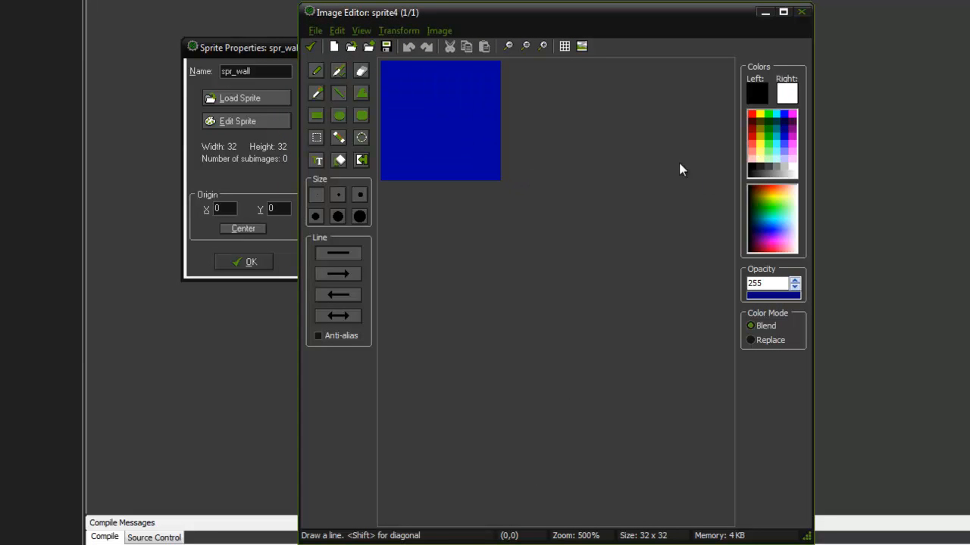
pyautogui.click(317, 115)
pyautogui.moveTo(382, 63); pyautogui.dragTo(496, 178)
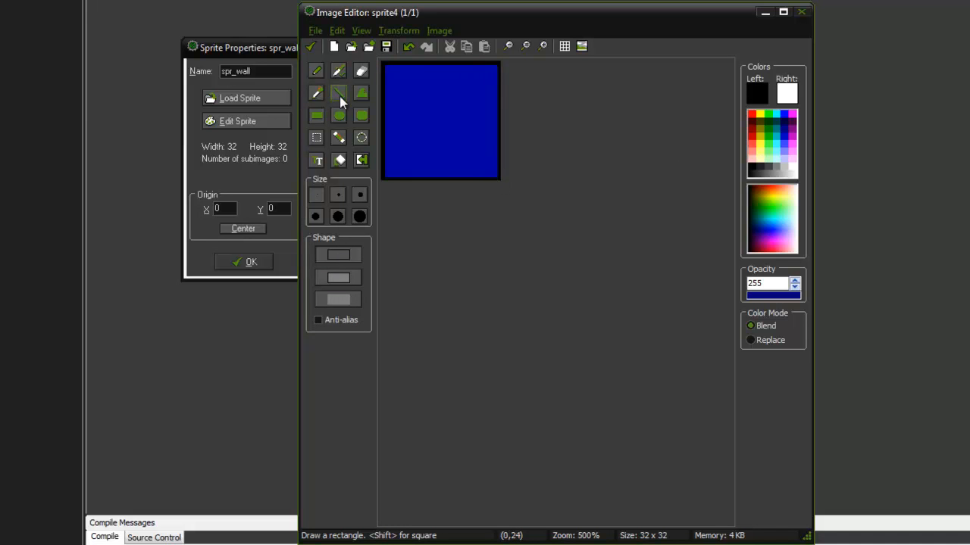
pyautogui.click(338, 92)
pyautogui.moveTo(385, 65); pyautogui.dragTo(502, 180)
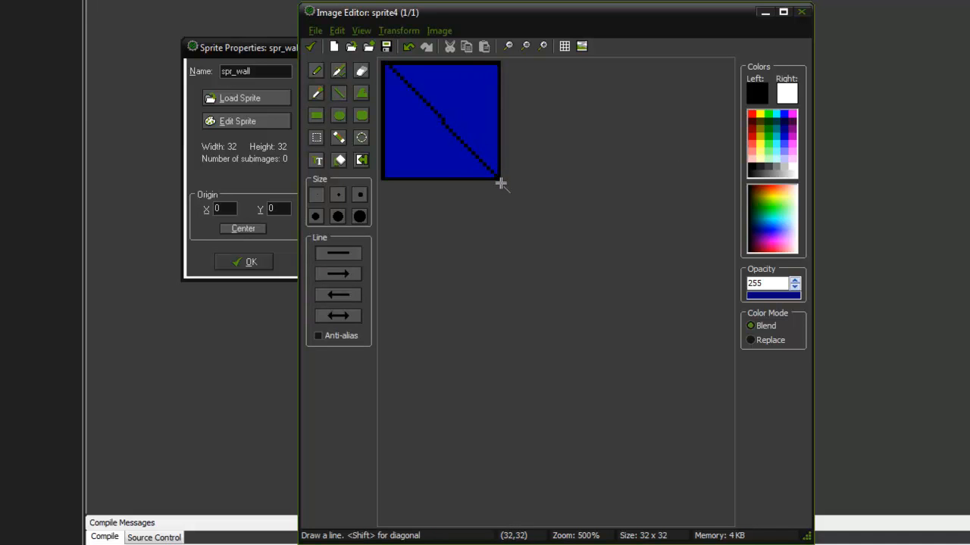
pyautogui.hotkey('ctrl', 'z')
pyautogui.scroll(3, 442, 139)
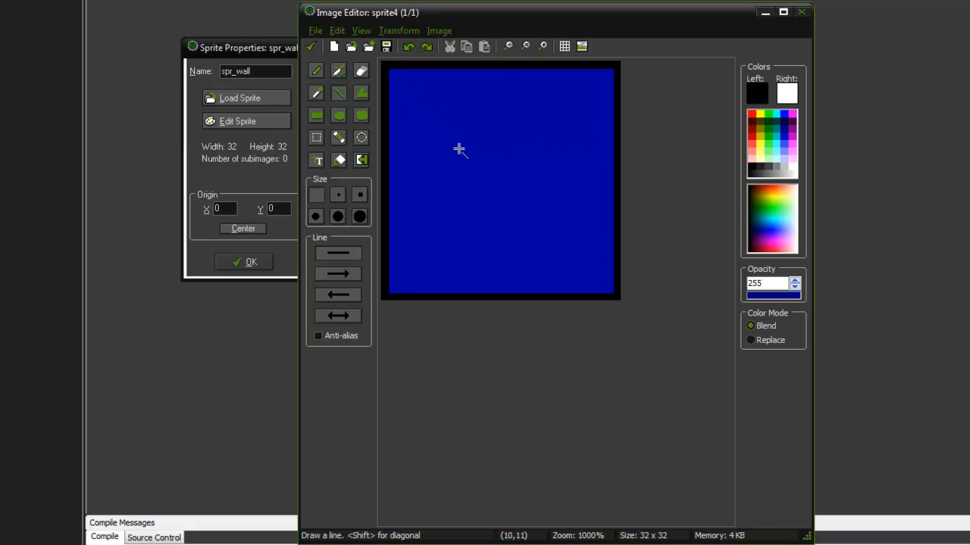
pyautogui.moveTo(385, 68)
pyautogui.mouseDown()
pyautogui.moveTo(558, 260)
pyautogui.moveTo(619, 303)
pyautogui.mouseUp()
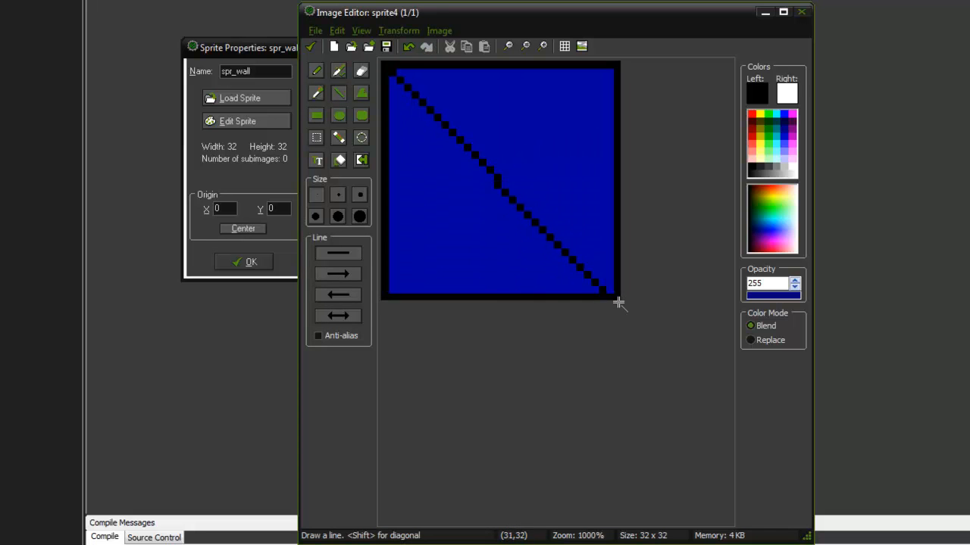
pyautogui.hotkey('ctrl', 'z')
# Step: Draw a black rectangle outline around the whole wall image and two black diagonal lines connecting its opposite corners
pyautogui.click(317, 115)
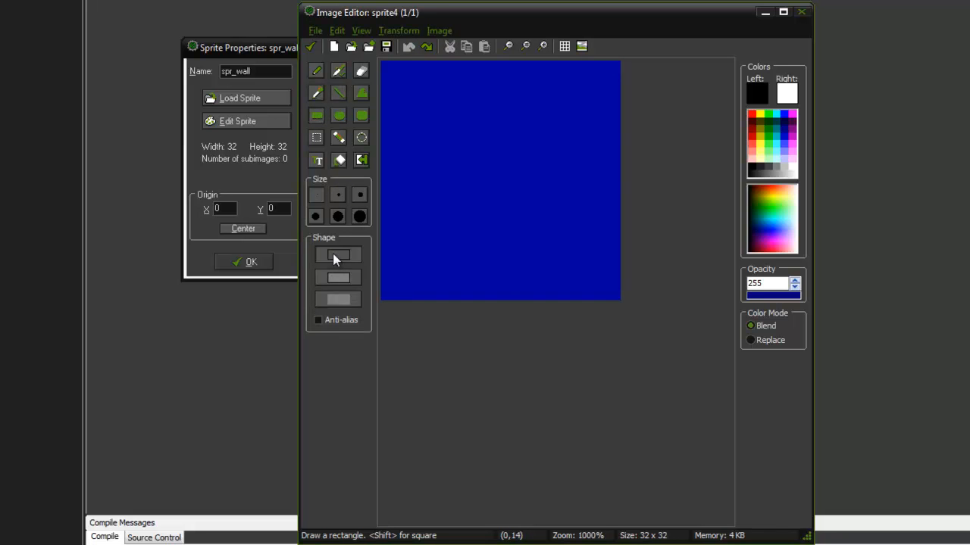
pyautogui.click(388, 72)
pyautogui.moveTo(387, 72); pyautogui.dragTo(620, 299)
pyautogui.click(338, 93)
pyautogui.moveTo(391, 72)
pyautogui.mouseDown()
pyautogui.moveTo(612, 278)
pyautogui.moveTo(615, 293)
pyautogui.mouseUp()
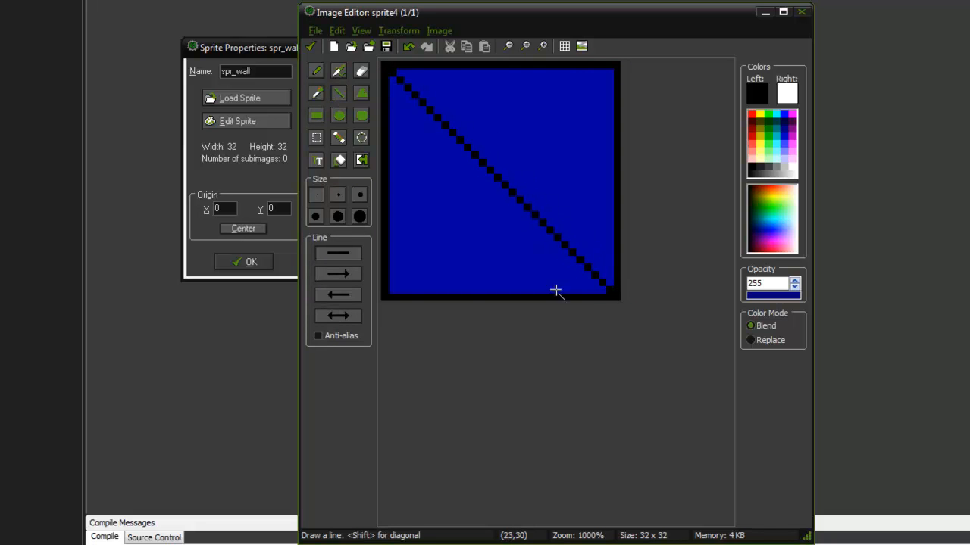
pyautogui.moveTo(391, 292); pyautogui.dragTo(619, 67)
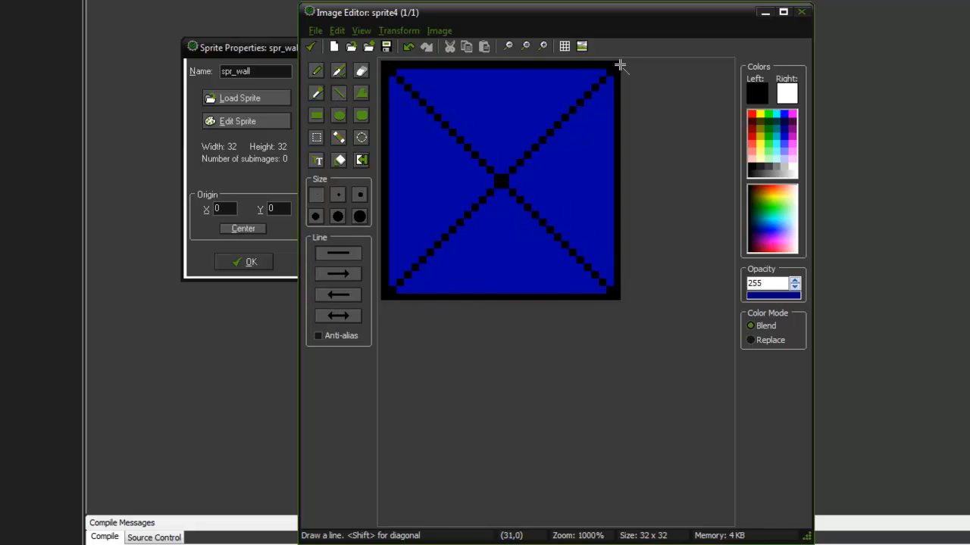
# Step: Flood-fill the wall image's four triangles: upper one dark gray, left one medium gray, lower one light gray, right one white
pyautogui.click(775, 163)
pyautogui.click(339, 160)
pyautogui.click(500, 113)
pyautogui.click(767, 160)
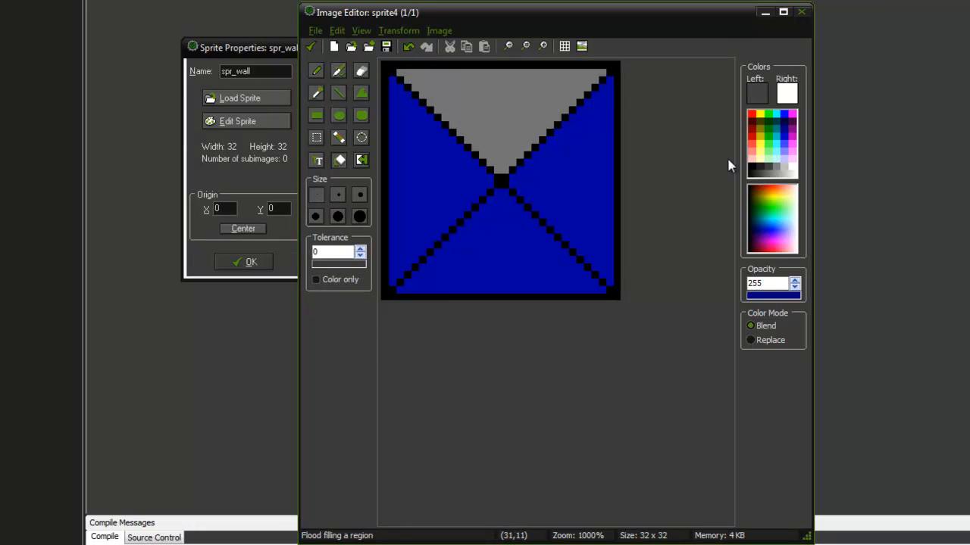
pyautogui.click(507, 97)
pyautogui.click(783, 162)
pyautogui.click(462, 158)
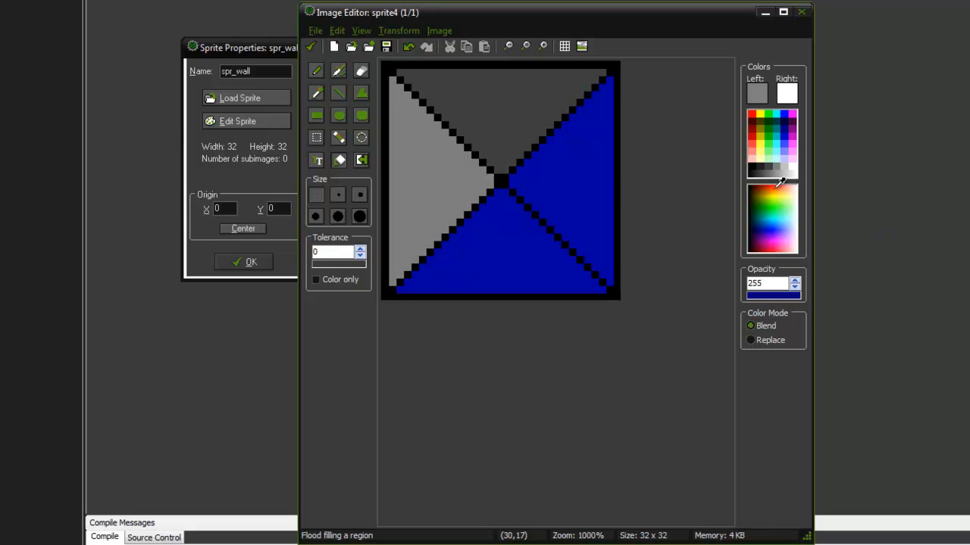
pyautogui.click(790, 164)
pyautogui.click(522, 236)
pyautogui.click(796, 163)
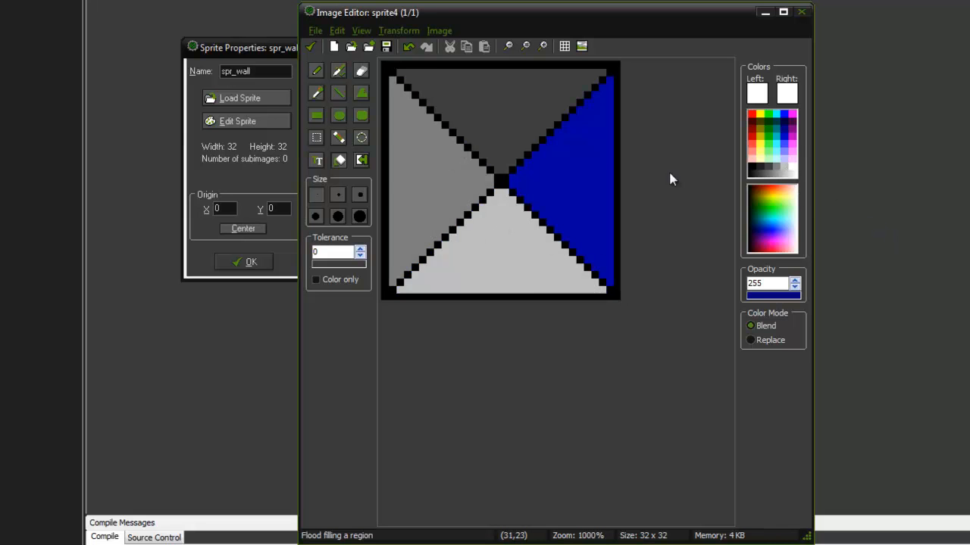
pyautogui.click(589, 169)
# Step: Accept the finished wall image, save it to spr_wall and close the sprite's properties
pyautogui.click(310, 47)
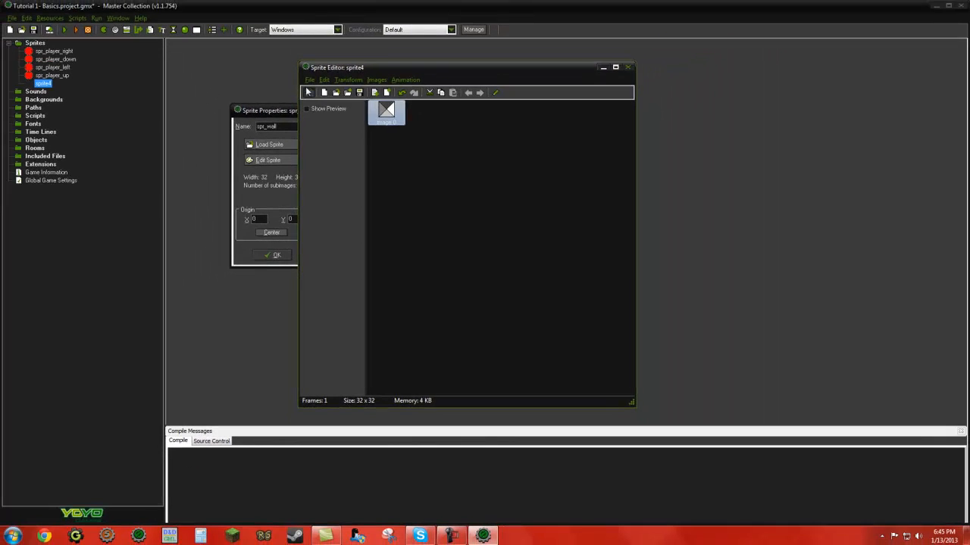
pyautogui.click(308, 91)
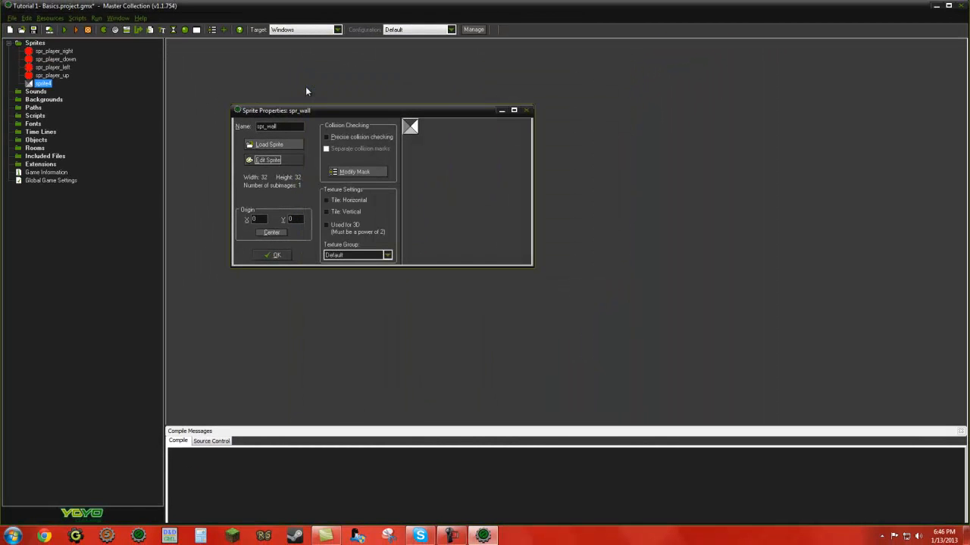
pyautogui.click(264, 260)
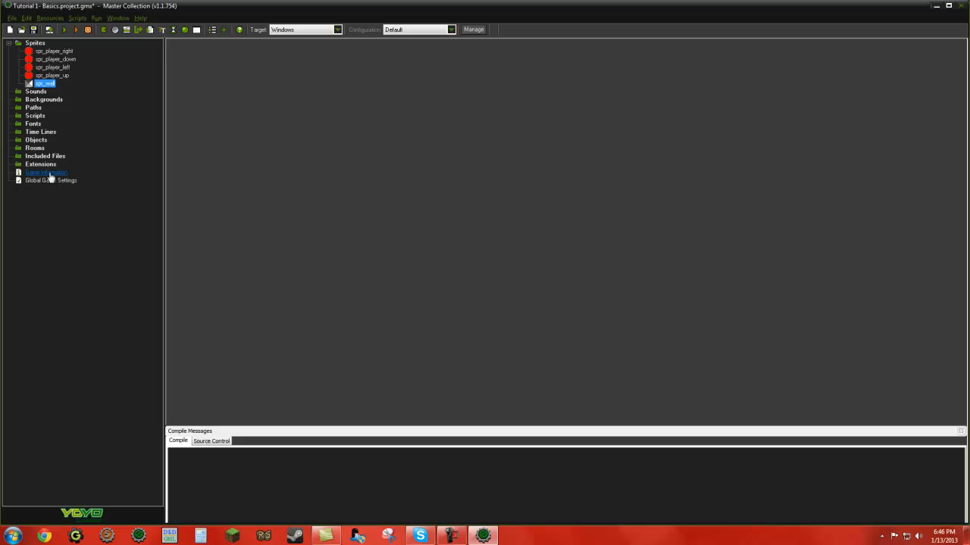
# Step: Create a new object named obj_player and assign spr_player_right as its sprite
pyautogui.rightClick(34, 141)
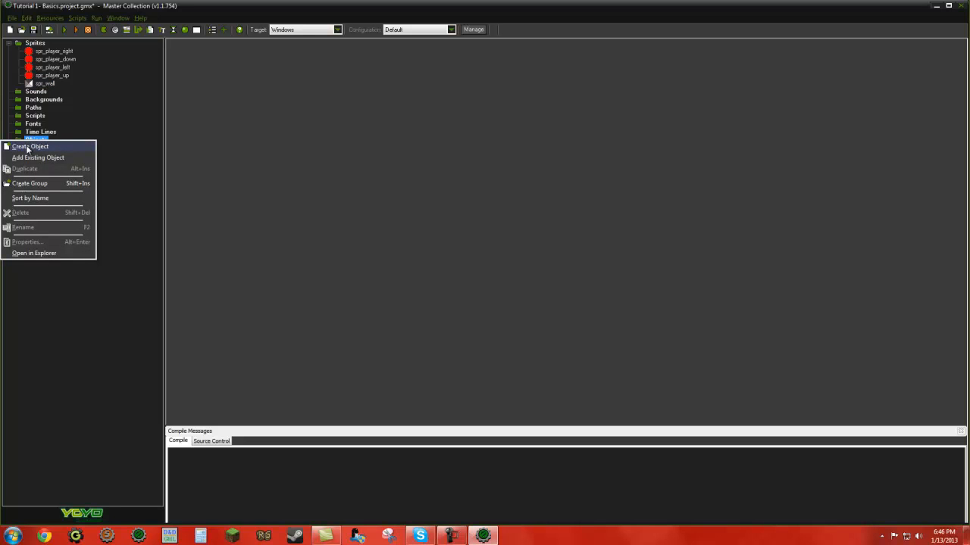
pyautogui.click(135, 134)
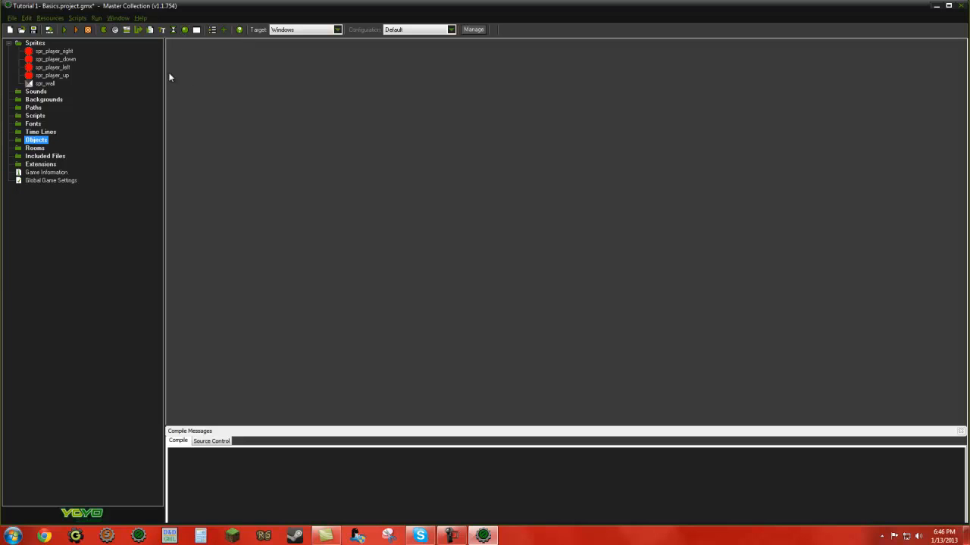
pyautogui.click(186, 31)
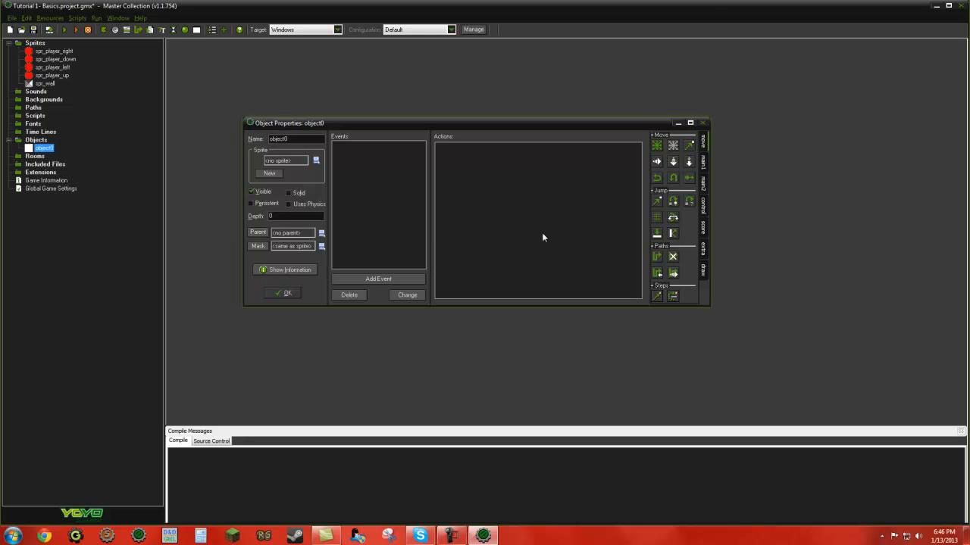
pyautogui.moveTo(307, 139); pyautogui.dragTo(257, 141)
pyautogui.write('obj')
pyautogui.click(315, 161)
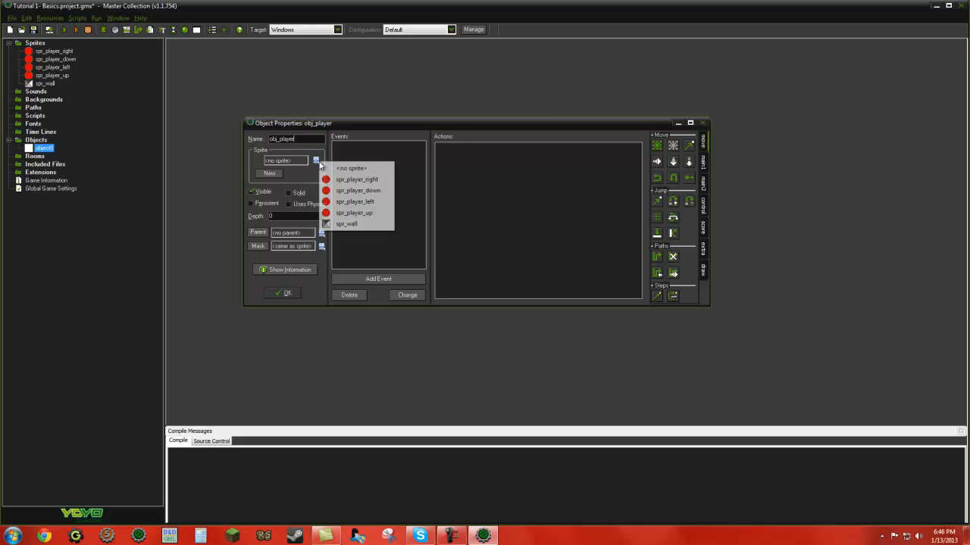
pyautogui.click(354, 180)
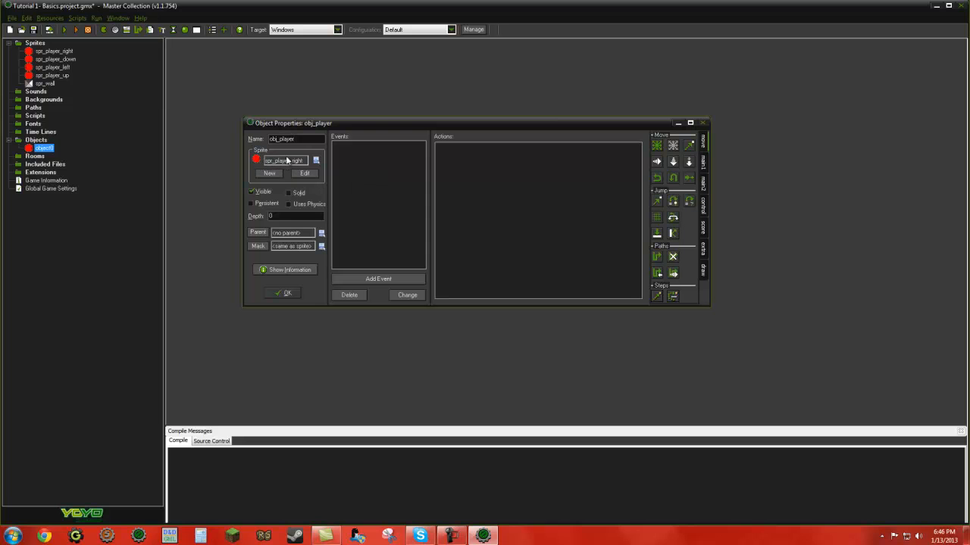
# Step: Add Keyboard events for the Left, Right, Up and Down arrow keys to obj_player
pyautogui.click(368, 280)
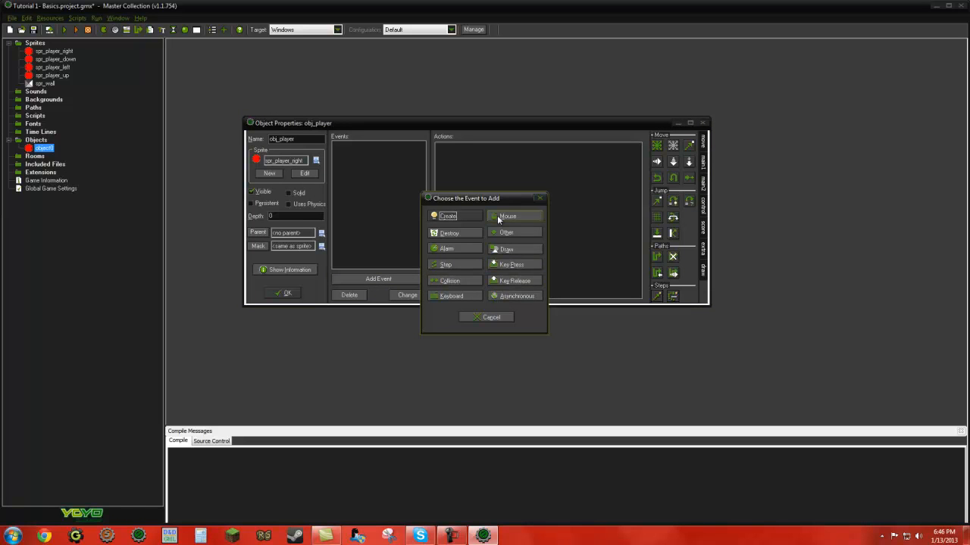
pyautogui.click(450, 297)
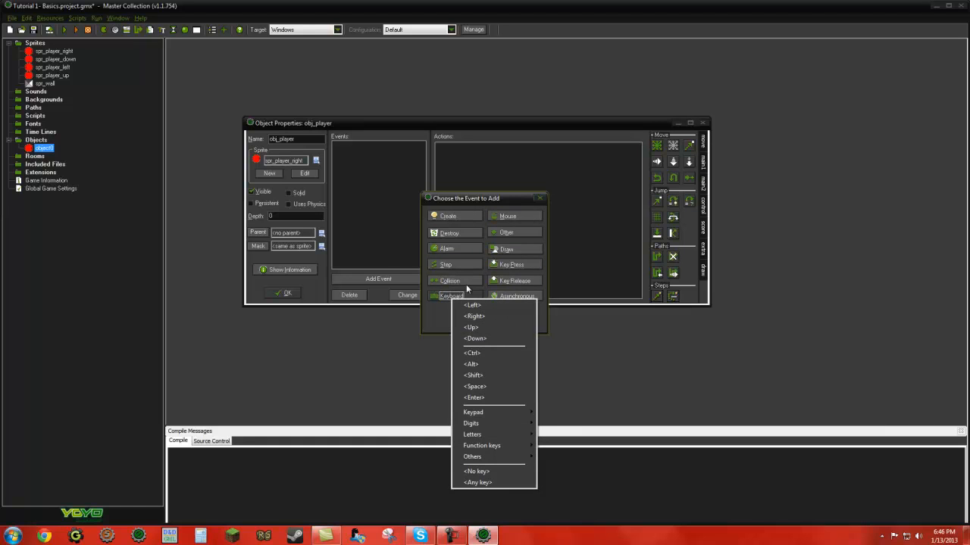
pyautogui.click(433, 317)
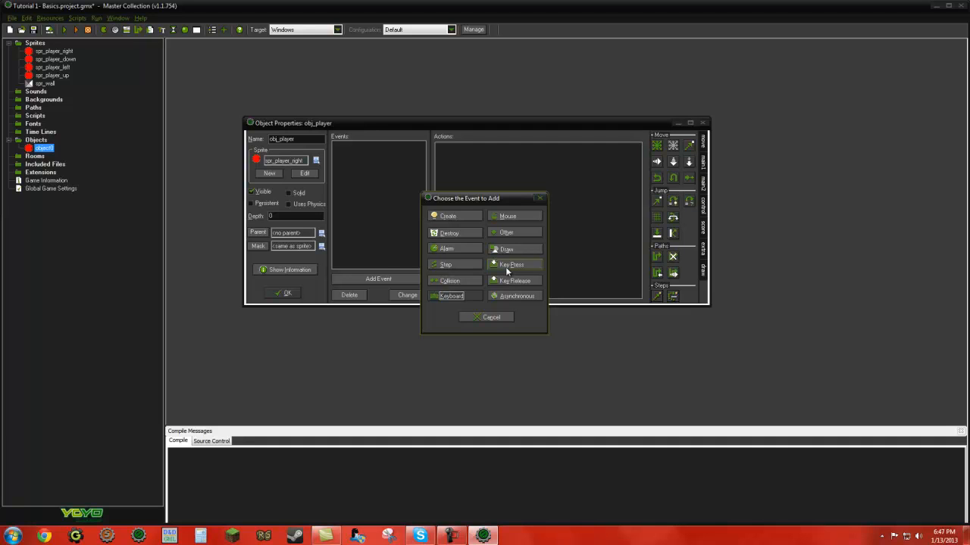
pyautogui.click(451, 296)
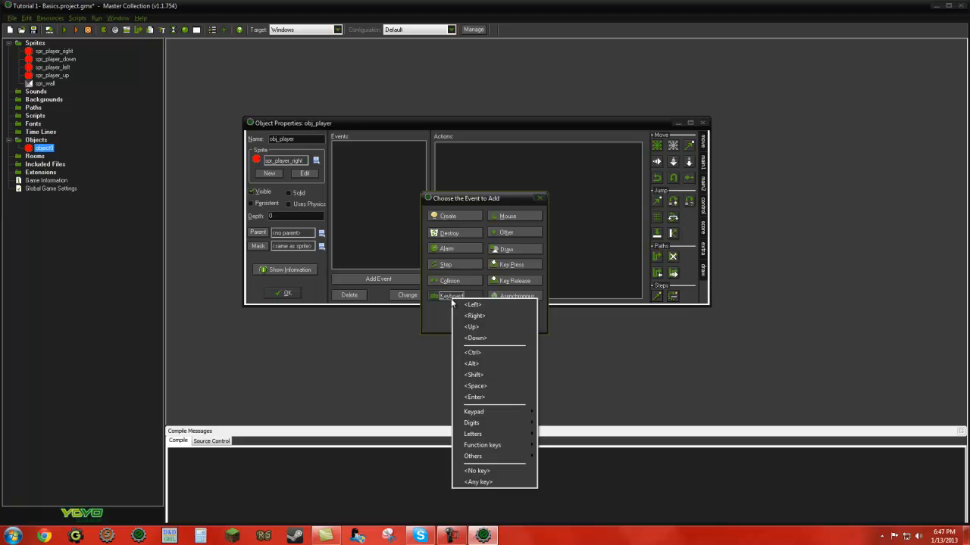
pyautogui.click(466, 306)
pyautogui.click(383, 278)
pyautogui.click(453, 295)
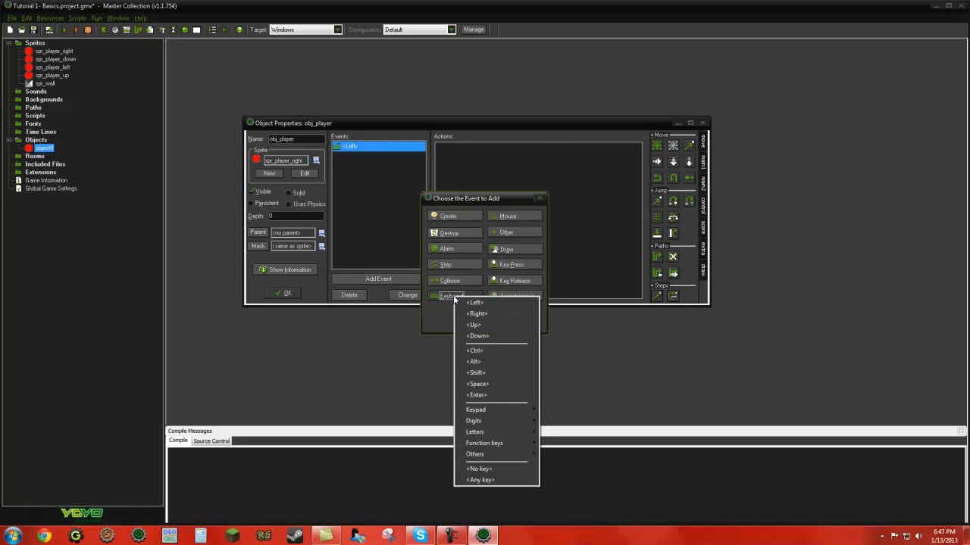
pyautogui.click(468, 313)
pyautogui.click(393, 280)
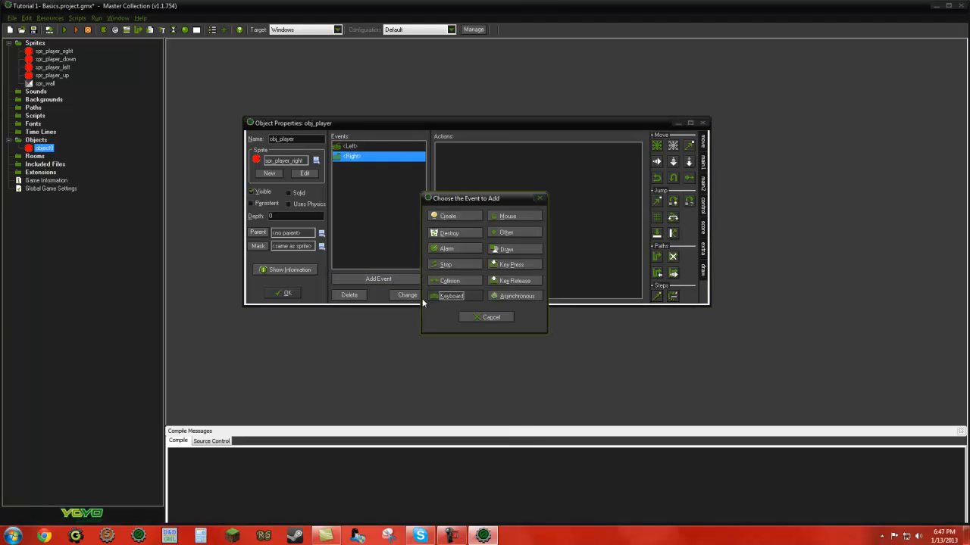
pyautogui.click(433, 298)
pyautogui.click(435, 324)
pyautogui.click(379, 279)
pyautogui.click(451, 296)
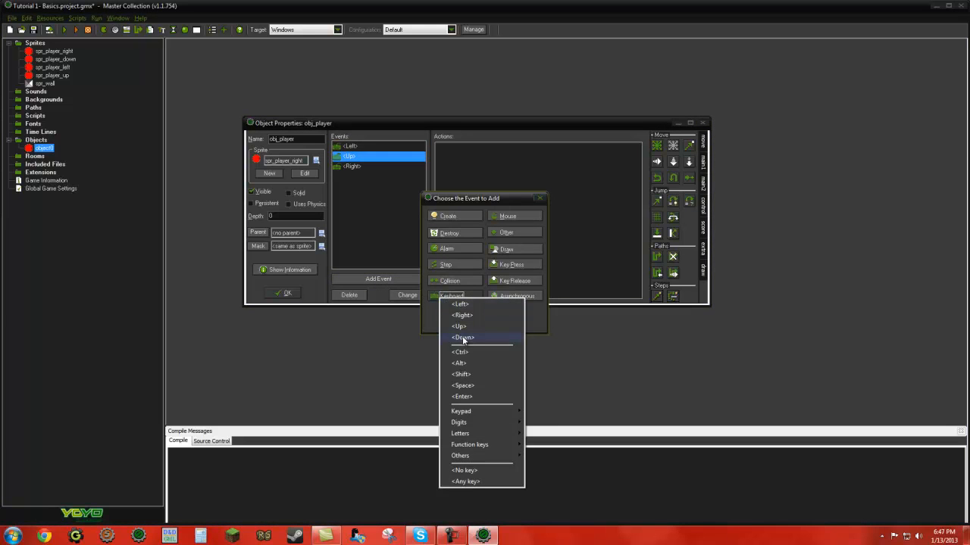
pyautogui.click(463, 338)
# Step: Delete the Left, Up, Right and Down Keyboard events from obj_player
pyautogui.click(355, 145)
pyautogui.press('Down')
pyautogui.press('Down')
pyautogui.press('Down')
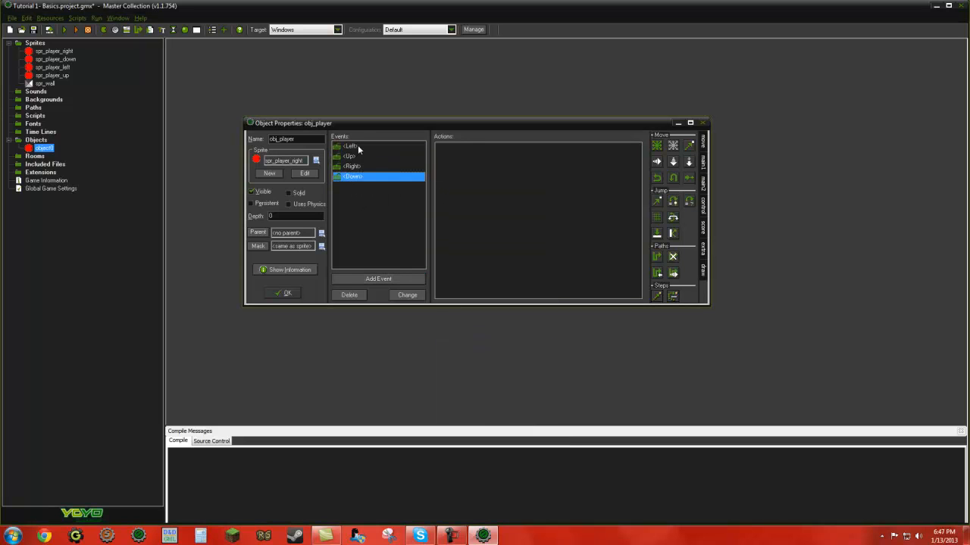
pyautogui.click(358, 147)
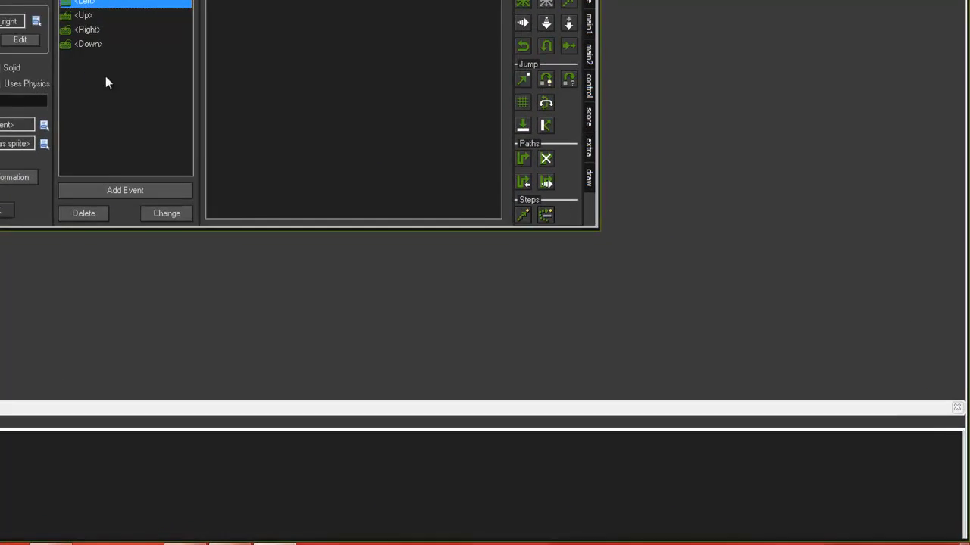
pyautogui.click(89, 212)
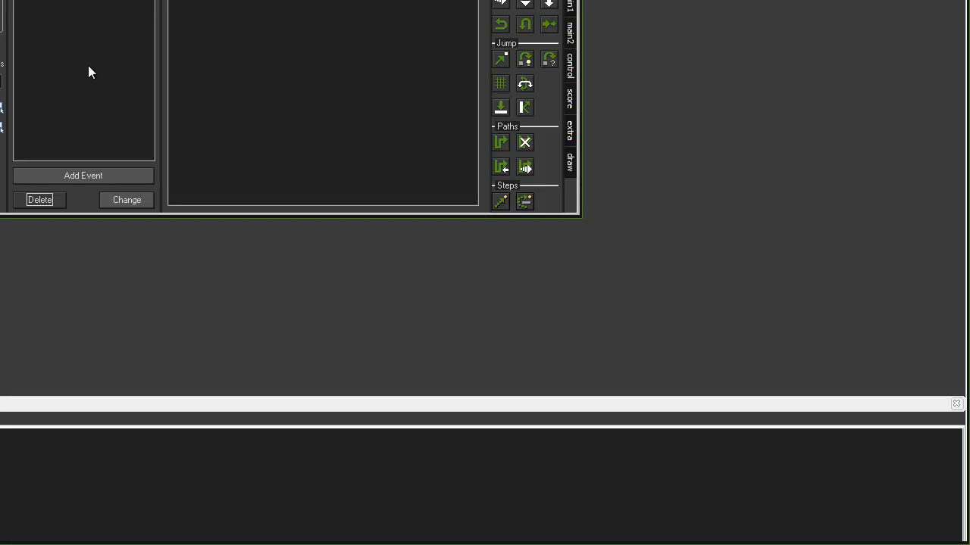
# Step: Add Key Press events for the Left, Right, Up and Down arrow keys to obj_player
pyautogui.click(87, 174)
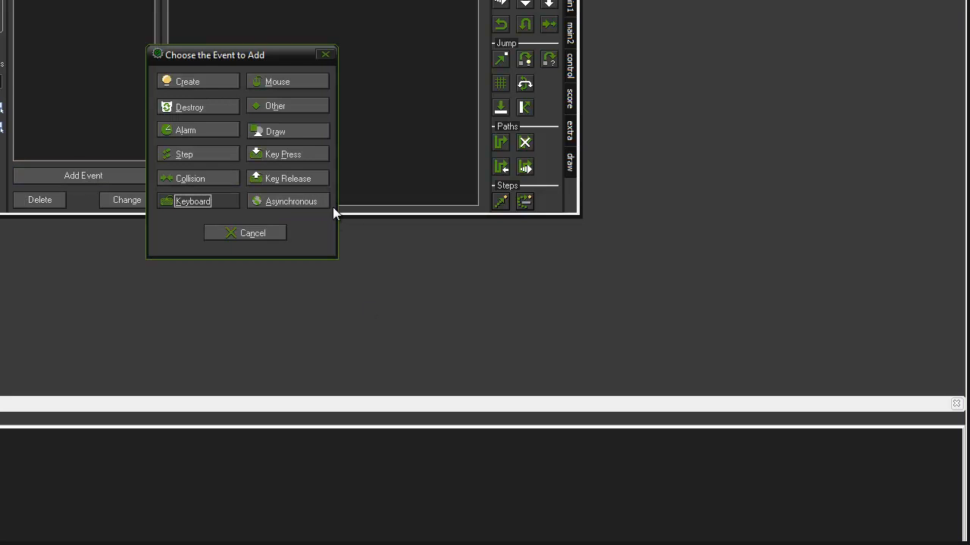
pyautogui.click(269, 154)
pyautogui.click(292, 168)
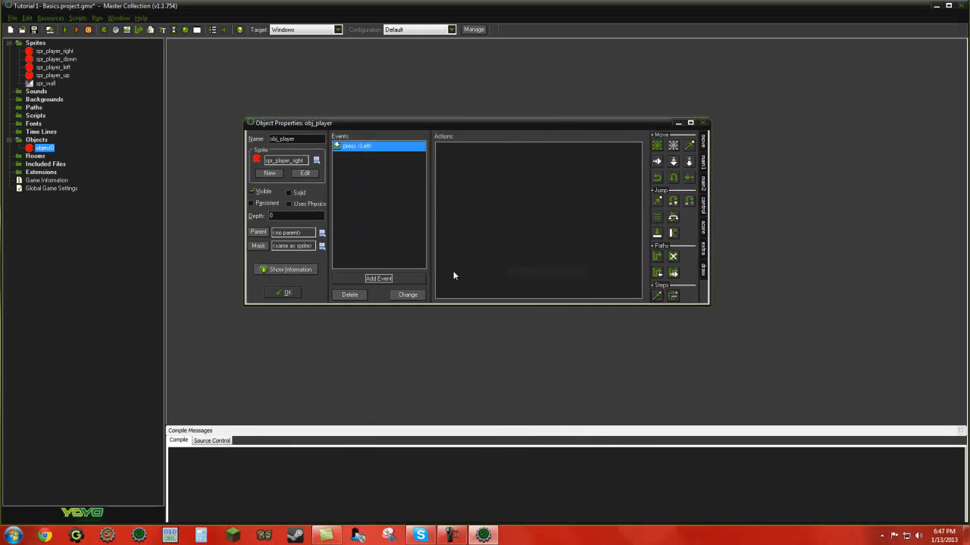
pyautogui.click(378, 279)
pyautogui.click(521, 263)
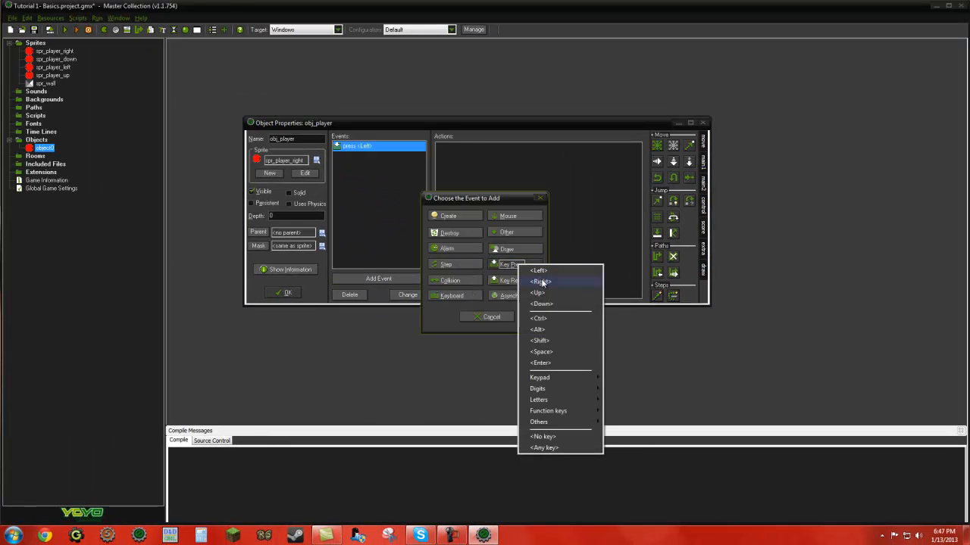
pyautogui.click(539, 281)
pyautogui.click(379, 279)
pyautogui.click(501, 265)
pyautogui.click(519, 295)
pyautogui.click(408, 279)
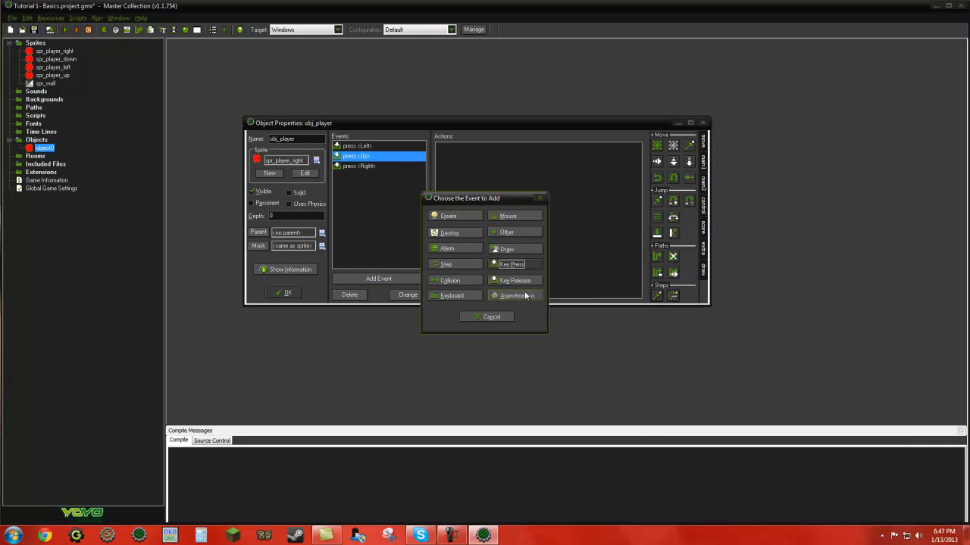
pyautogui.click(493, 268)
pyautogui.click(528, 307)
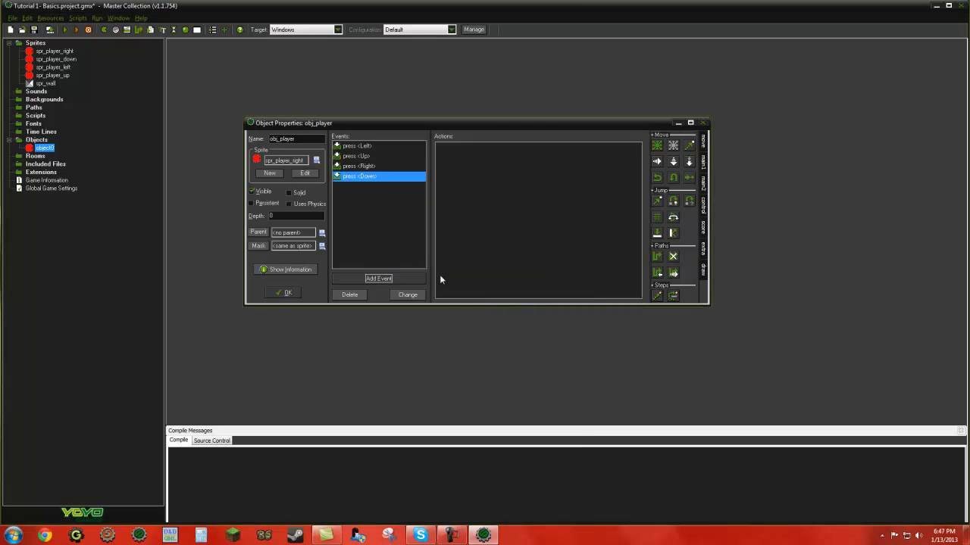
pyautogui.click(361, 148)
pyautogui.click(361, 166)
pyautogui.click(360, 155)
pyautogui.click(360, 148)
pyautogui.click(360, 156)
pyautogui.click(361, 165)
pyautogui.click(360, 176)
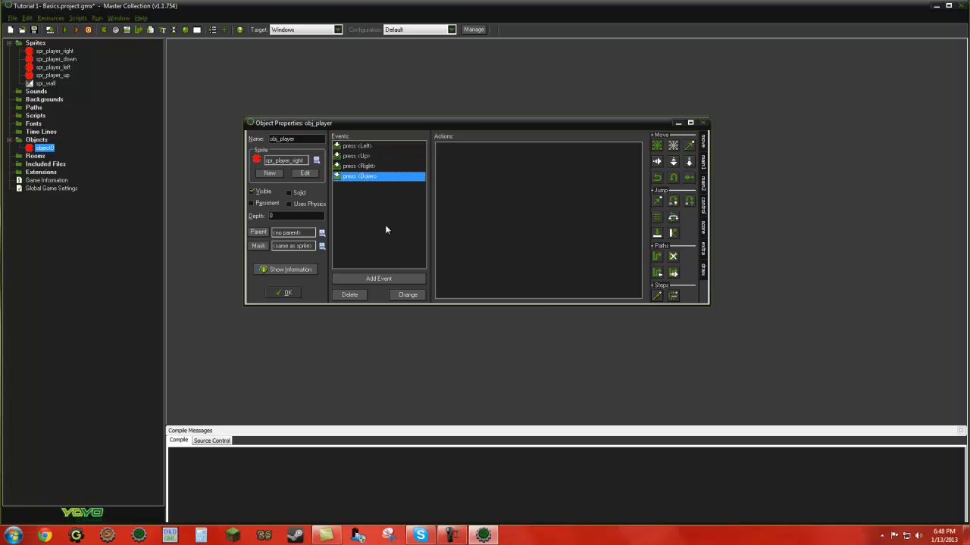
# Step: Add Key Release events for the Left and Right arrow keys to obj_player
pyautogui.click(395, 278)
pyautogui.click(515, 280)
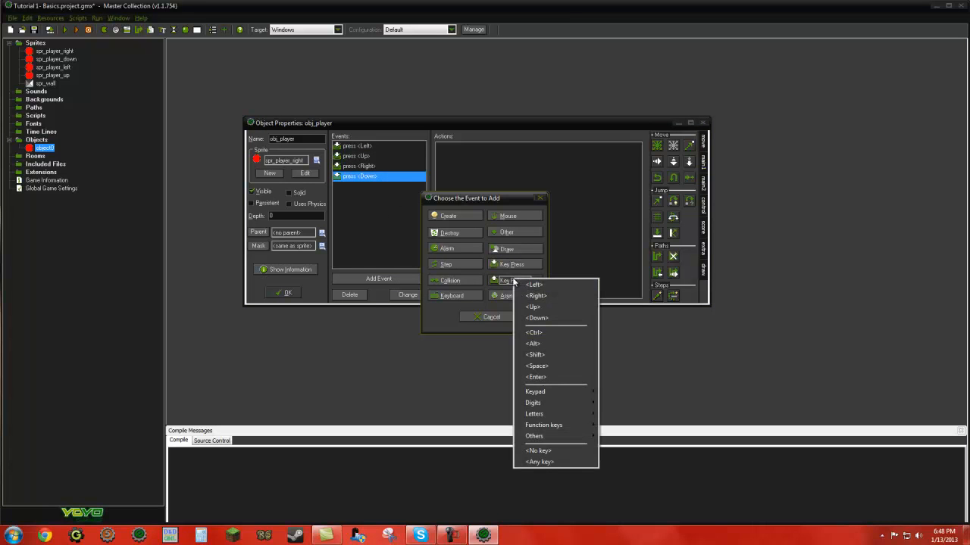
pyautogui.click(534, 284)
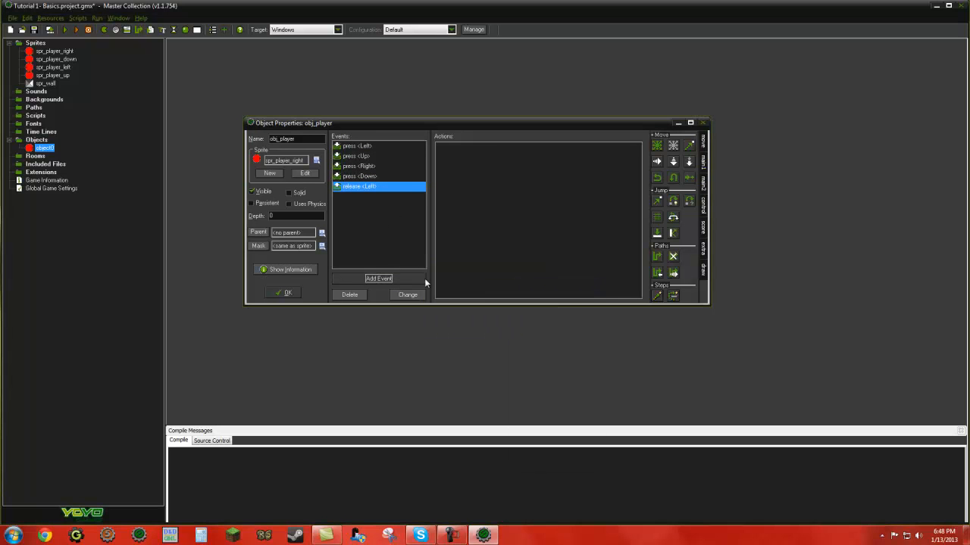
pyautogui.click(379, 279)
pyautogui.click(515, 280)
pyautogui.click(534, 294)
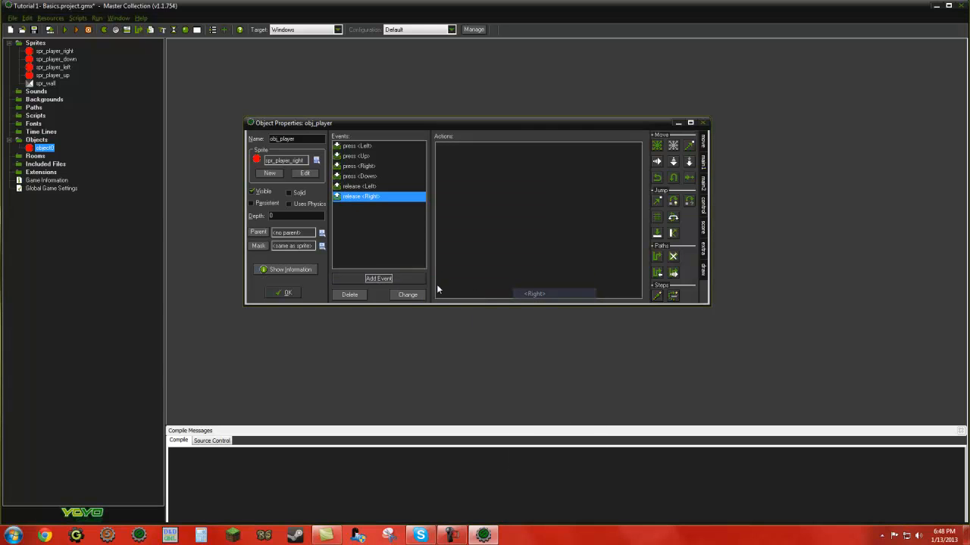
# Step: Add Key Release events for the Up and Down arrow keys to obj_player
pyautogui.click(394, 279)
pyautogui.click(515, 280)
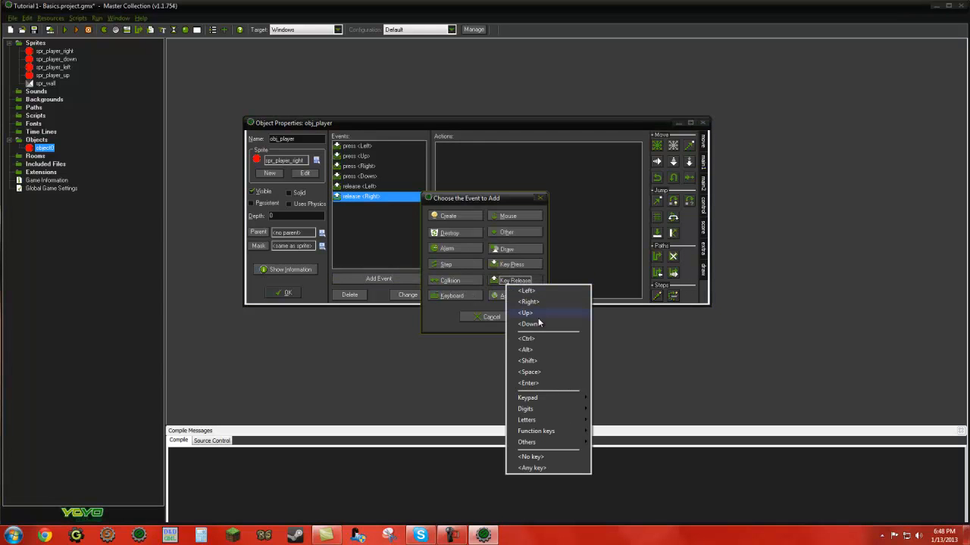
pyautogui.click(534, 313)
pyautogui.click(394, 279)
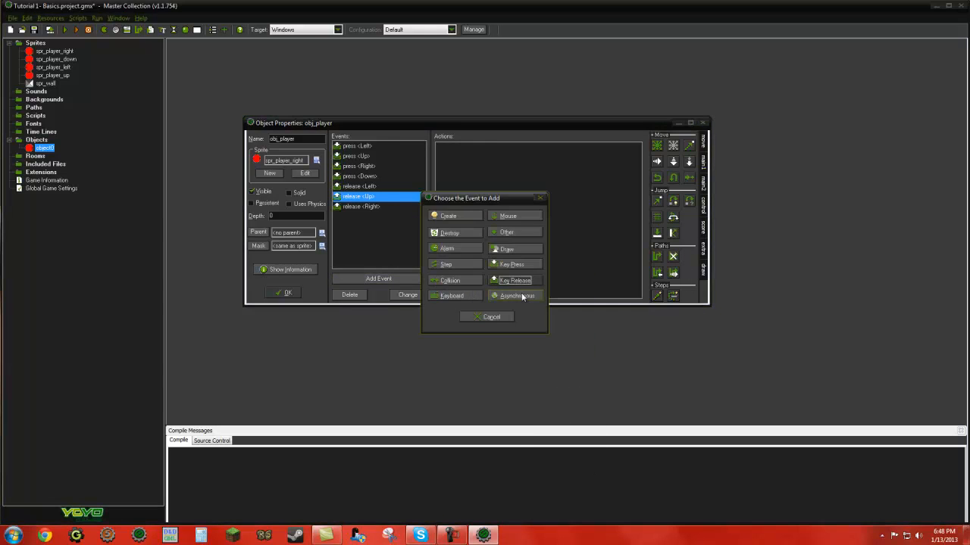
pyautogui.click(515, 280)
pyautogui.click(537, 319)
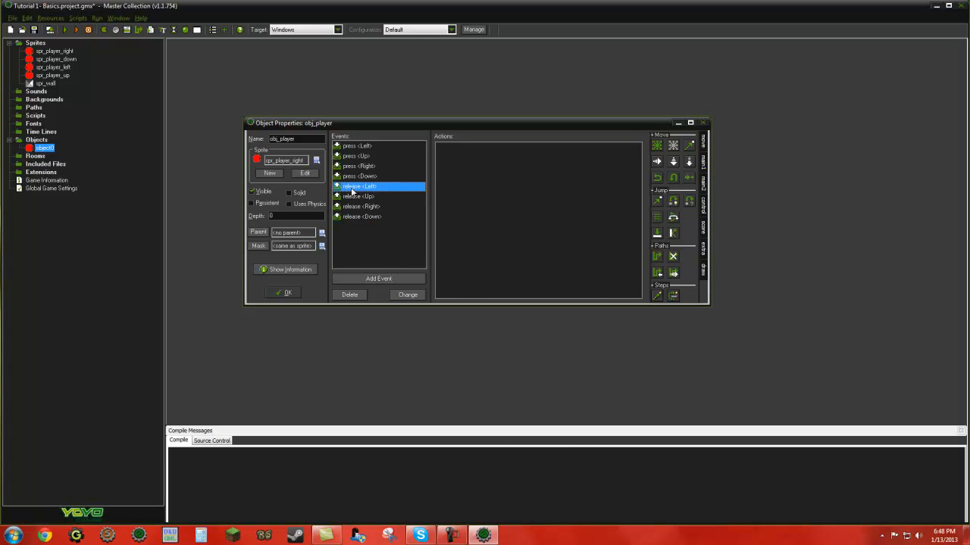
pyautogui.click(353, 157)
pyautogui.click(356, 166)
pyautogui.click(357, 187)
pyautogui.click(367, 206)
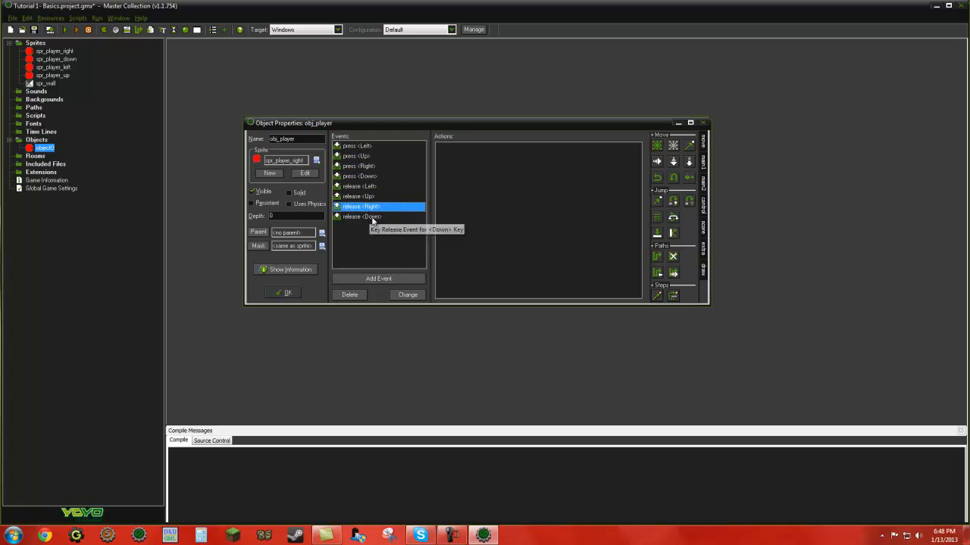
pyautogui.click(370, 217)
pyautogui.click(357, 147)
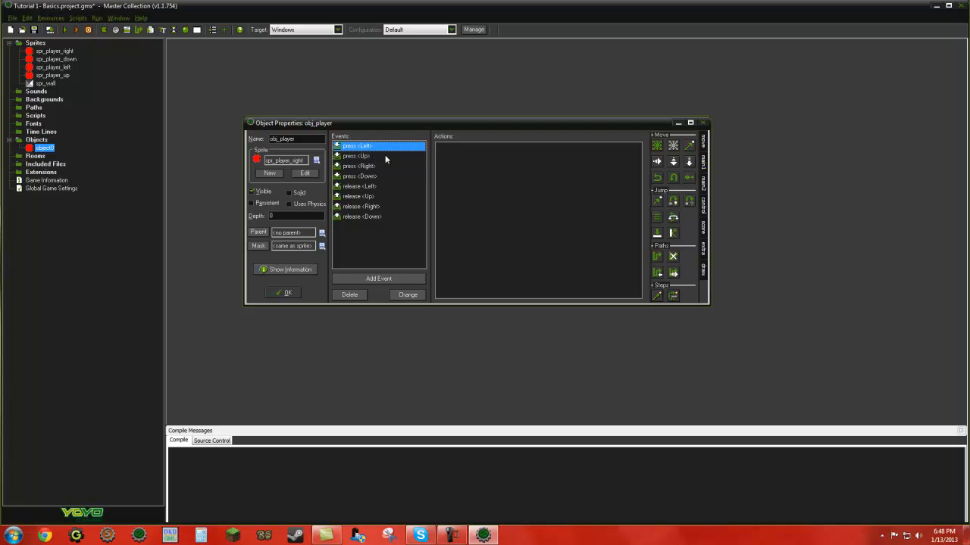
pyautogui.moveTo(657, 145); pyautogui.dragTo(569, 182)
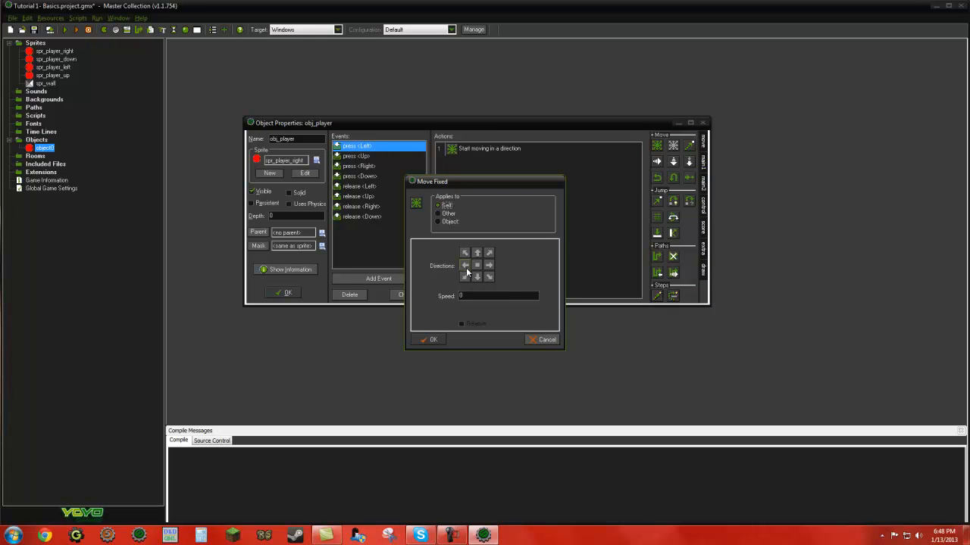
pyautogui.click(544, 340)
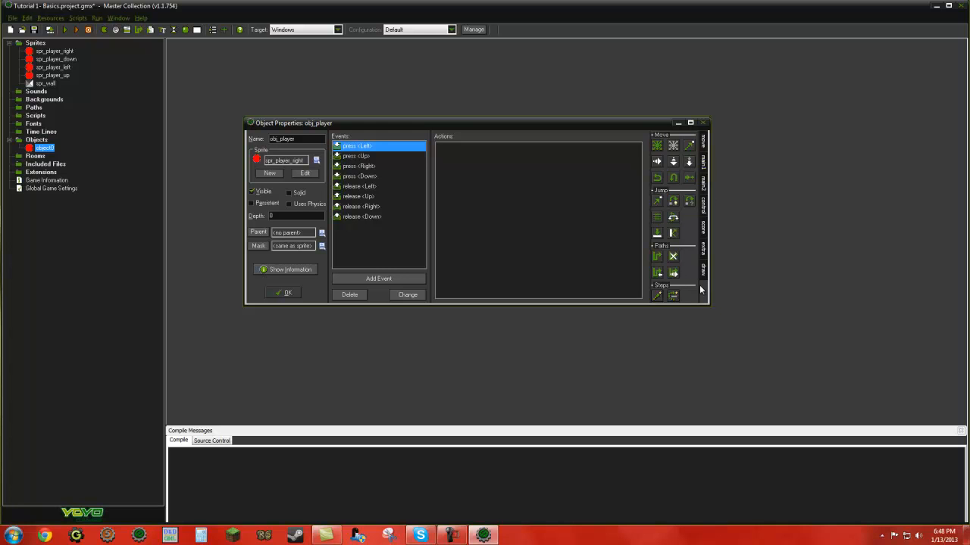
# Step: Add an Execute Code action to the press <Left> event, enter some random trial text in it and clear it again
pyautogui.click(703, 168)
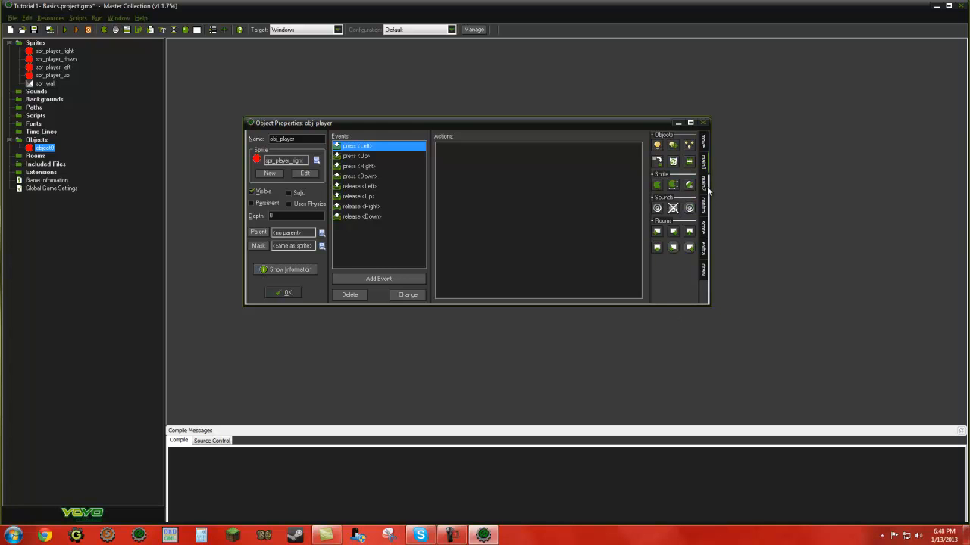
pyautogui.click(703, 184)
pyautogui.click(704, 201)
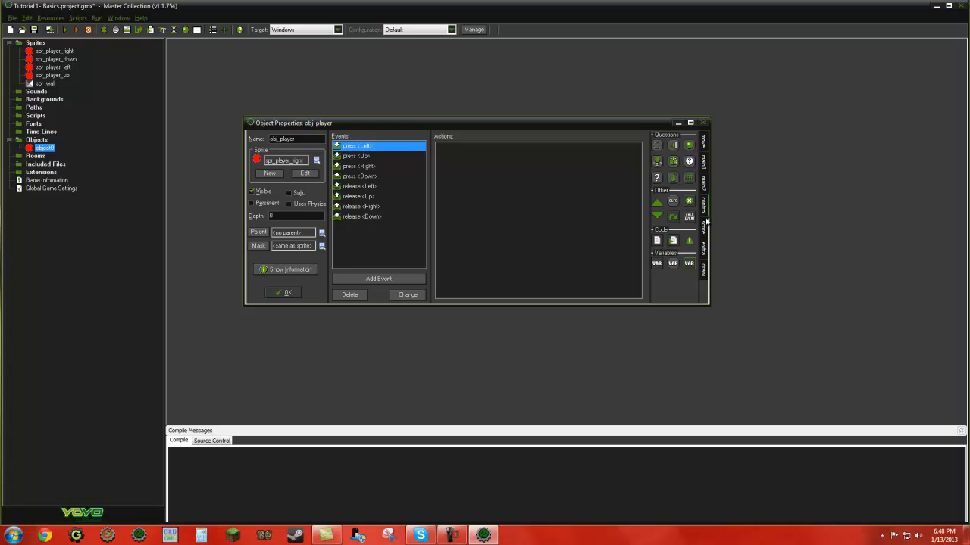
pyautogui.moveTo(586, 250); pyautogui.dragTo(584, 247)
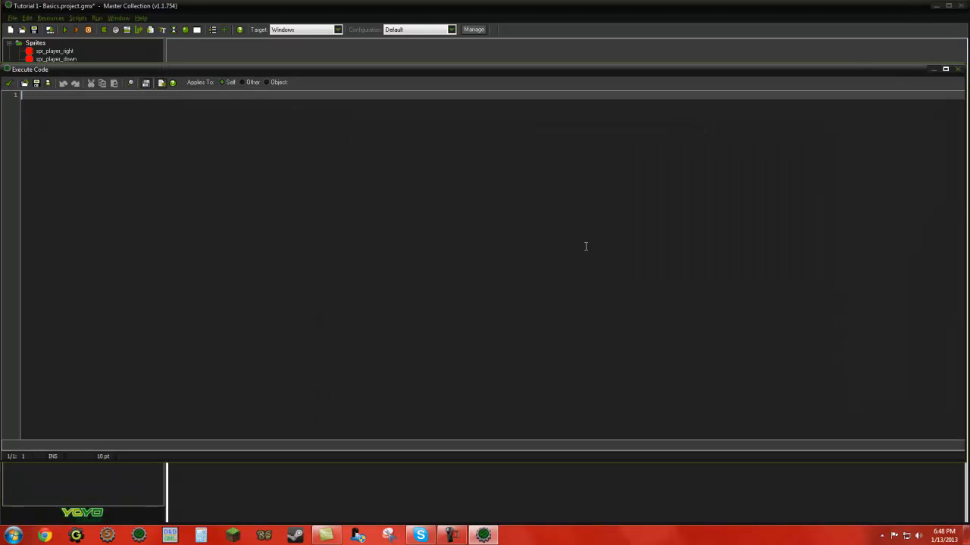
pyautogui.write('h')
pyautogui.press('BackSpace')
pyautogui.write('sgjifdosj;gfosdg\\')
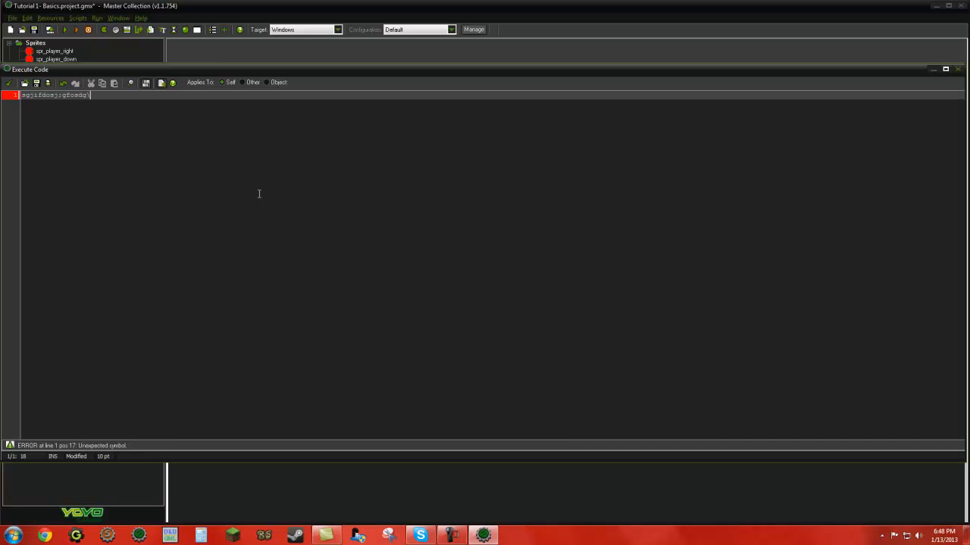
pyautogui.press('BackSpace')
pyautogui.press('BackSpace')
pyautogui.press('BackSpace')
pyautogui.press('BackSpace')
pyautogui.press('BackSpace')
pyautogui.press('BackSpace')
pyautogui.press('BackSpace')
pyautogui.press('BackSpace')
pyautogui.press('BackSpace')
pyautogui.press('BackSpace')
pyautogui.press('BackSpace')
pyautogui.press('BackSpace')
pyautogui.press('BackSpace')
pyautogui.press('BackSpace')
pyautogui.press('BackSpace')
pyautogui.press('BackSpace')
pyautogui.press('BackSpace')
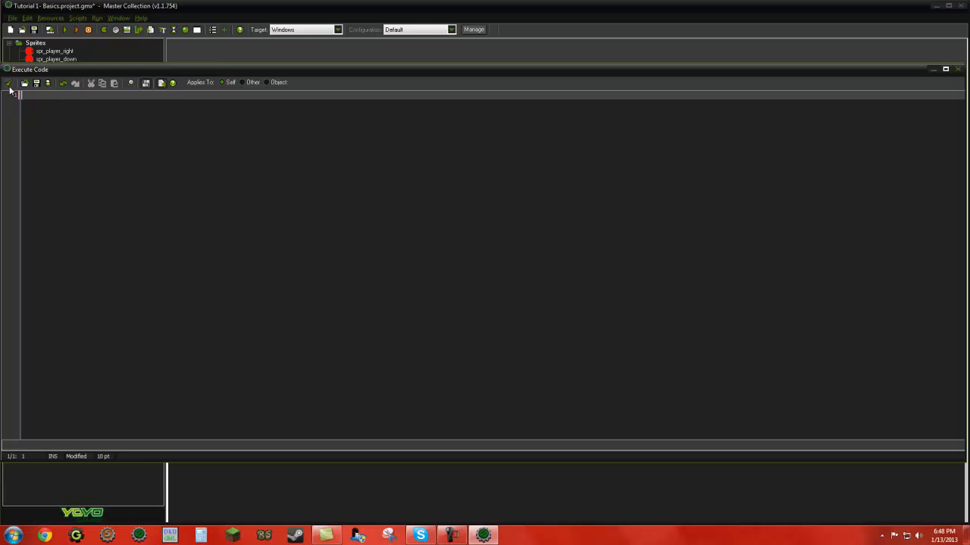
# Step: Close the empty code editor and delete the Execute Code action from the press <Left> event
pyautogui.click(7, 83)
pyautogui.rightClick(457, 152)
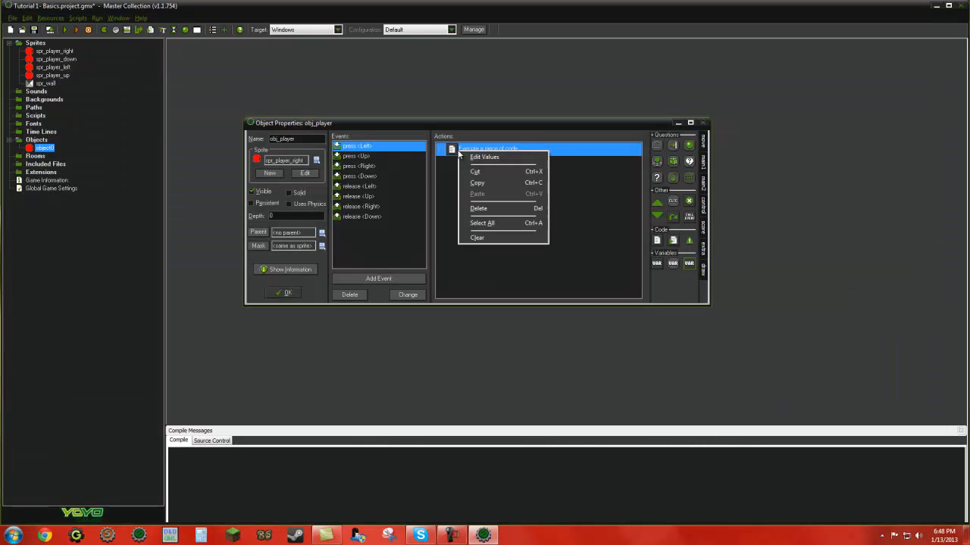
pyautogui.click(479, 208)
pyautogui.click(704, 275)
pyautogui.click(708, 255)
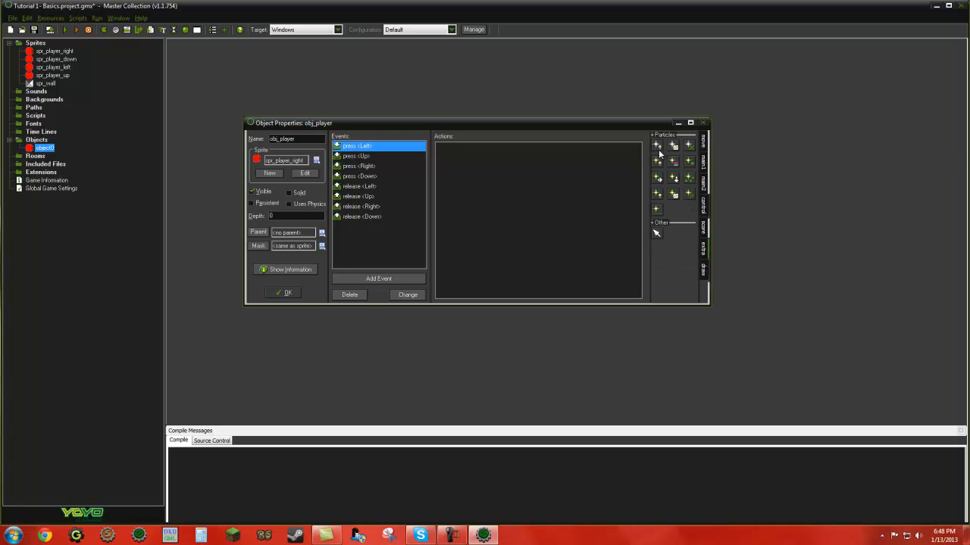
pyautogui.click(704, 183)
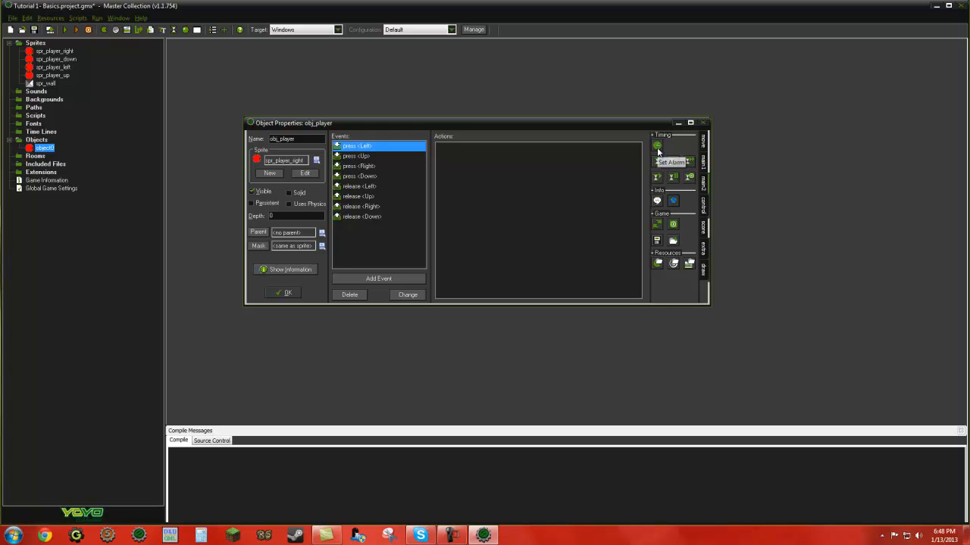
# Step: Add a Move Fixed action to the press <Left> event with the left direction and a speed of 5
pyautogui.click(703, 144)
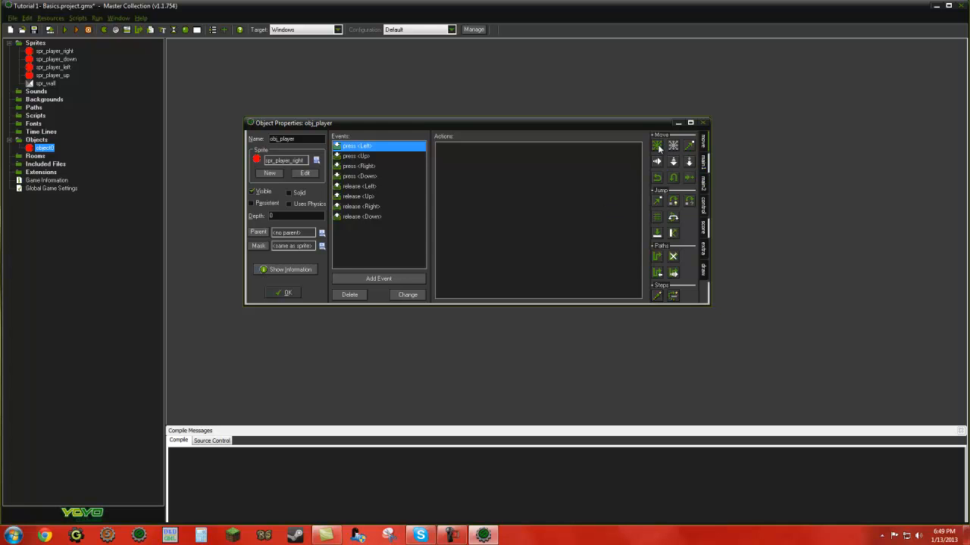
pyautogui.moveTo(656, 150); pyautogui.dragTo(479, 182)
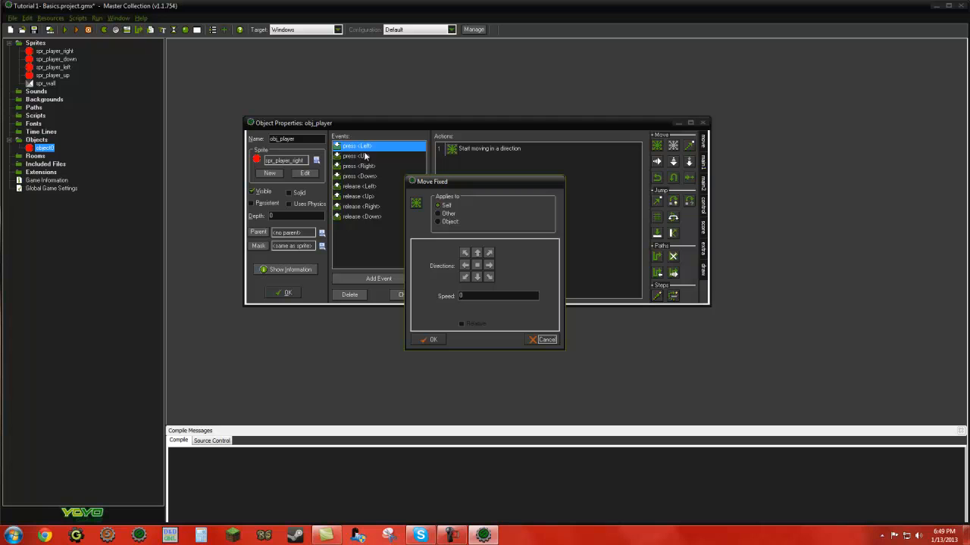
pyautogui.click(465, 268)
pyautogui.doubleClick(460, 296)
pyautogui.write('5')
pyautogui.click(431, 341)
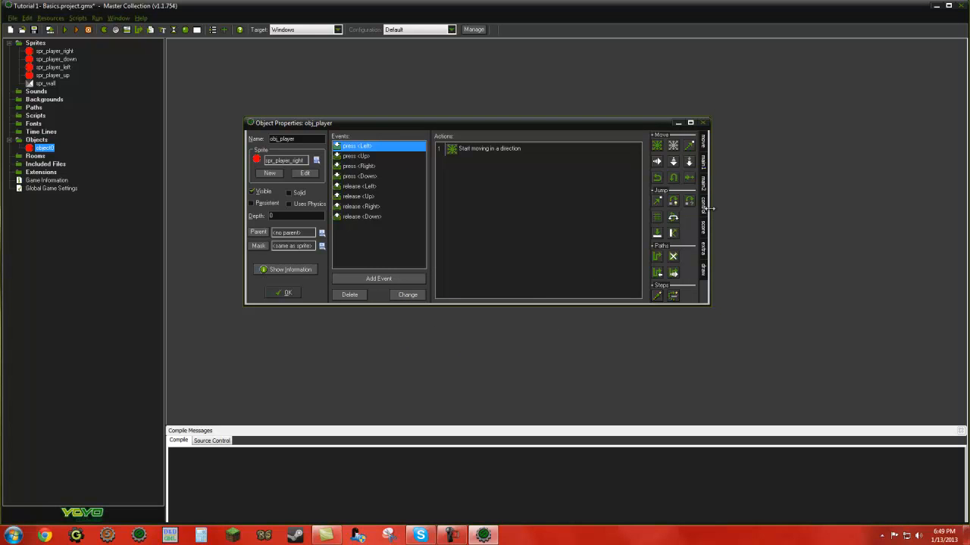
# Step: Add a Change Sprite action to the press <Left> event using spr_player_left, with subimage 0 and speed 1
pyautogui.click(703, 167)
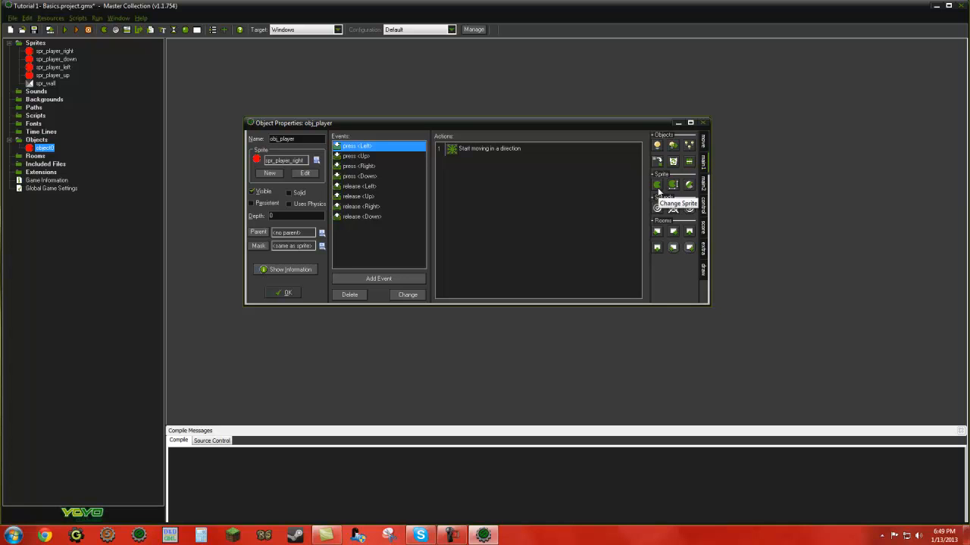
pyautogui.moveTo(657, 187); pyautogui.dragTo(481, 205)
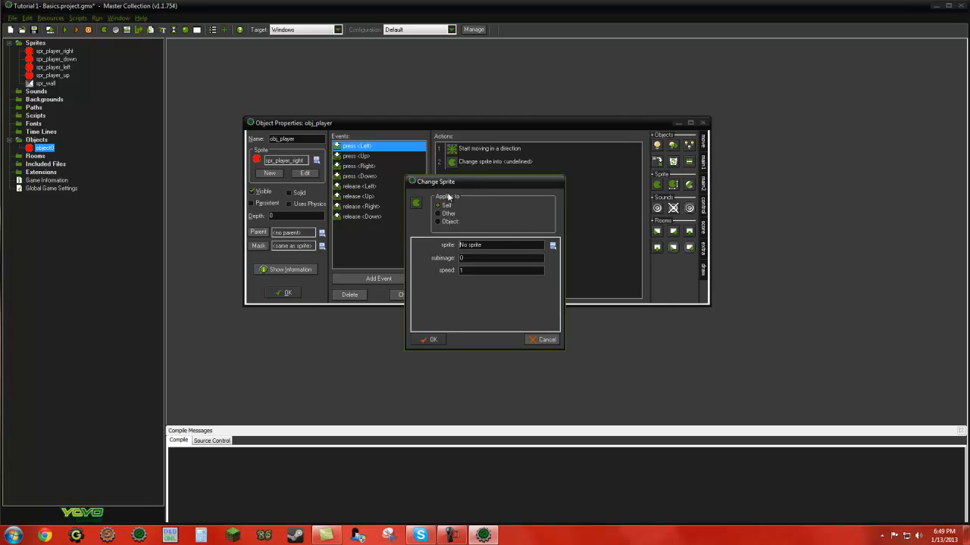
pyautogui.click(552, 247)
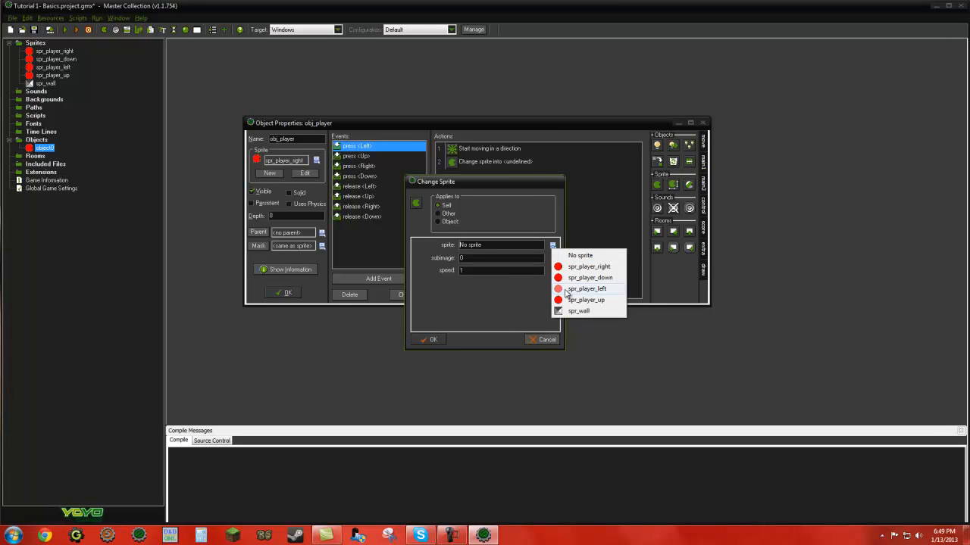
pyautogui.click(583, 289)
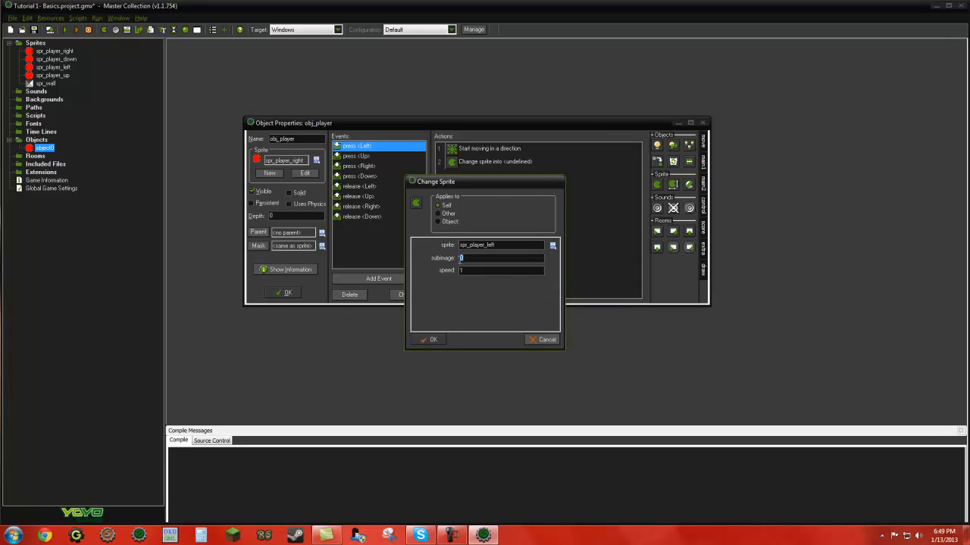
pyautogui.press('Tab')
pyautogui.click(474, 258)
pyautogui.click(432, 340)
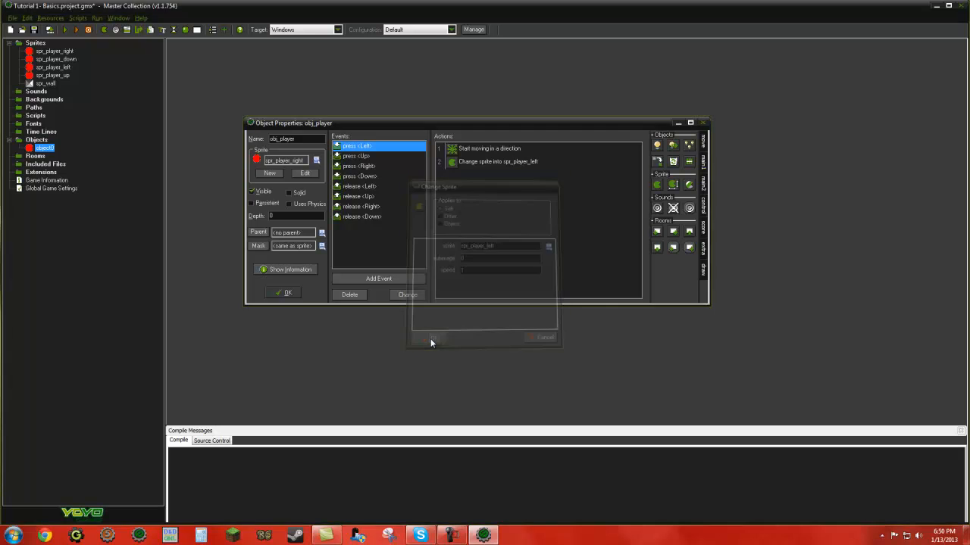
# Step: Copy both actions of the press <Left> event into the press <Up> event
pyautogui.click(449, 165)
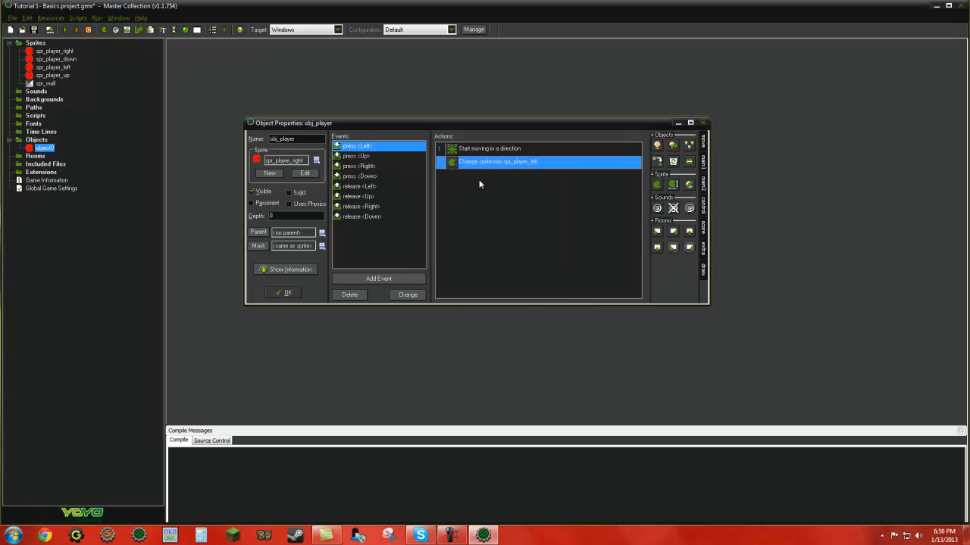
pyautogui.hotkey('ctrl', 'a')
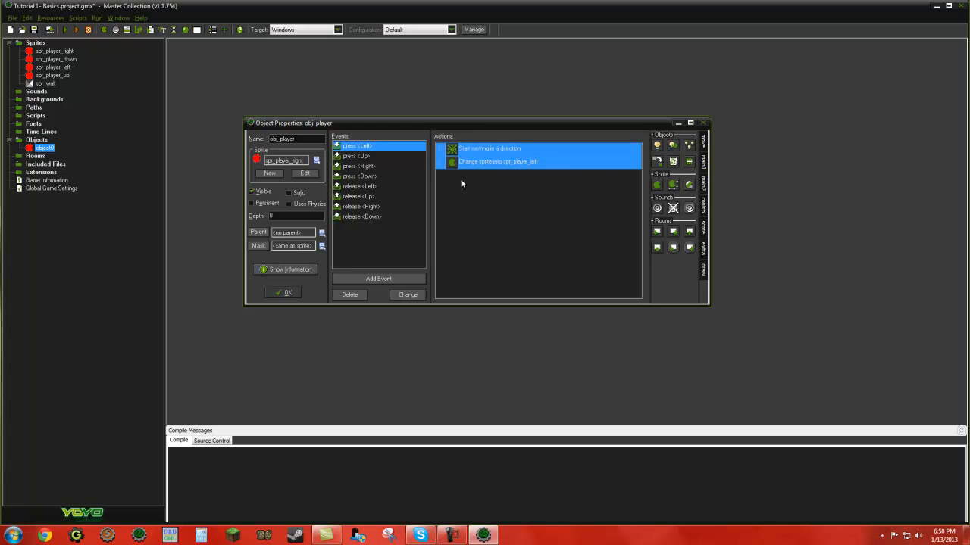
pyautogui.rightClick(469, 163)
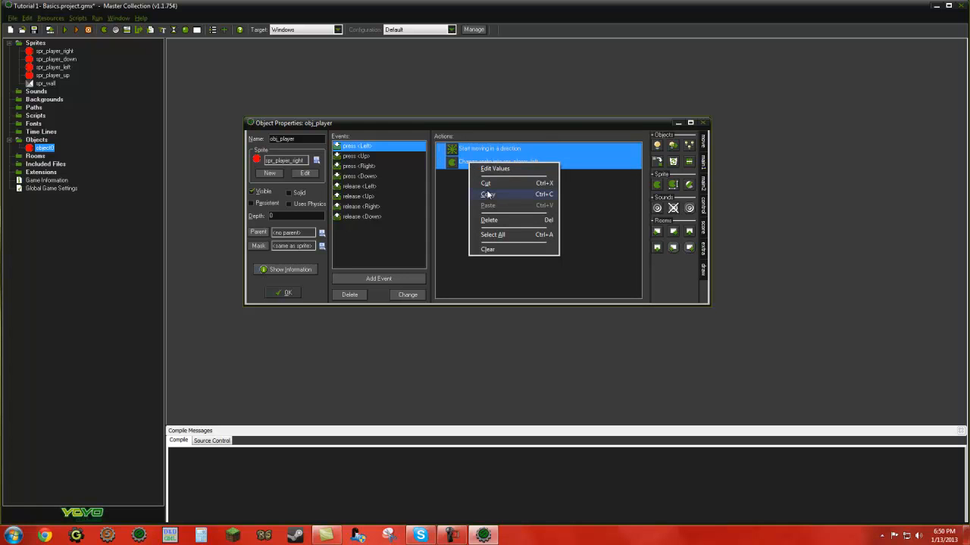
pyautogui.click(488, 194)
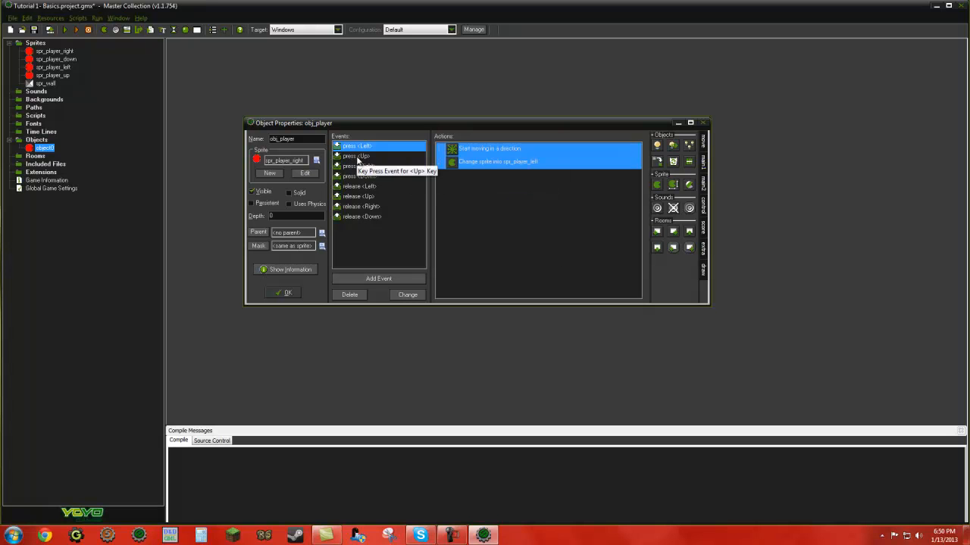
pyautogui.click(357, 156)
pyautogui.rightClick(476, 167)
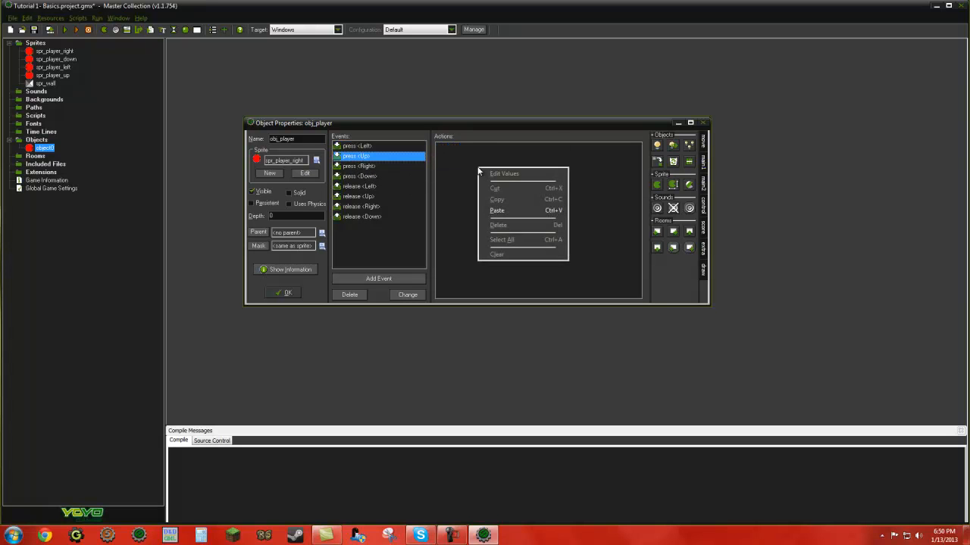
pyautogui.click(480, 209)
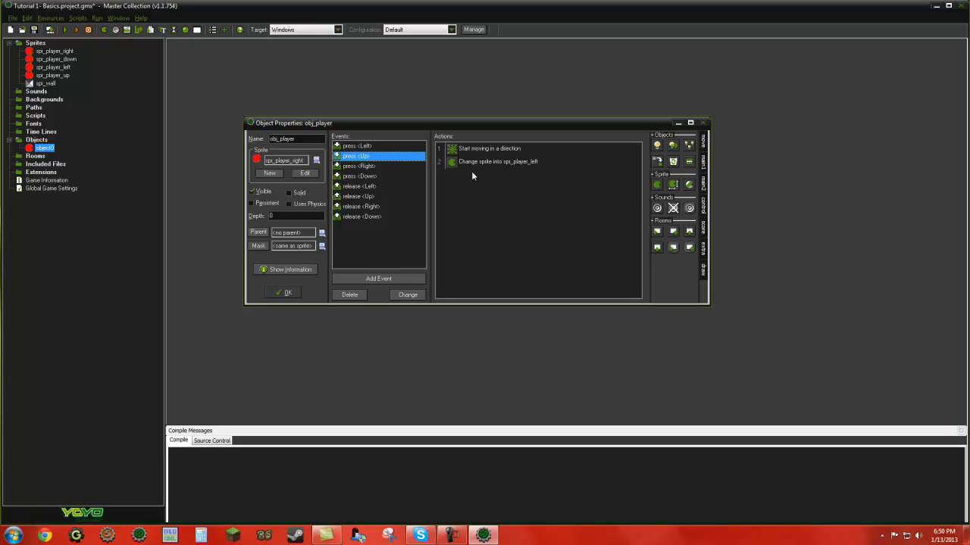
# Step: Change the direction of the press <Up> event's Move Fixed action from left to up only
pyautogui.doubleClick(474, 151)
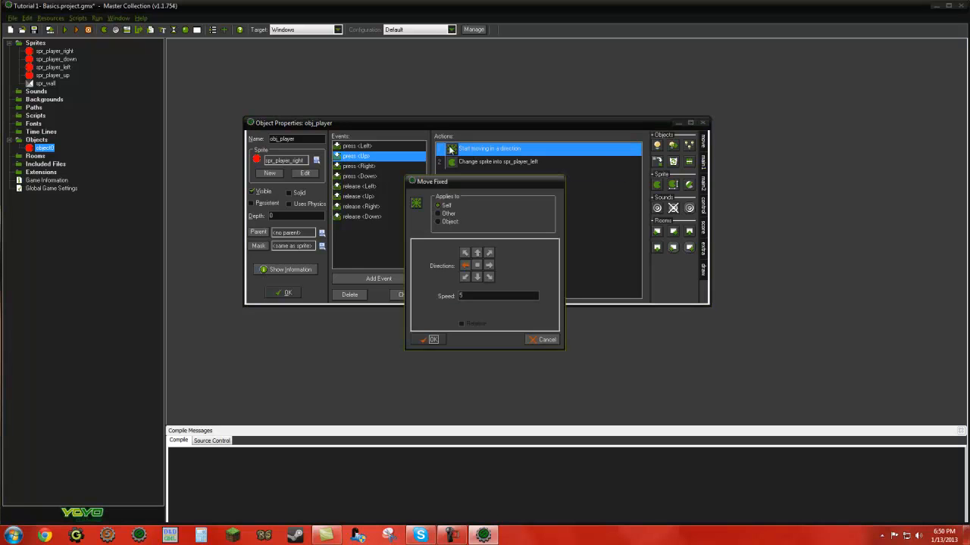
pyautogui.click(477, 252)
pyautogui.click(464, 266)
pyautogui.click(429, 339)
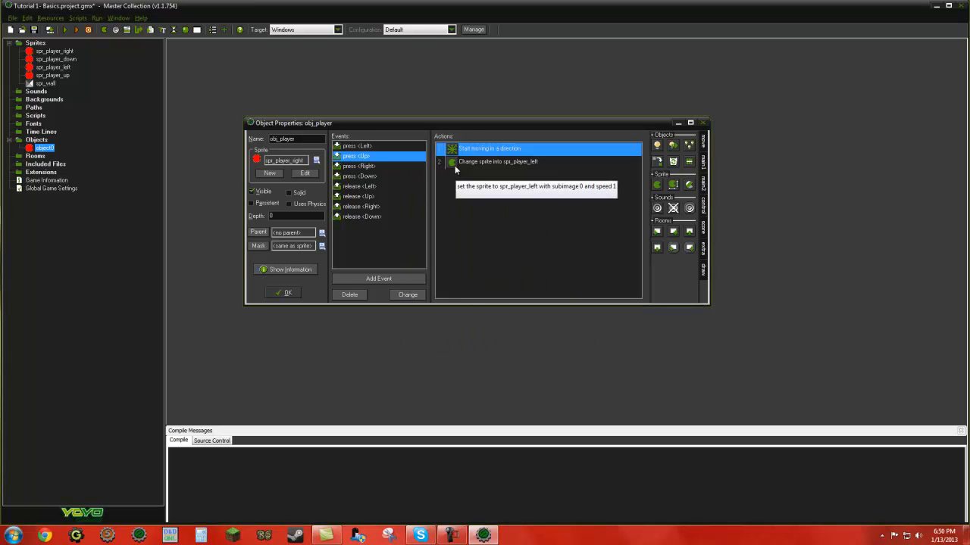
# Step: Set the sprite of the press <Up> event's Change Sprite action to spr_player_up
pyautogui.doubleClick(455, 164)
pyautogui.click(552, 246)
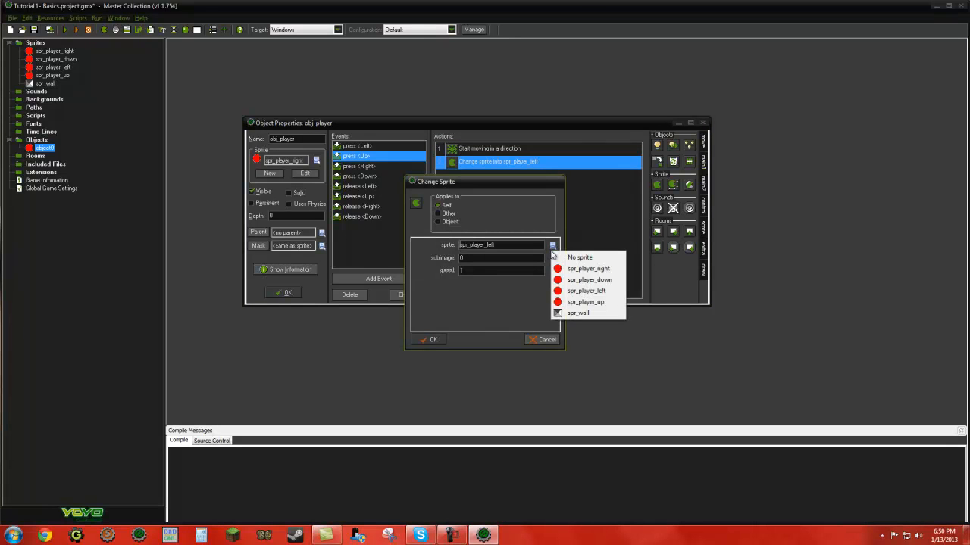
pyautogui.click(574, 302)
pyautogui.click(431, 339)
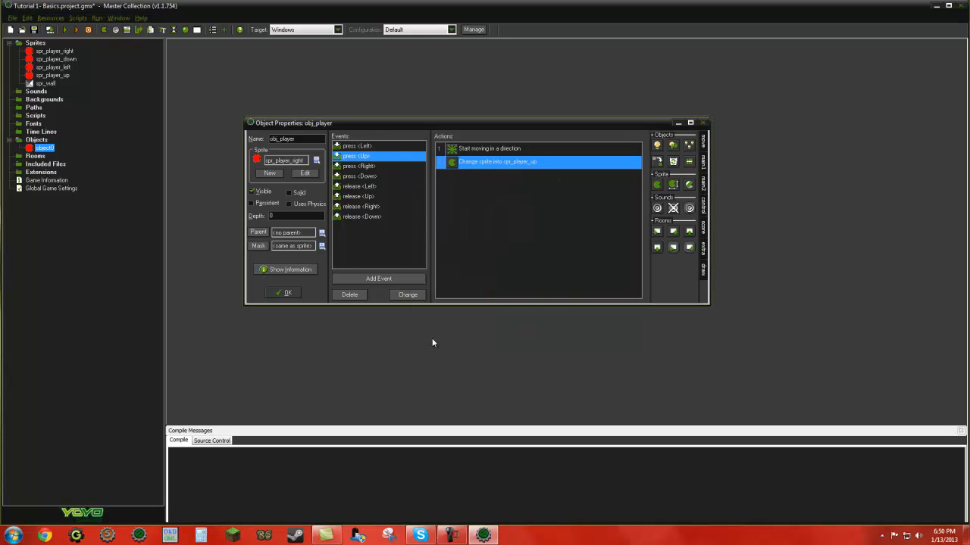
# Step: Paste the copied move and sprite actions into the press <Right> event and set its Move Fixed direction to right only
pyautogui.click(362, 168)
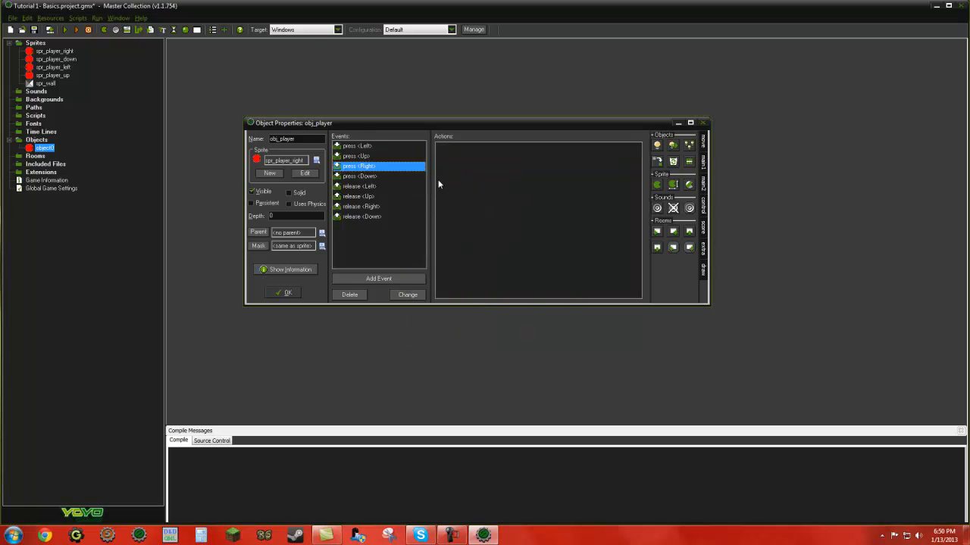
pyautogui.rightClick(470, 177)
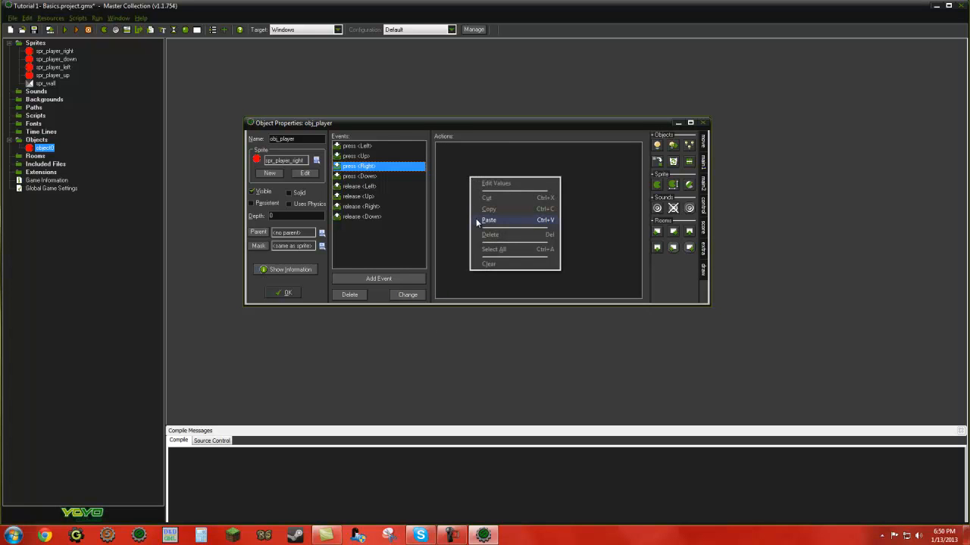
pyautogui.click(487, 220)
pyautogui.doubleClick(475, 150)
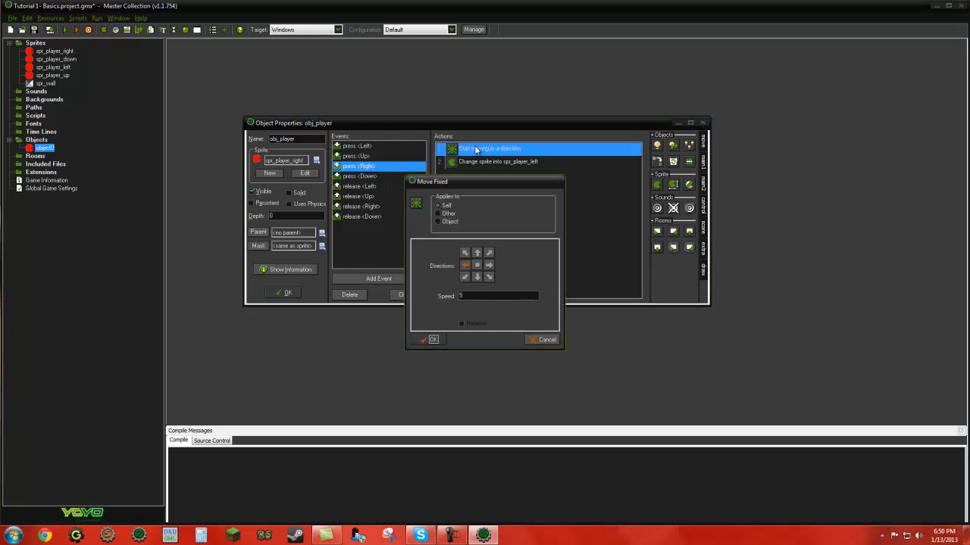
pyautogui.click(488, 266)
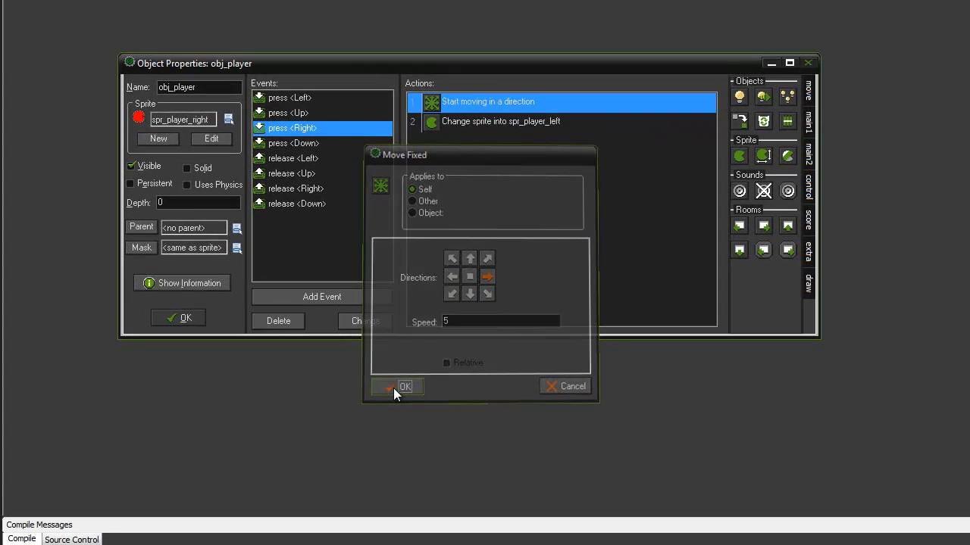
pyautogui.click(393, 388)
# Step: Set the sprite of the press <Right> event's Change Sprite action to spr_player_right
pyautogui.doubleClick(469, 121)
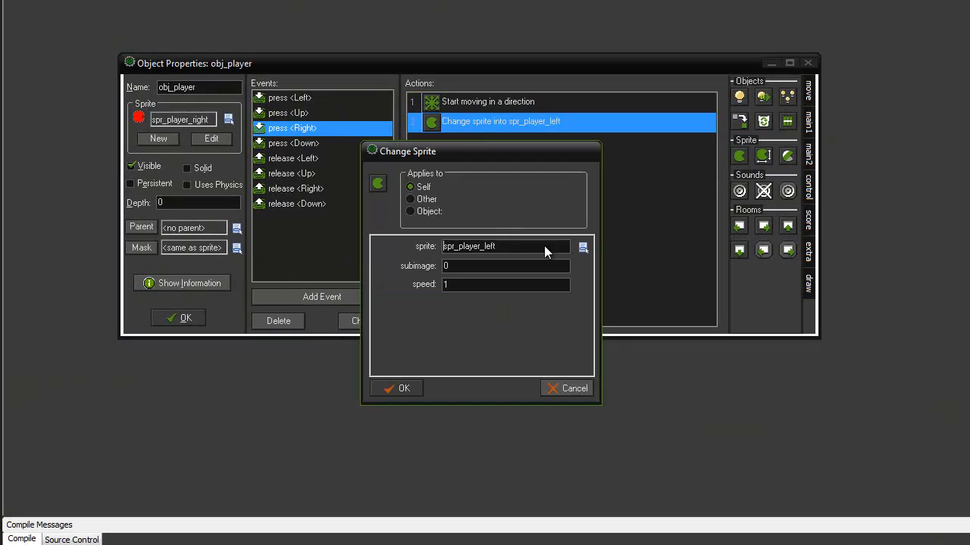
pyautogui.click(583, 249)
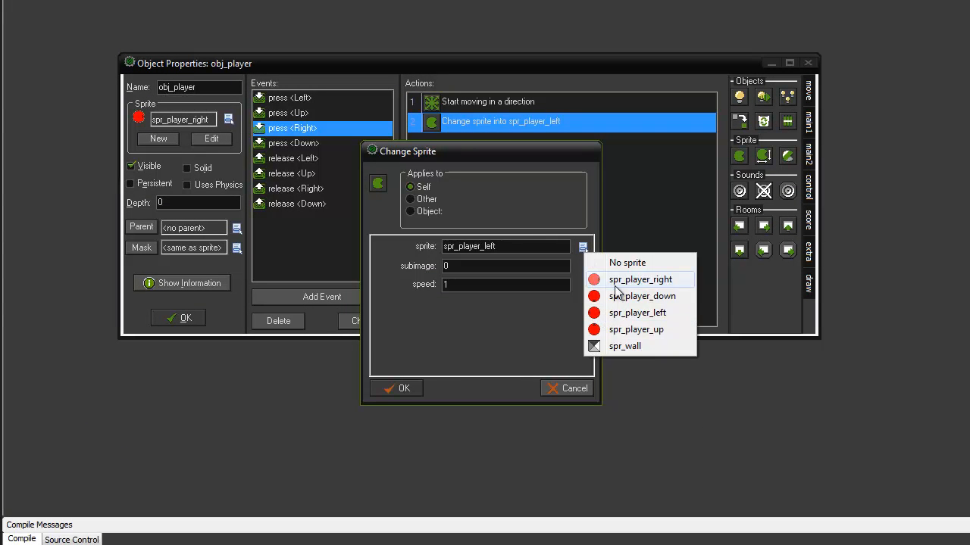
pyautogui.click(640, 279)
pyautogui.click(402, 382)
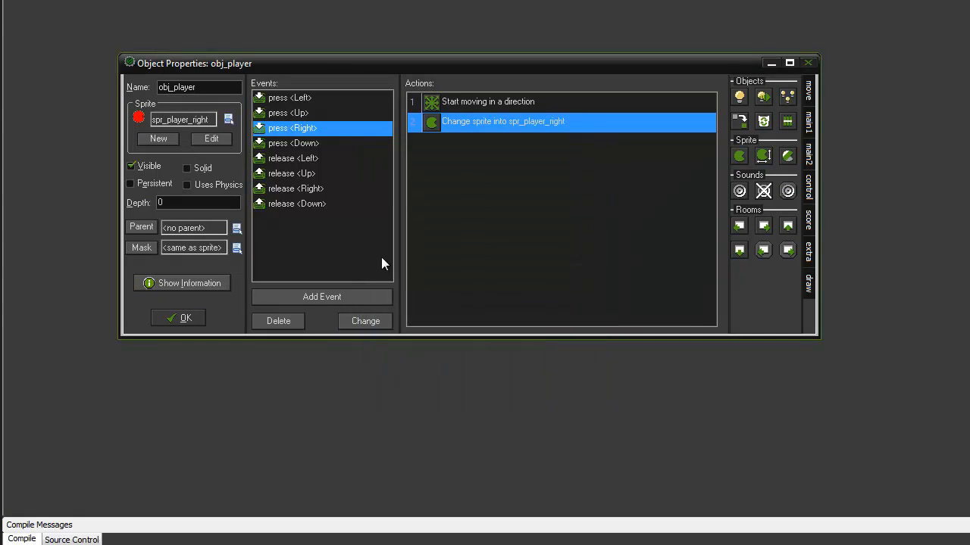
# Step: Paste the copied actions into the press <Down> event and set its Move Fixed direction to down only
pyautogui.click(303, 147)
pyautogui.rightClick(452, 174)
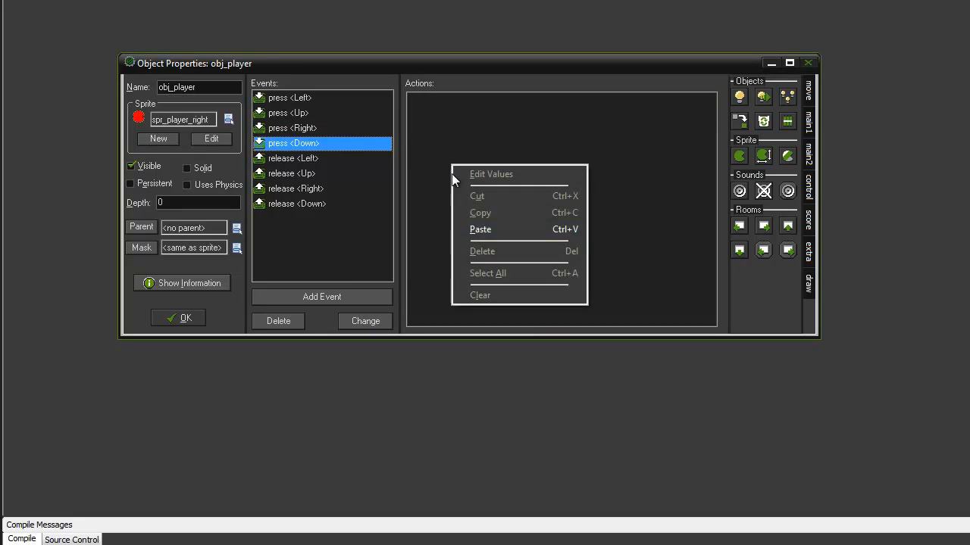
pyautogui.click(471, 234)
pyautogui.doubleClick(461, 101)
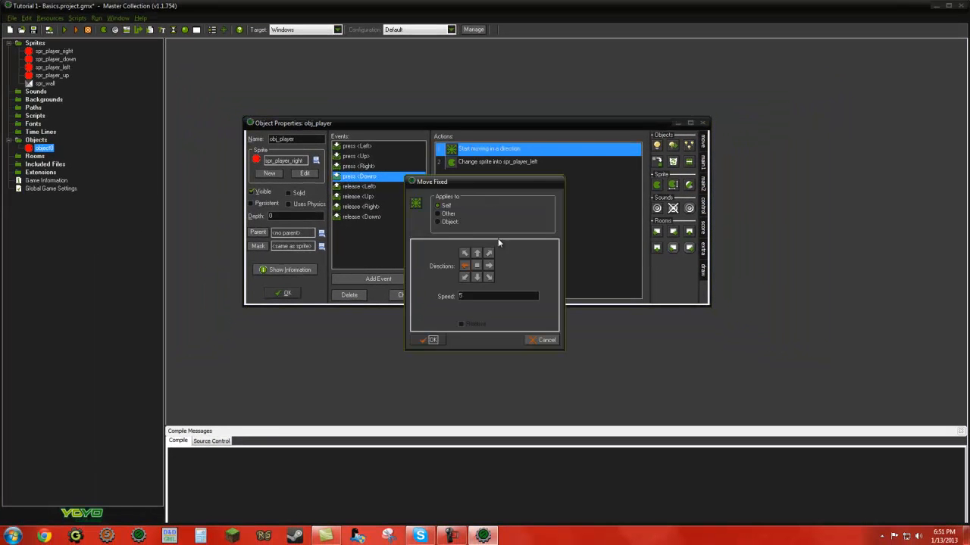
pyautogui.click(464, 265)
pyautogui.click(477, 278)
pyautogui.click(431, 341)
# Step: Set the sprite of the press <Down> event's Change Sprite action to spr_player_down
pyautogui.doubleClick(466, 163)
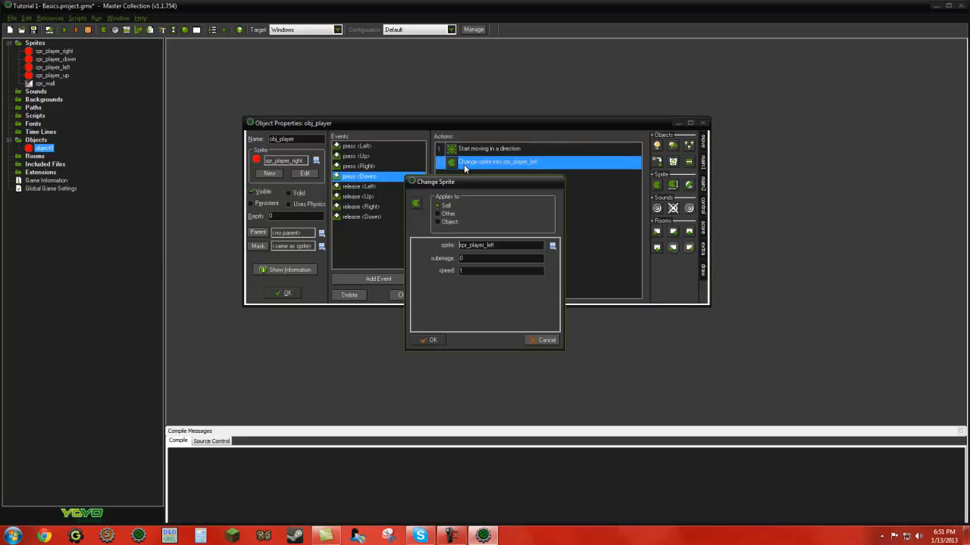
pyautogui.click(552, 246)
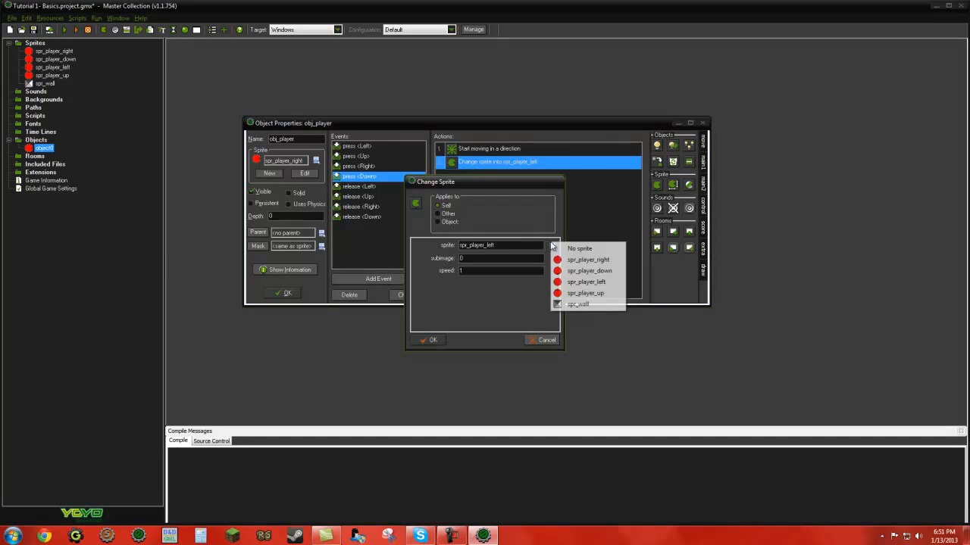
pyautogui.click(588, 272)
pyautogui.click(429, 340)
# Step: Add a Move Fixed action to the release <Left> event with the centre stop direction and speed 0
pyautogui.click(353, 186)
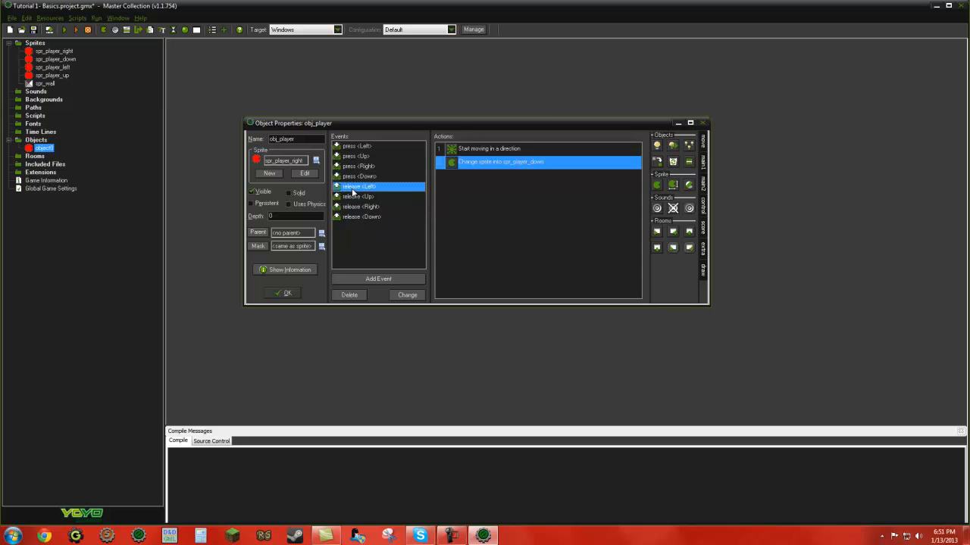
pyautogui.click(704, 143)
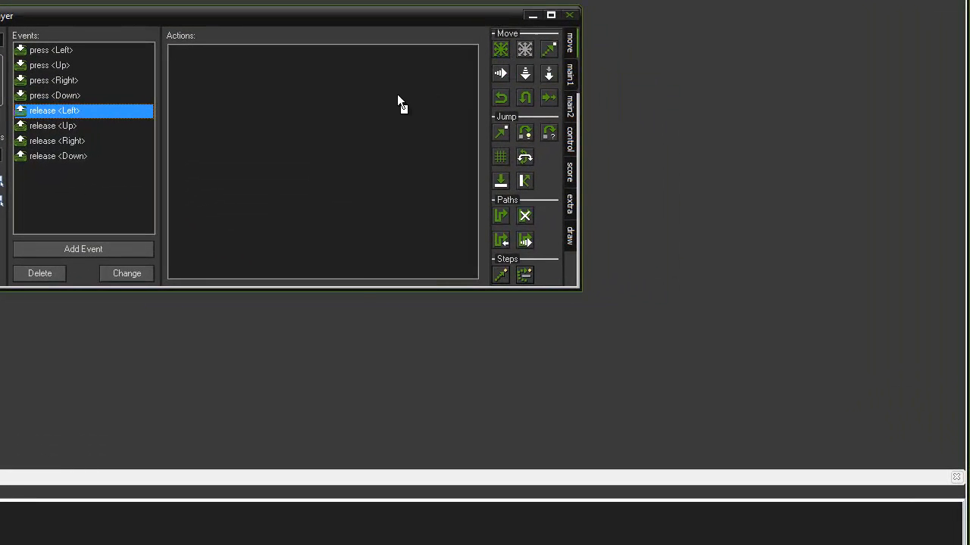
pyautogui.moveTo(397, 97); pyautogui.dragTo(347, 108)
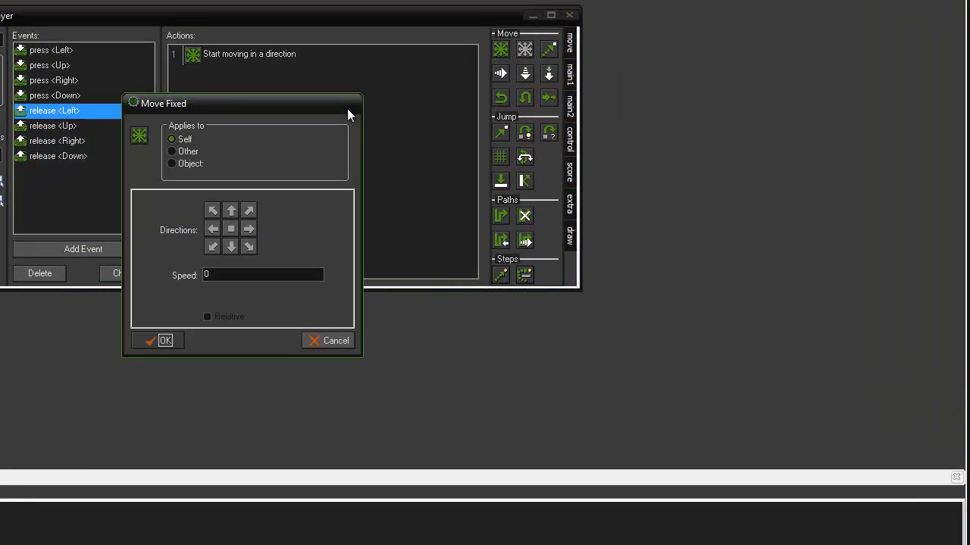
pyautogui.click(231, 229)
pyautogui.press('Tab')
pyautogui.click(139, 346)
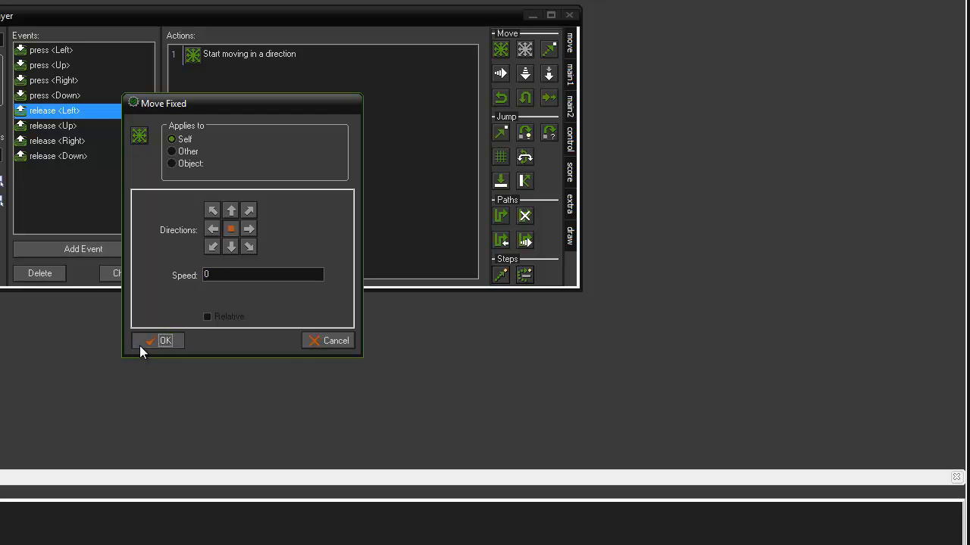
# Step: Copy the release <Left> event's Move Fixed action into the release <Up>, release <Right> and release <Down> events
pyautogui.rightClick(209, 61)
pyautogui.click(225, 104)
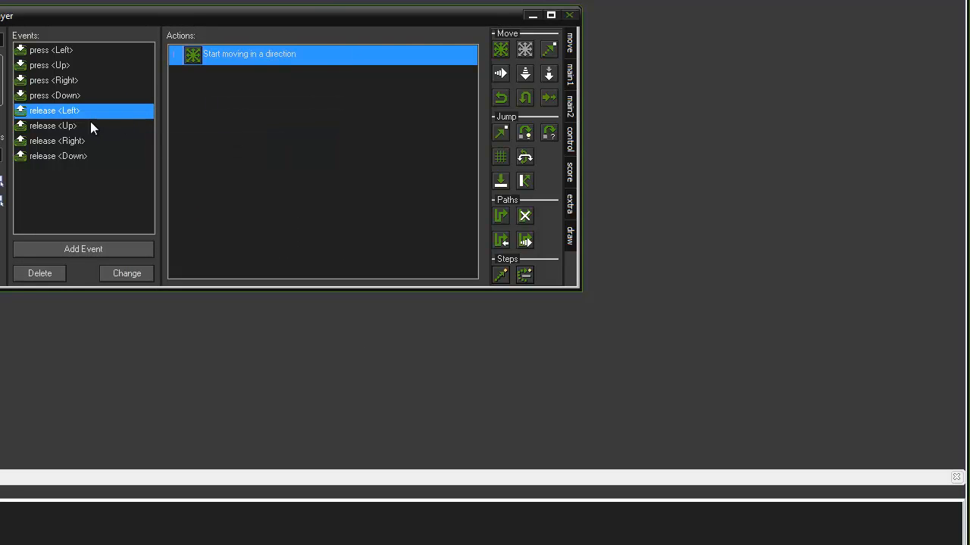
pyautogui.click(80, 126)
pyautogui.rightClick(197, 116)
pyautogui.click(225, 180)
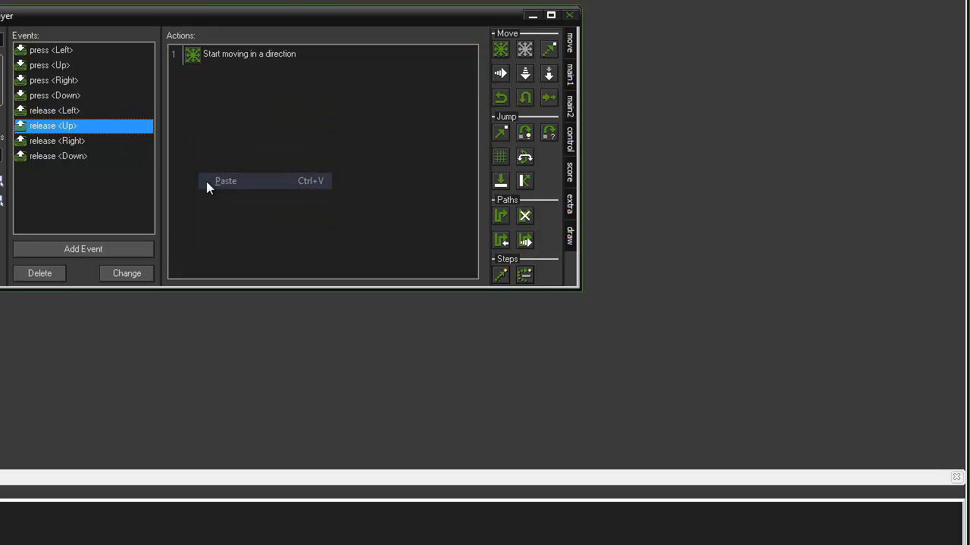
pyautogui.click(70, 141)
pyautogui.rightClick(206, 140)
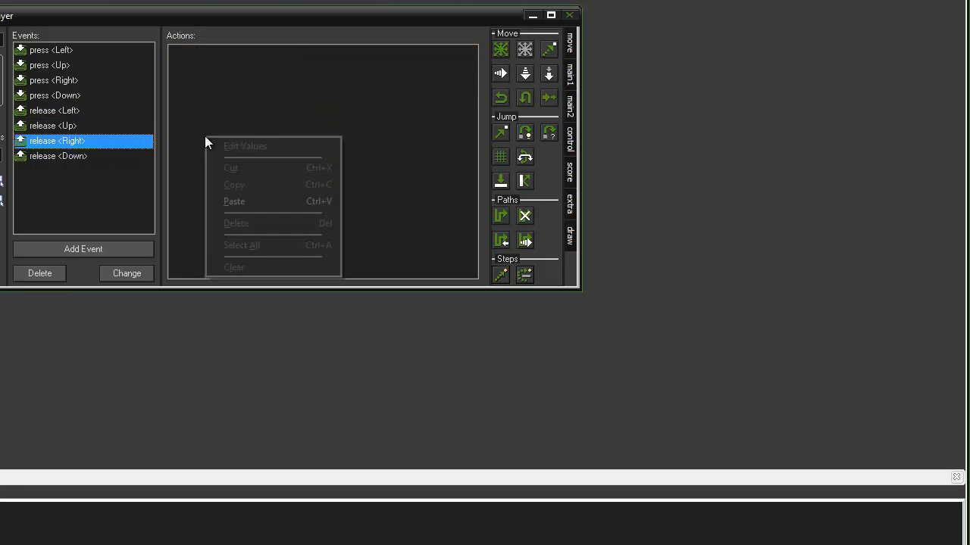
pyautogui.click(232, 200)
pyautogui.click(57, 157)
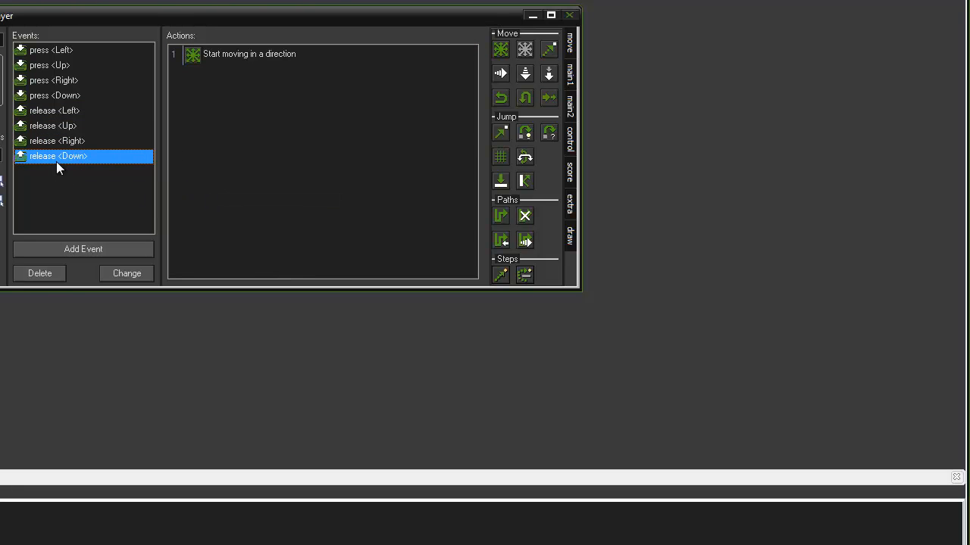
pyautogui.rightClick(200, 115)
pyautogui.click(212, 179)
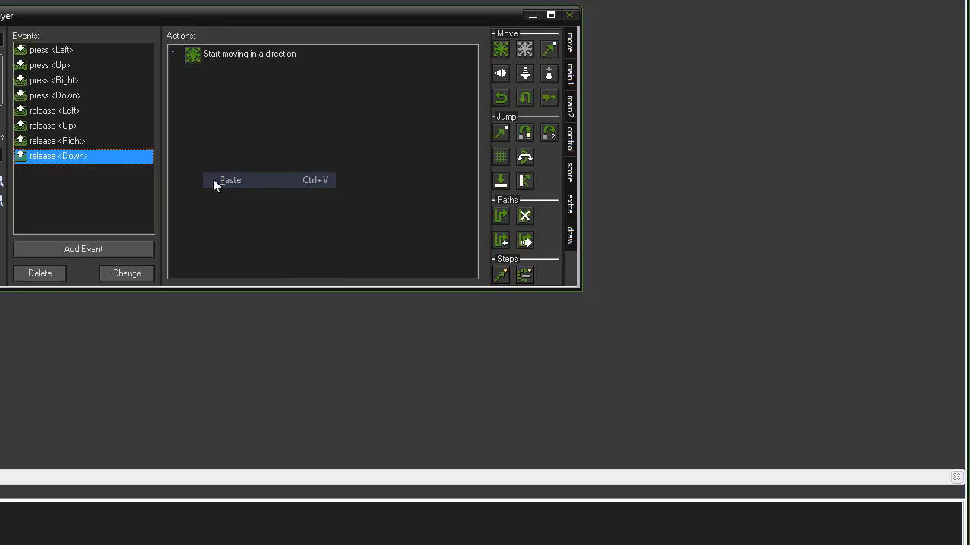
# Step: Review the actions assigned to each of obj_player's arrow-key release and press events
pyautogui.click(61, 128)
pyautogui.click(71, 112)
pyautogui.click(73, 126)
pyautogui.click(75, 142)
pyautogui.click(80, 156)
pyautogui.click(84, 126)
pyautogui.click(80, 111)
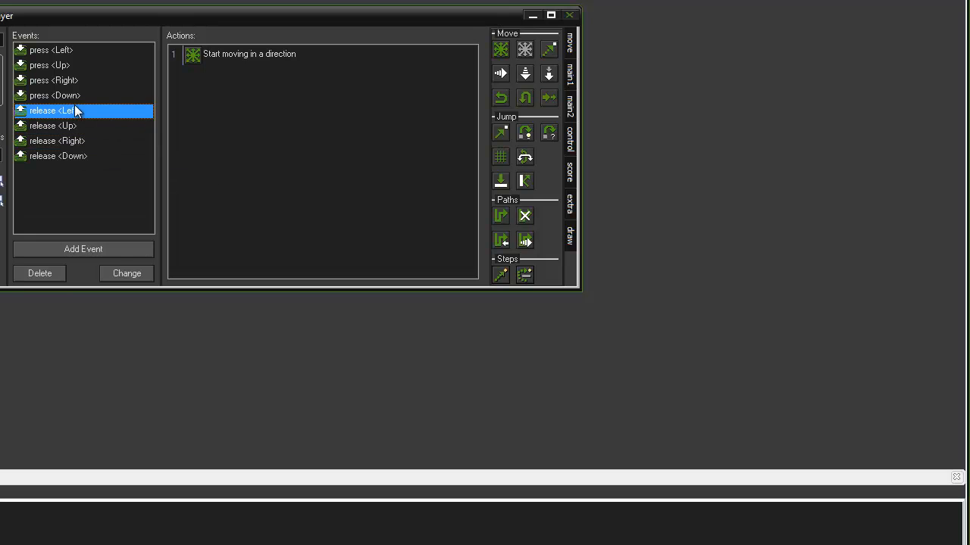
pyautogui.click(70, 95)
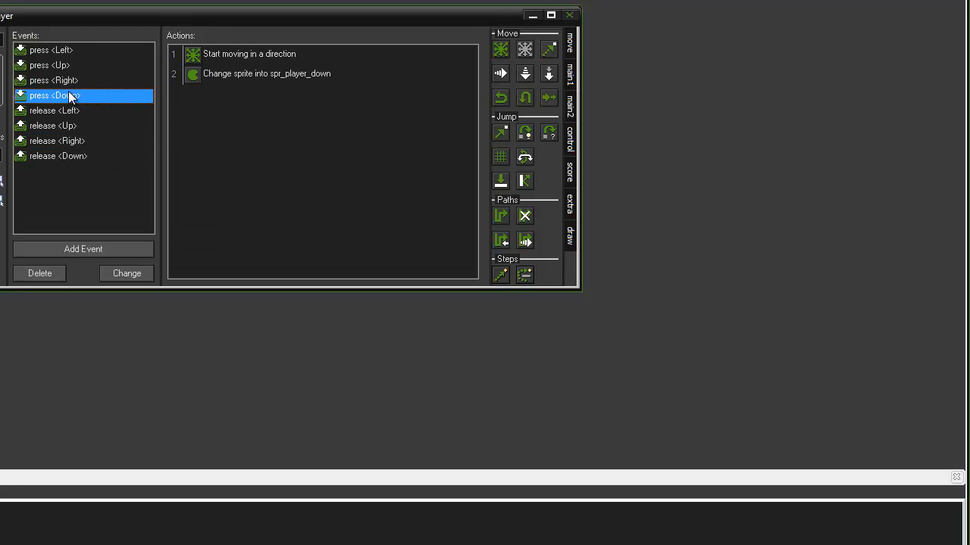
pyautogui.click(71, 82)
pyautogui.click(63, 66)
pyautogui.click(64, 52)
pyautogui.click(60, 67)
pyautogui.click(61, 80)
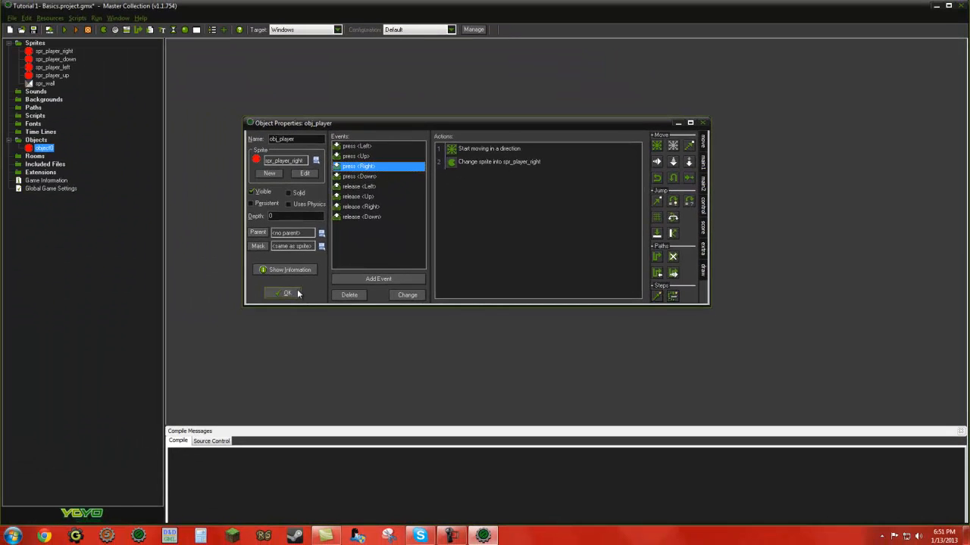
# Step: Accept the obj_player properties and create a new room
pyautogui.click(282, 293)
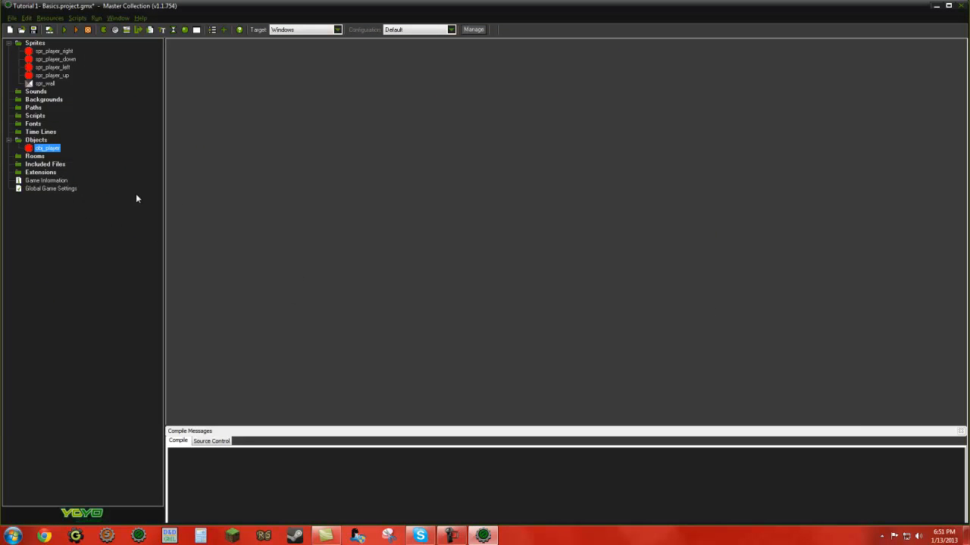
pyautogui.rightClick(32, 158)
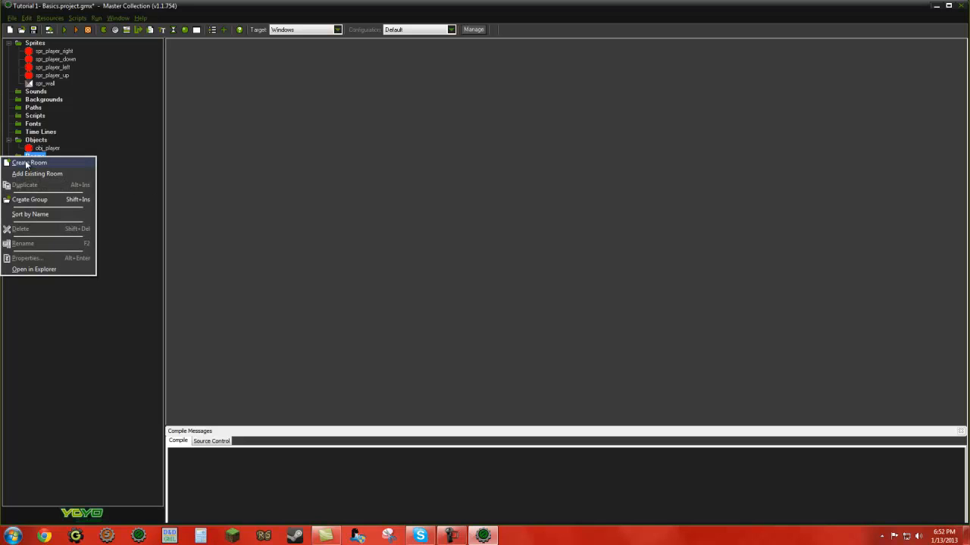
pyautogui.click(73, 147)
pyautogui.rightClick(35, 155)
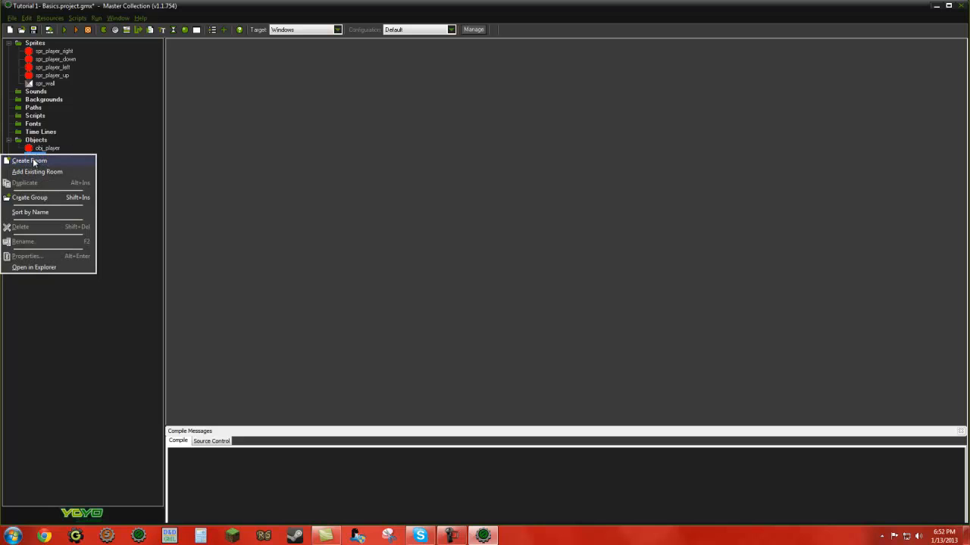
pyautogui.click(34, 162)
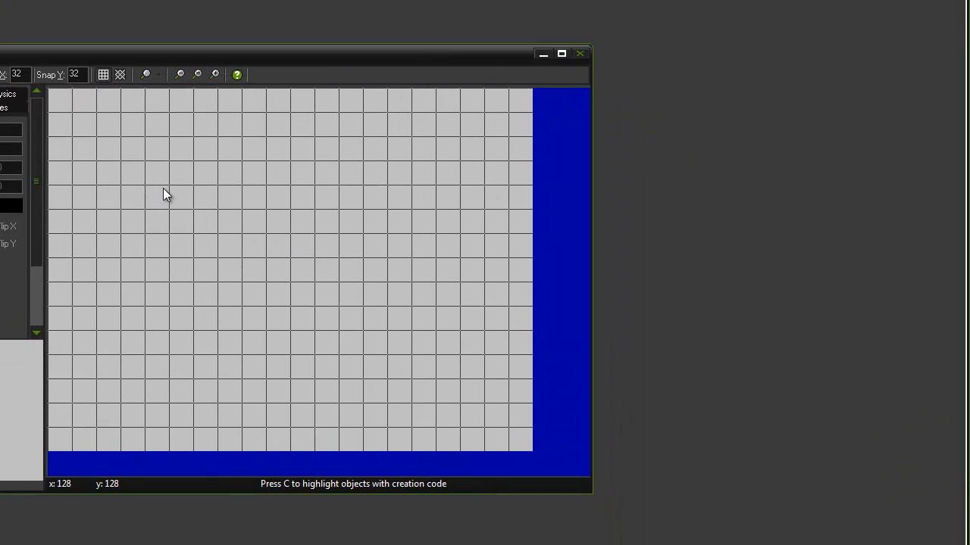
# Step: Place an obj_player instance at x 320, y 192 in the room and delete it again
pyautogui.moveTo(189, 197); pyautogui.dragTo(368, 277, button='middle')
pyautogui.scroll(-1, 331, 303)
pyautogui.scroll(-1, 331, 303)
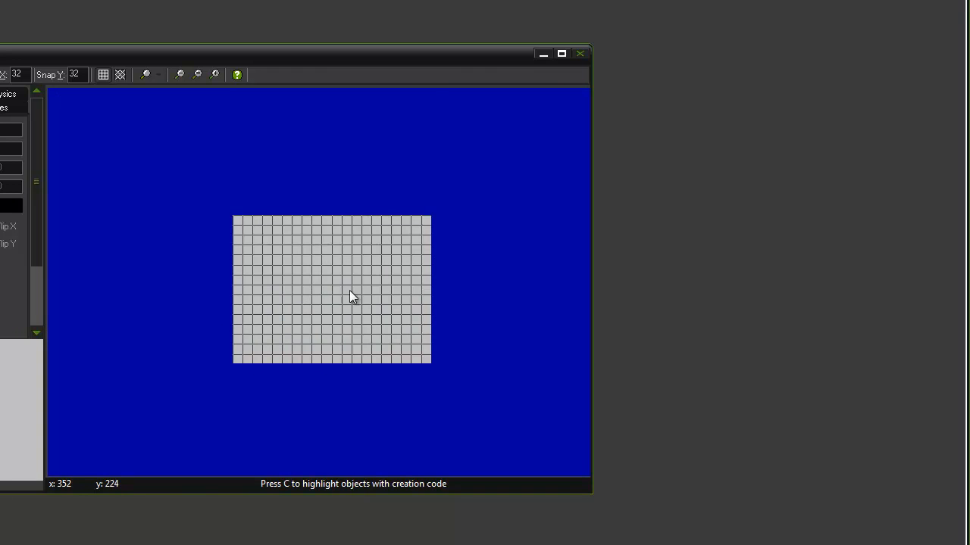
pyautogui.scroll(2, 341, 302)
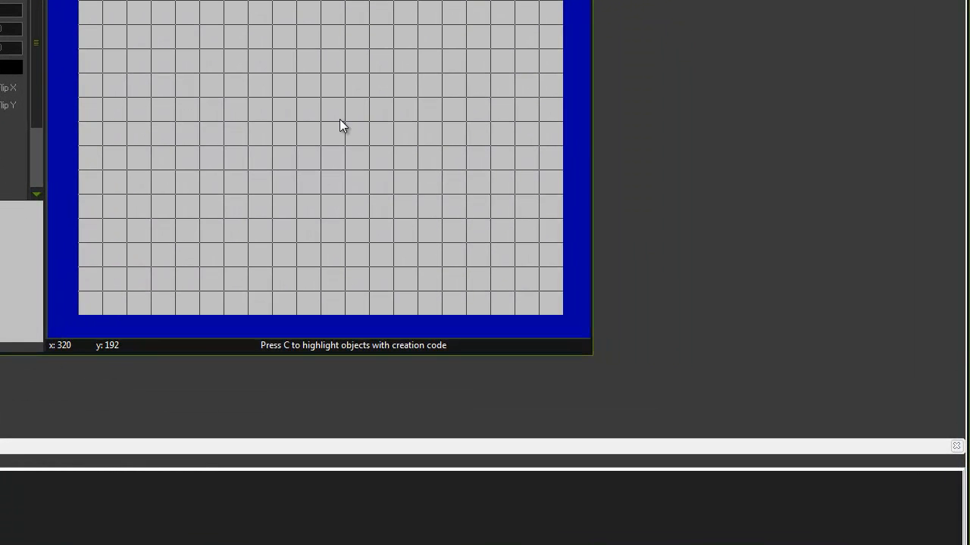
pyautogui.click(340, 125)
pyautogui.rightClick(334, 112)
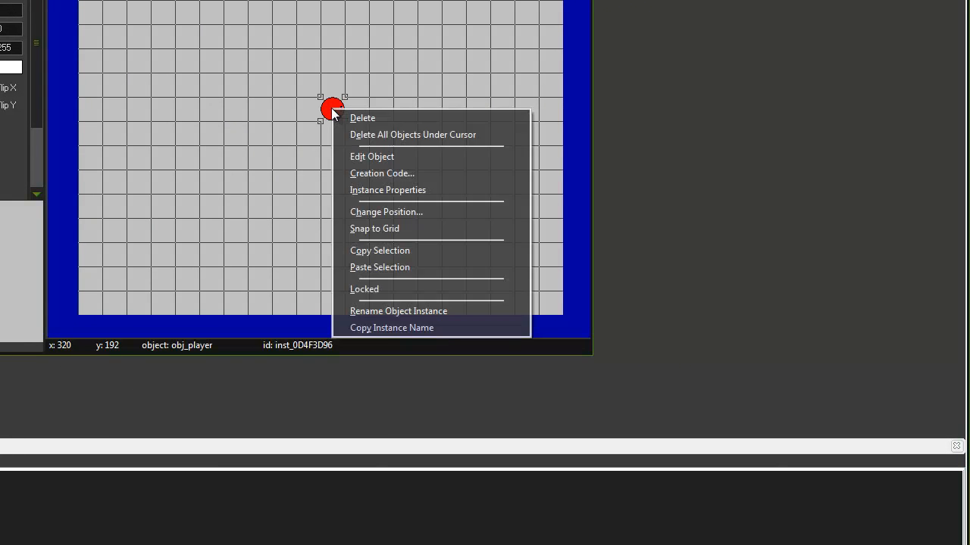
pyautogui.click(339, 118)
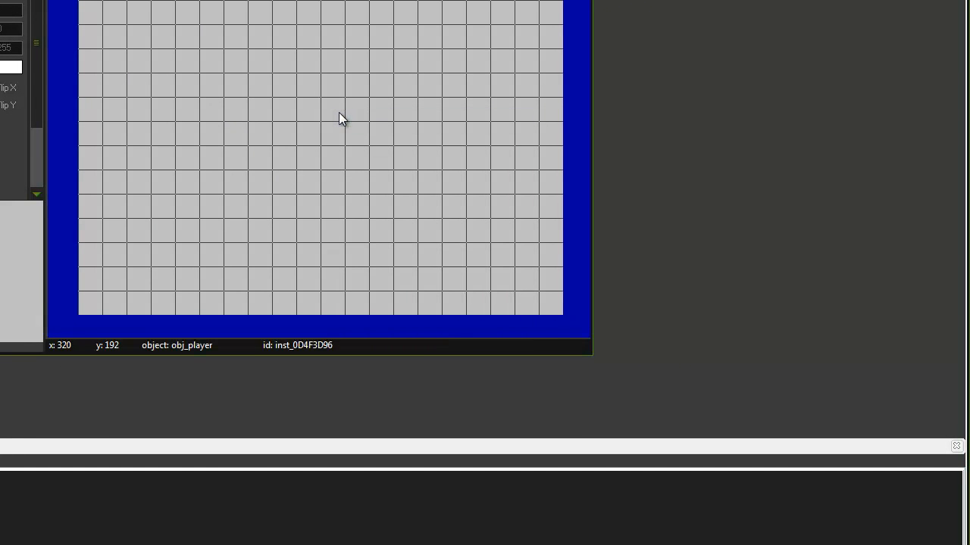
# Step: Place an obj_player instance near the centre of the room
pyautogui.moveTo(349, 120)
pyautogui.mouseDown(button='middle')
pyautogui.moveTo(331, 132)
pyautogui.moveTo(334, 116)
pyautogui.mouseUp(button='middle')
pyautogui.click(300, 110)
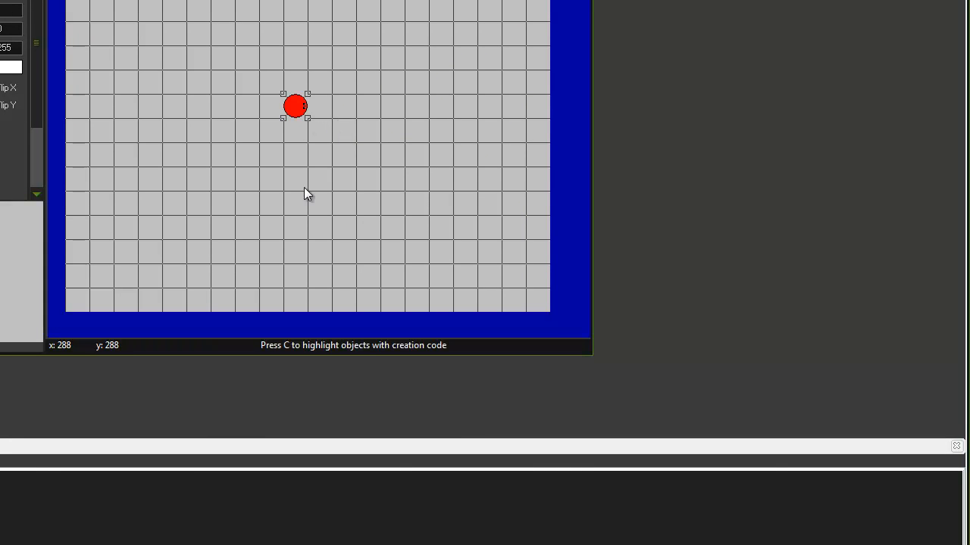
pyautogui.moveTo(338, 118)
pyautogui.mouseDown(button='middle')
pyautogui.moveTo(355, 130)
pyautogui.moveTo(346, 130)
pyautogui.mouseUp(button='middle')
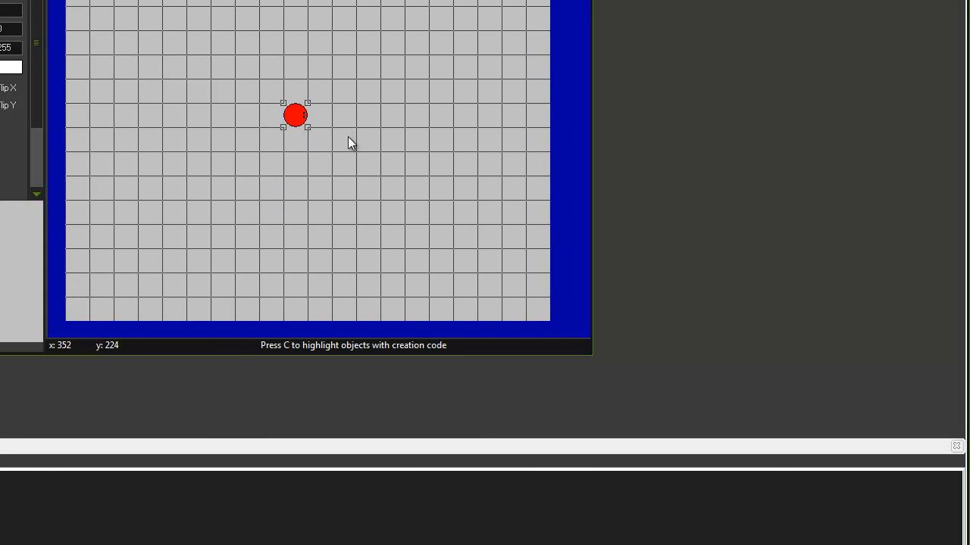
# Step: Place a second obj_player instance outside the room at x 800, y 224 and delete it again
pyautogui.moveTo(420, 125); pyautogui.dragTo(224, 59, button='middle')
pyautogui.click(485, 81)
pyautogui.rightClick(492, 76)
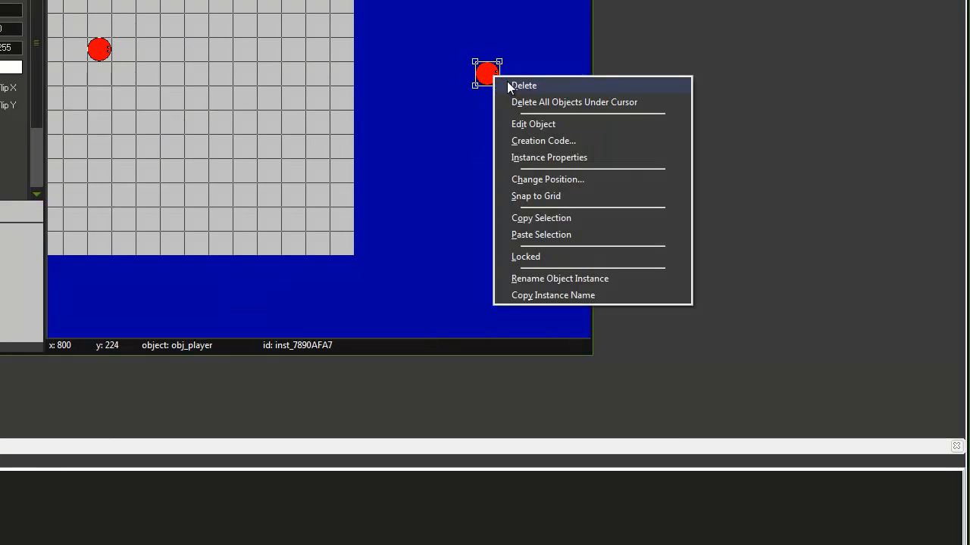
pyautogui.click(507, 81)
pyautogui.moveTo(279, 106); pyautogui.dragTo(458, 176, button='middle')
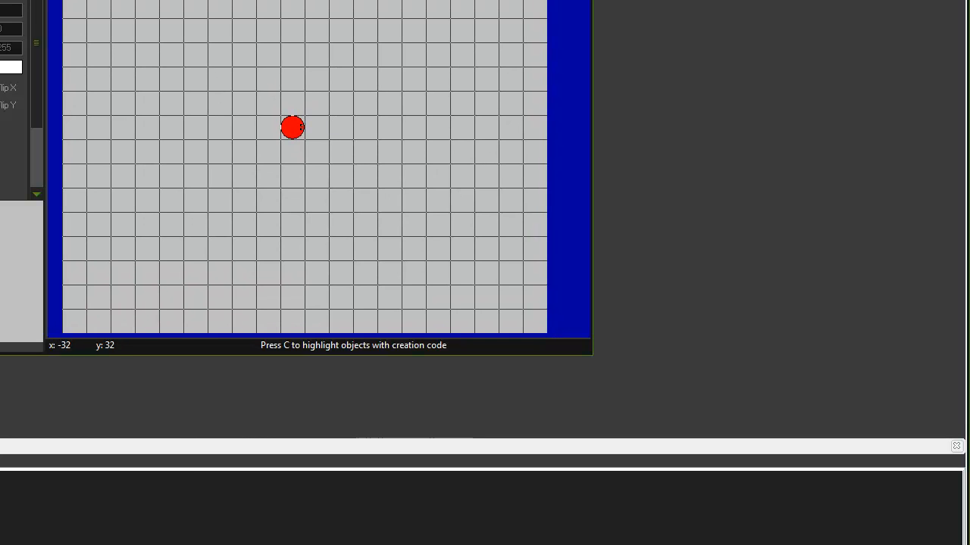
# Step: Run the game and test the player's movement and sprite changes in all four directions
pyautogui.moveTo(382, 167)
pyautogui.mouseDown(button='middle')
pyautogui.moveTo(381, 132)
pyautogui.moveTo(385, 147)
pyautogui.mouseUp(button='middle')
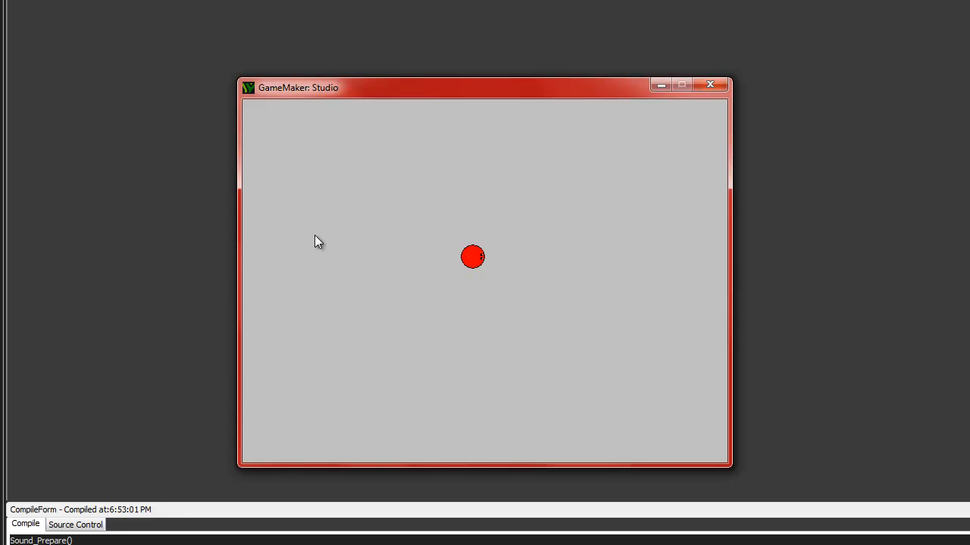
pyautogui.press('Up')
pyautogui.press('Right')
pyautogui.press('Down')
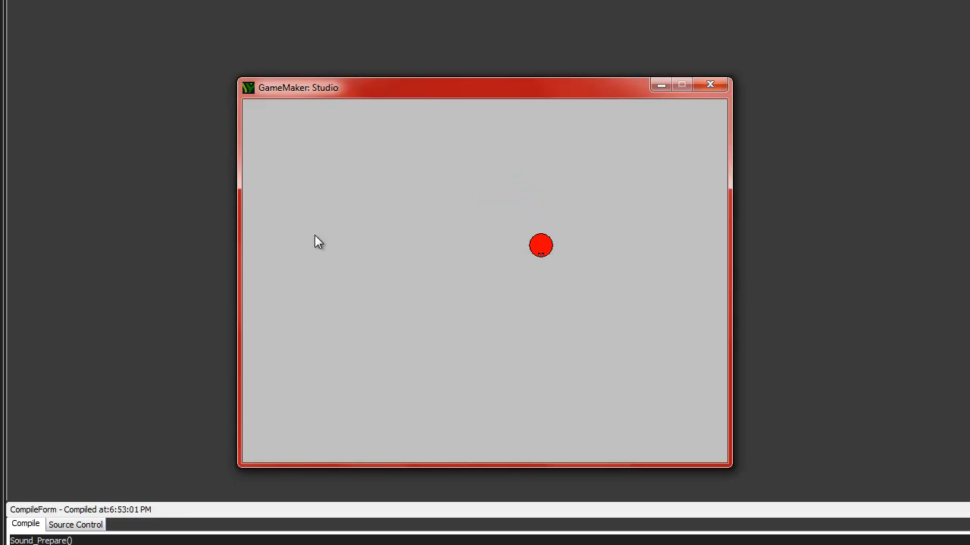
pyautogui.press('Left')
pyautogui.press('Up')
pyautogui.press('Right')
pyautogui.press('Down')
pyautogui.press('Left')
pyautogui.press('Up')
pyautogui.press('Left')
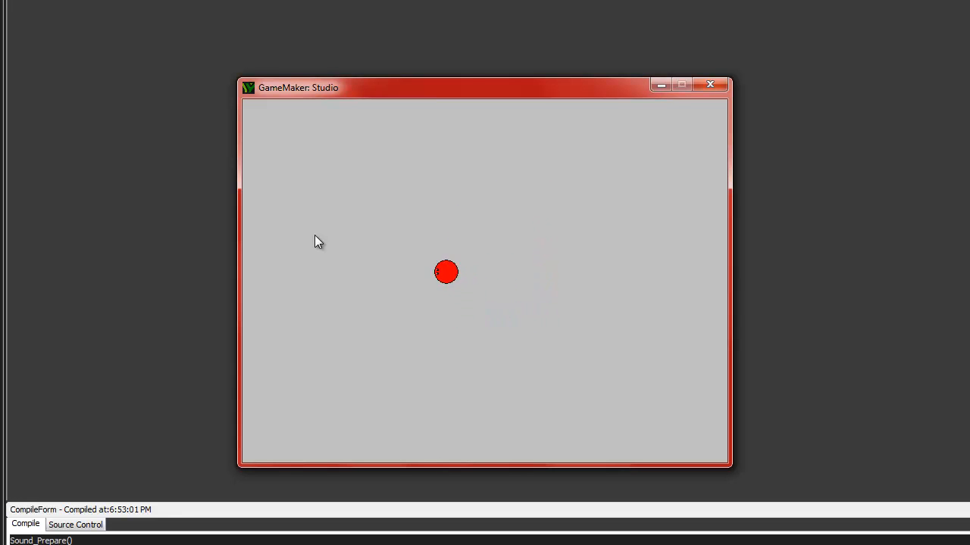
pyautogui.press('Down')
pyautogui.press('Right')
pyautogui.press('Up')
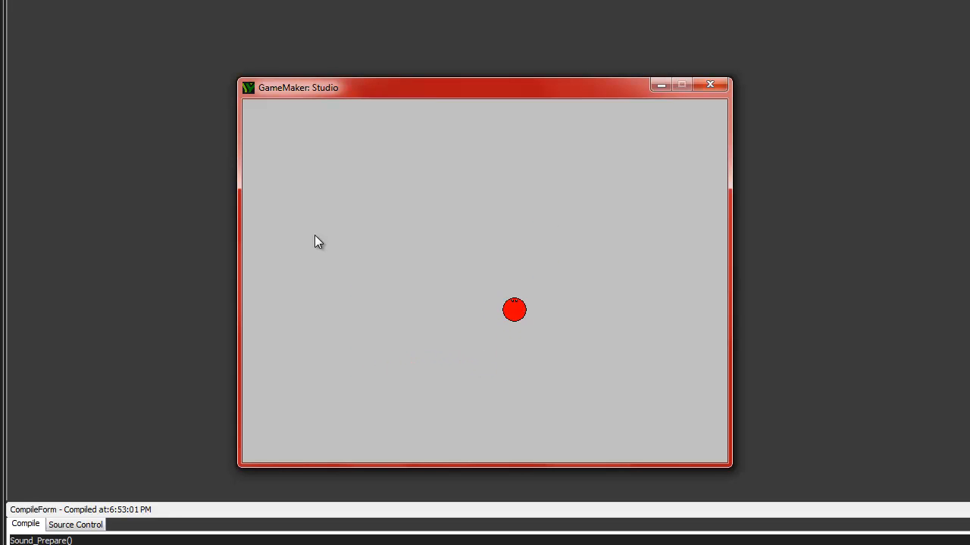
pyautogui.press('Left')
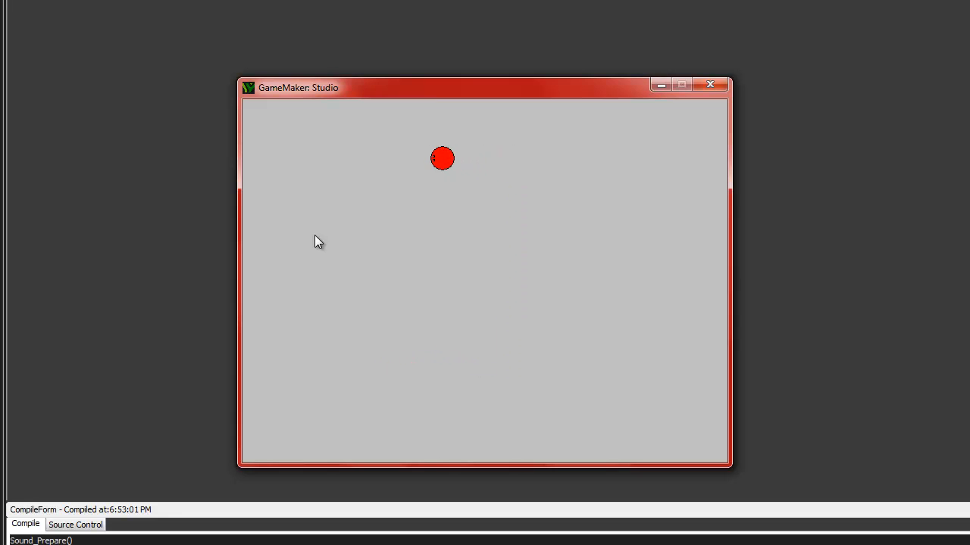
pyautogui.press('Down')
pyautogui.press('Down')
pyautogui.press('Down')
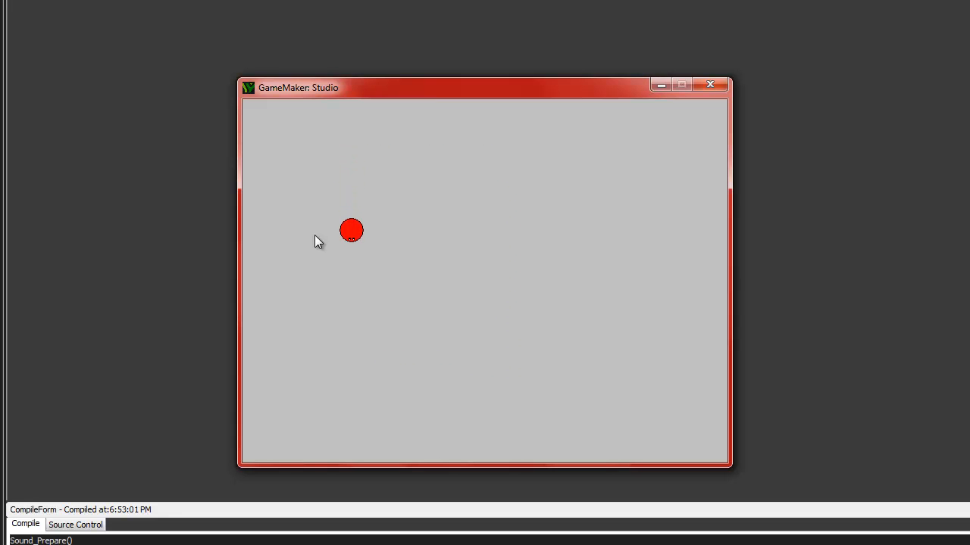
pyautogui.press('Right')
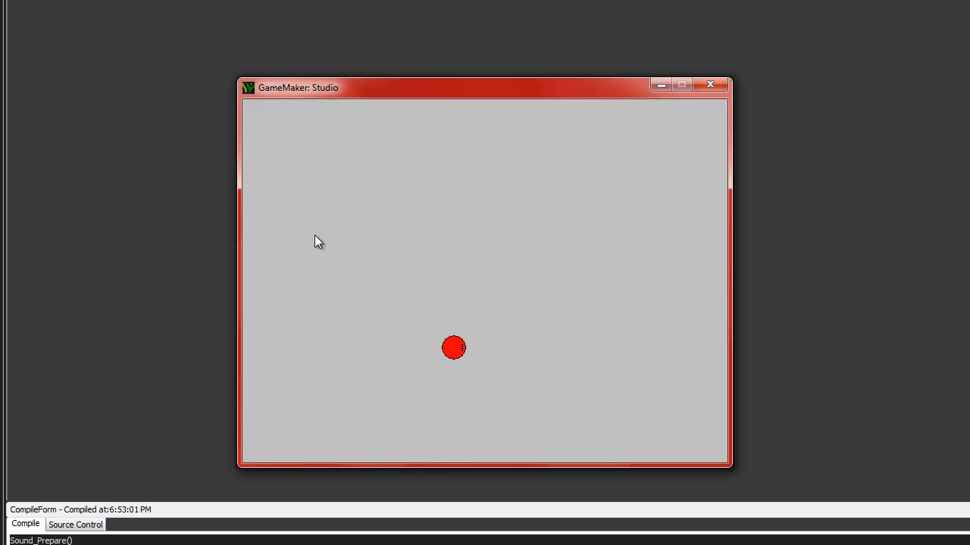
pyautogui.press('Up')
pyautogui.press('Left')
pyautogui.press('Down')
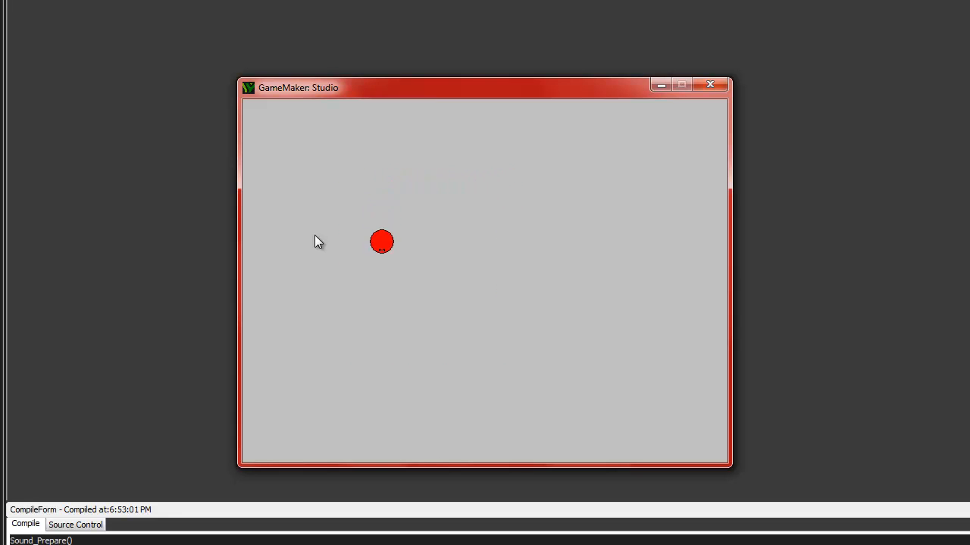
pyautogui.press('Right')
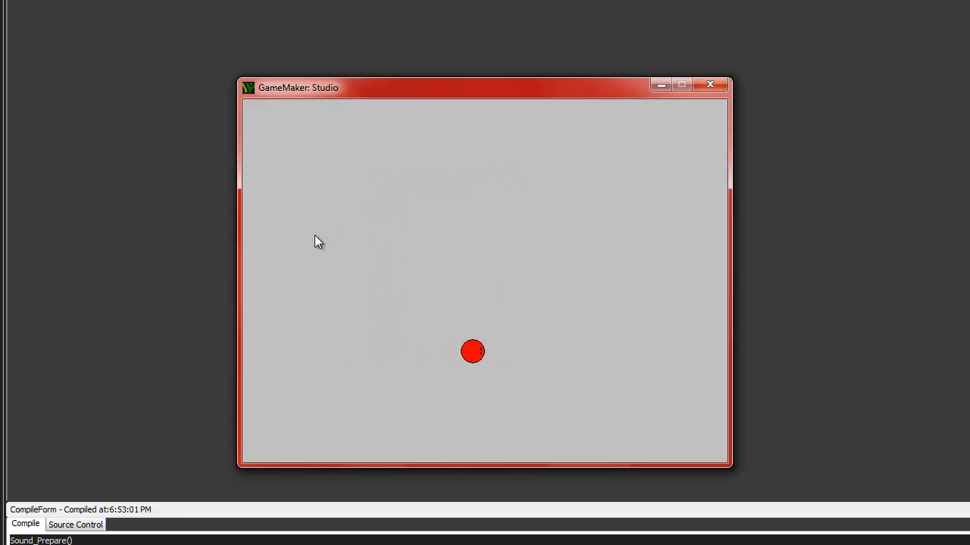
# Step: Close the test game and save the project
pyautogui.click(708, 86)
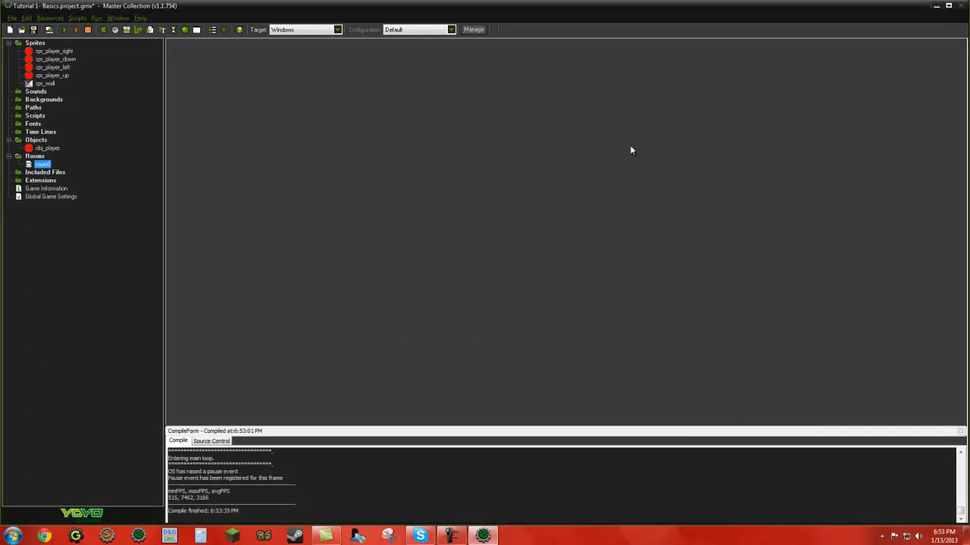
pyautogui.click(12, 17)
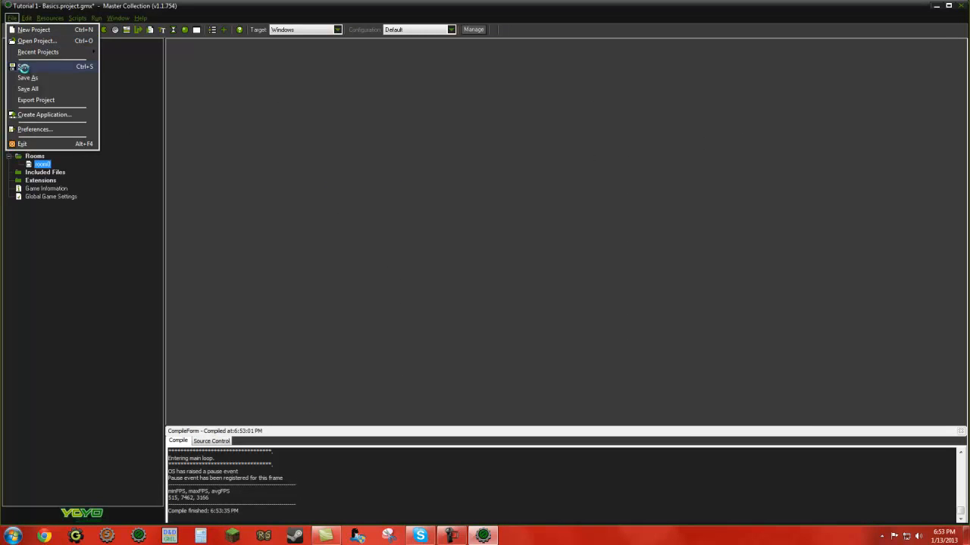
pyautogui.click(25, 67)
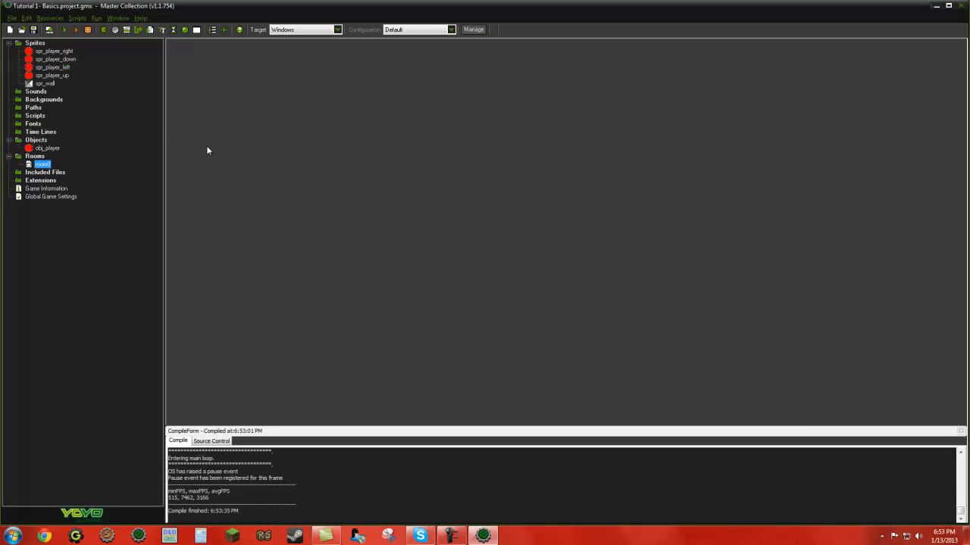
# Step: Create a new object and name it obj_wall
pyautogui.rightClick(34, 141)
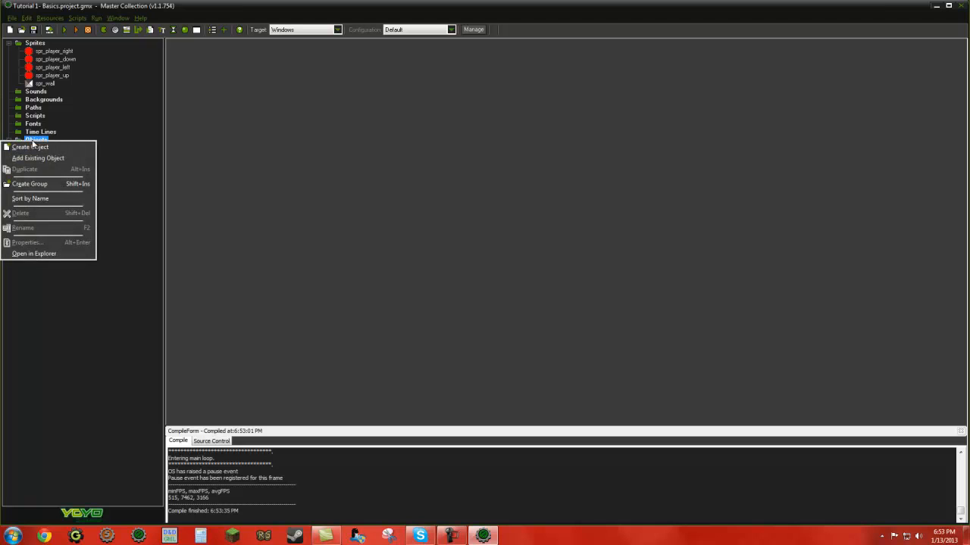
pyautogui.click(31, 147)
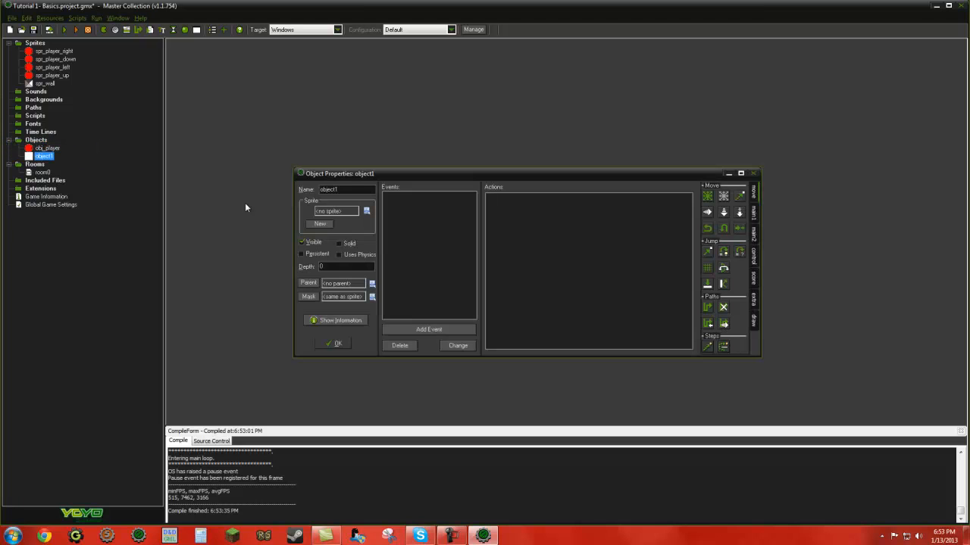
pyautogui.moveTo(338, 190); pyautogui.dragTo(306, 194)
pyautogui.write('ob')
# Step: Assign the spr_wall sprite to obj_wall, make the object solid and accept its properties
pyautogui.click(367, 212)
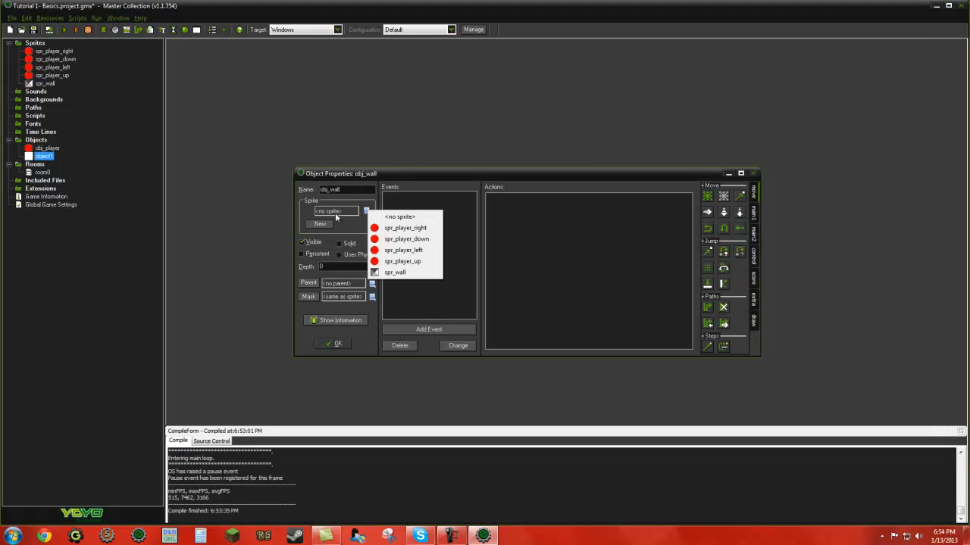
pyautogui.click(362, 212)
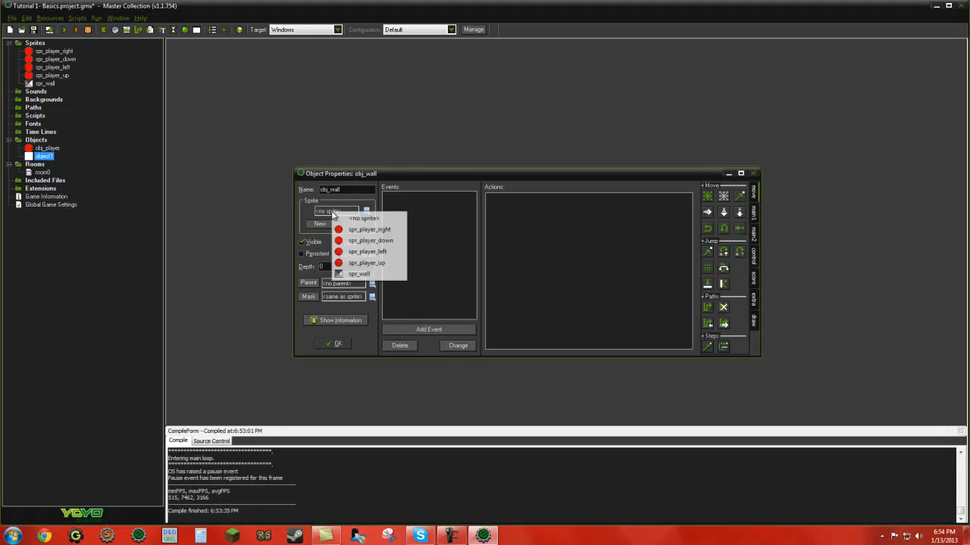
pyautogui.click(358, 275)
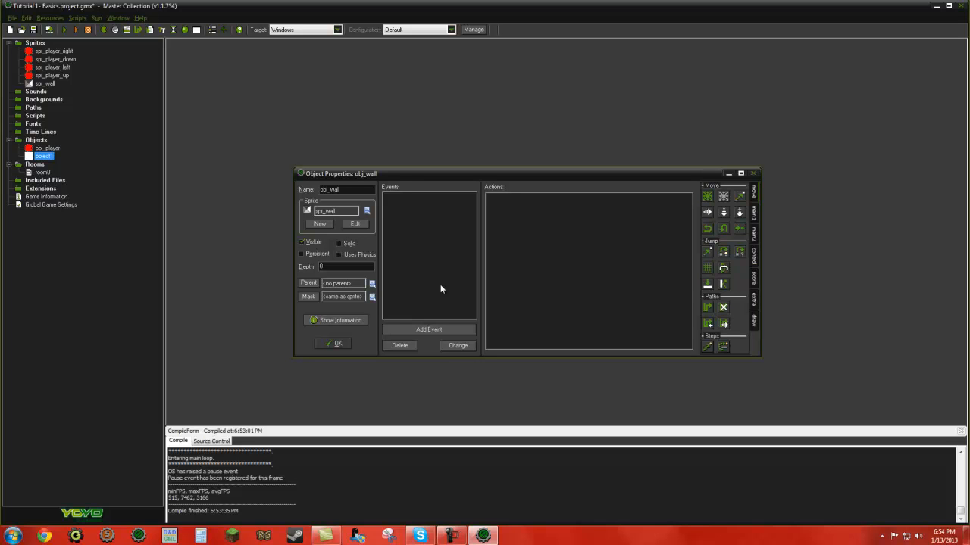
pyautogui.click(339, 243)
pyautogui.click(338, 345)
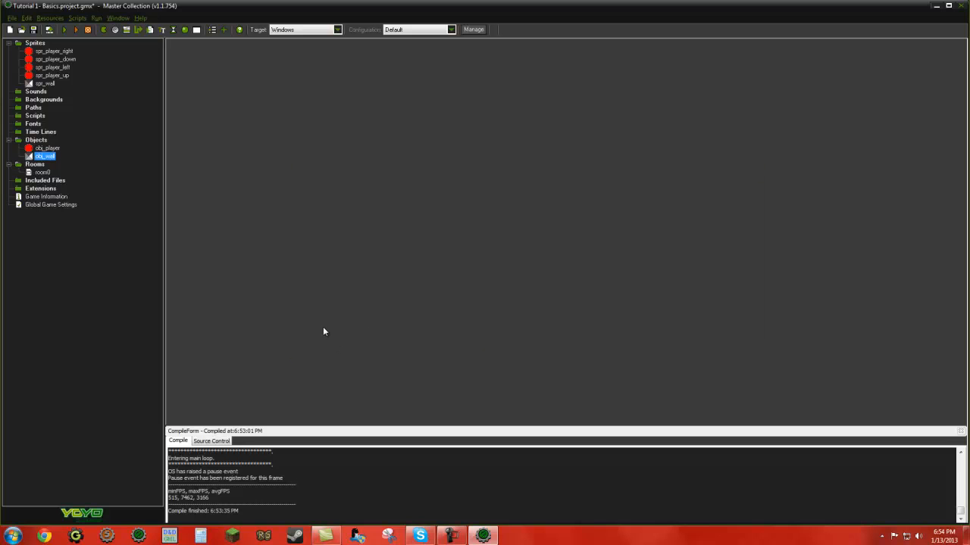
# Step: Add a collision event with obj_wall to obj_player
pyautogui.doubleClick(47, 148)
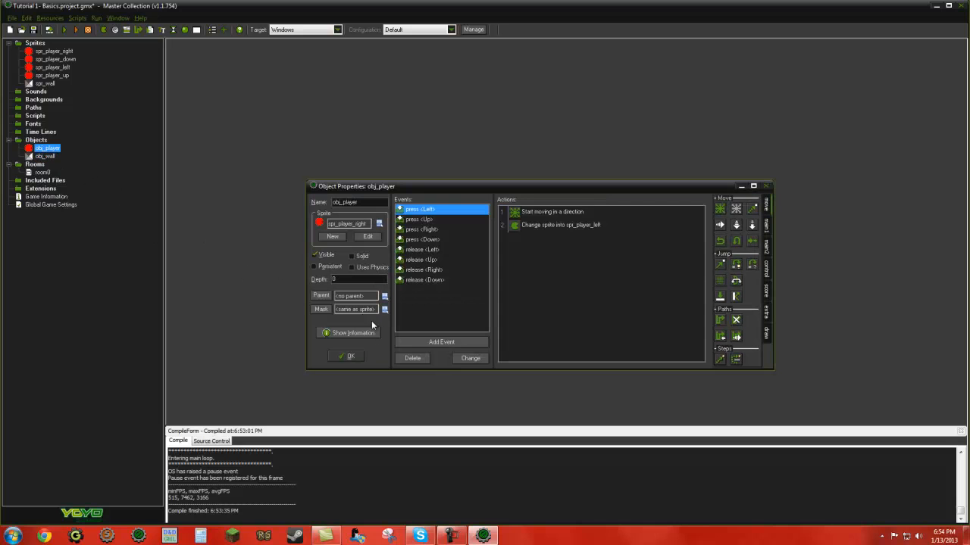
pyautogui.click(421, 346)
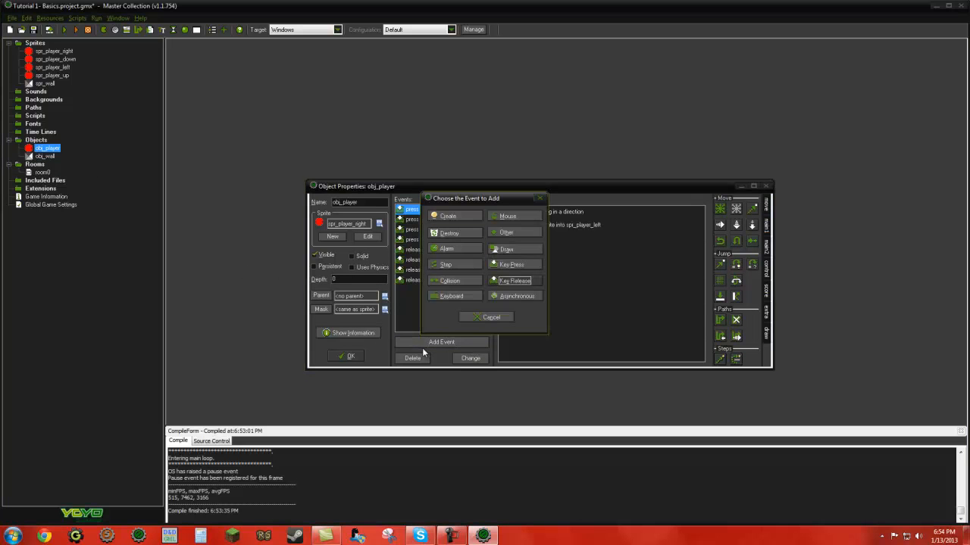
pyautogui.click(436, 283)
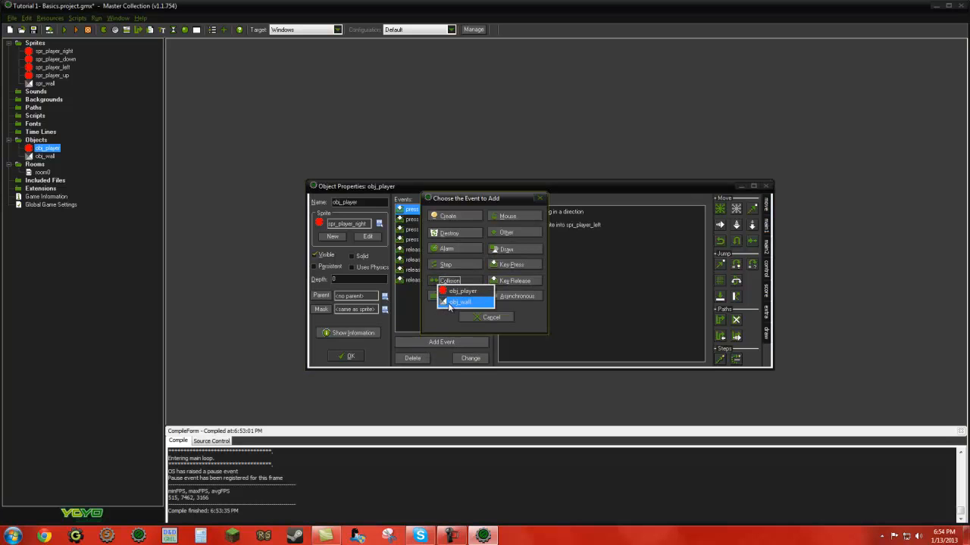
pyautogui.click(449, 302)
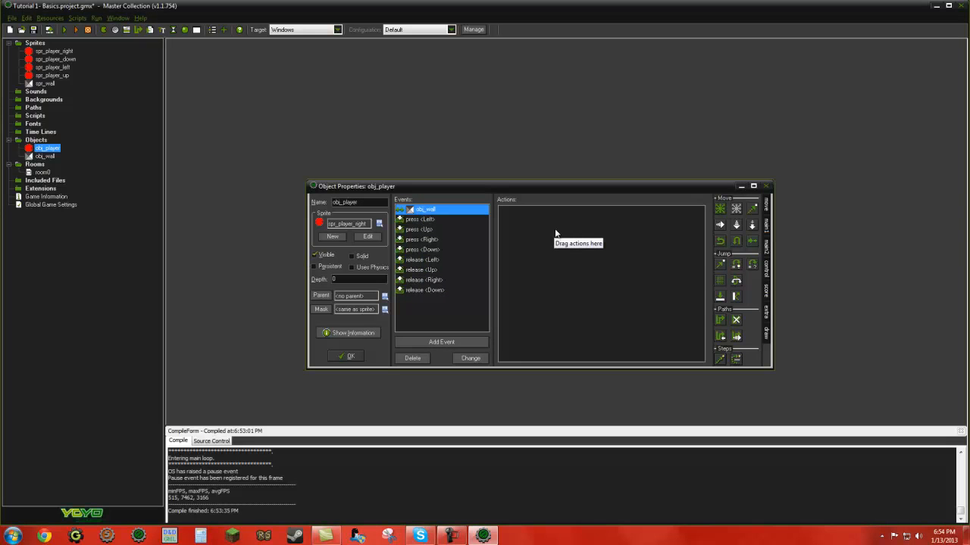
# Step: Add a Move Fixed action with the stop direction and speed 0 to the obj_wall collision event, and accept obj_player
pyautogui.moveTo(720, 210); pyautogui.dragTo(536, 224)
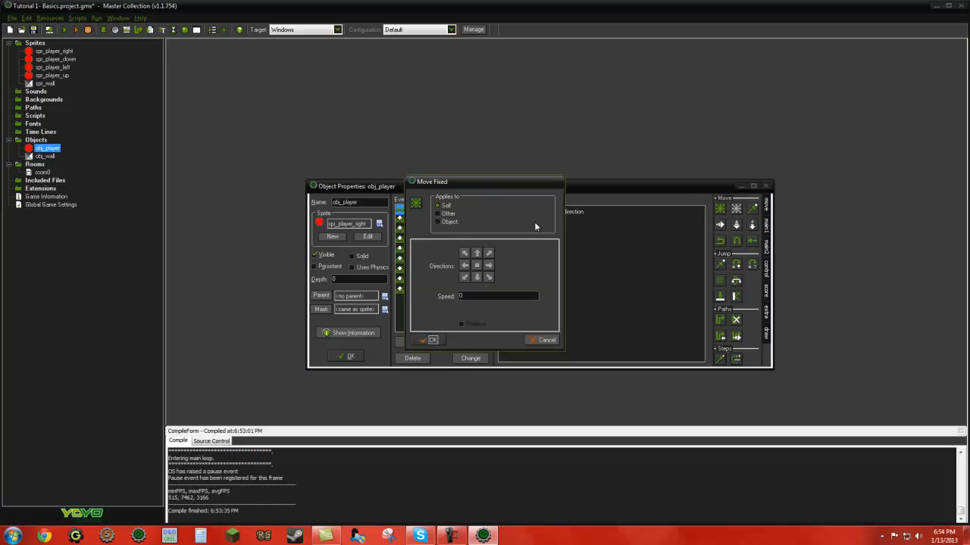
pyautogui.click(433, 340)
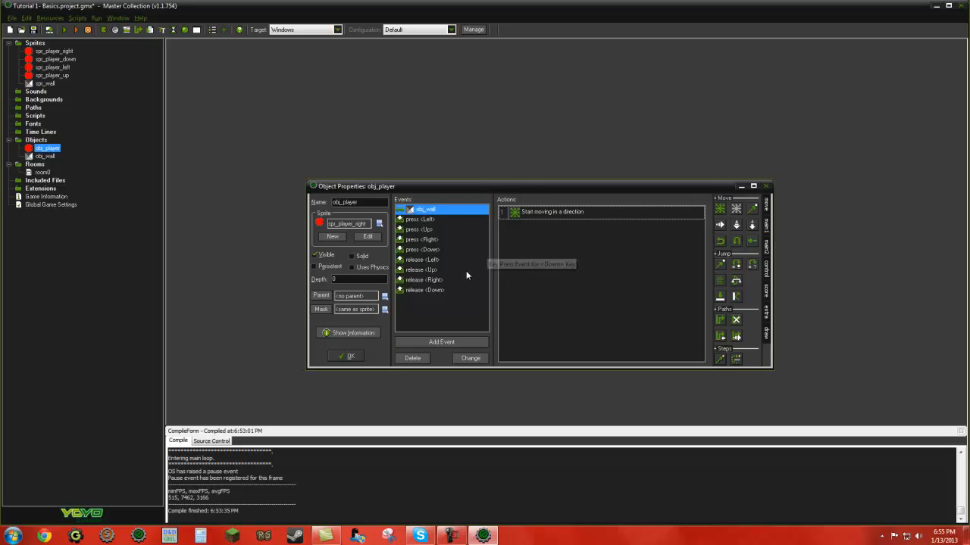
pyautogui.click(347, 357)
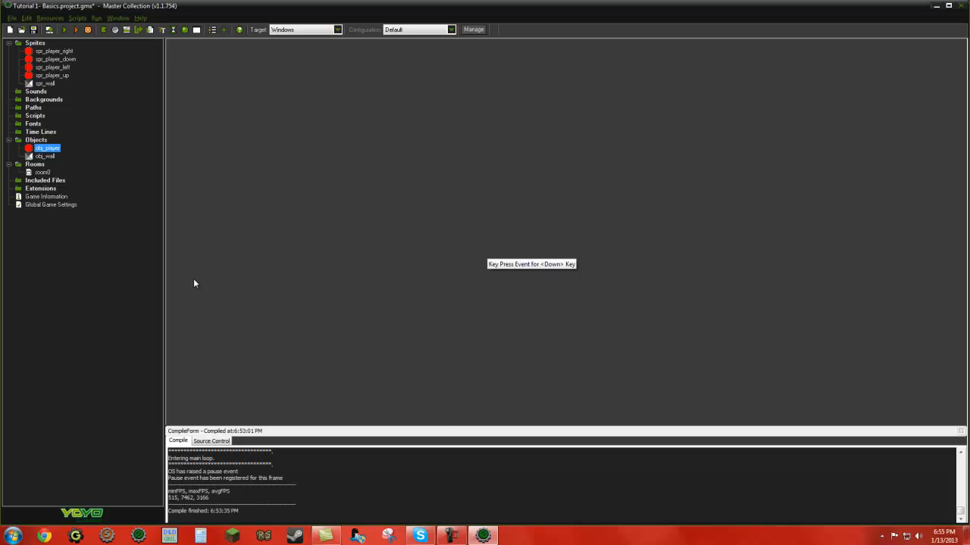
# Step: Open room0 for editing and maximise its room editor
pyautogui.doubleClick(43, 172)
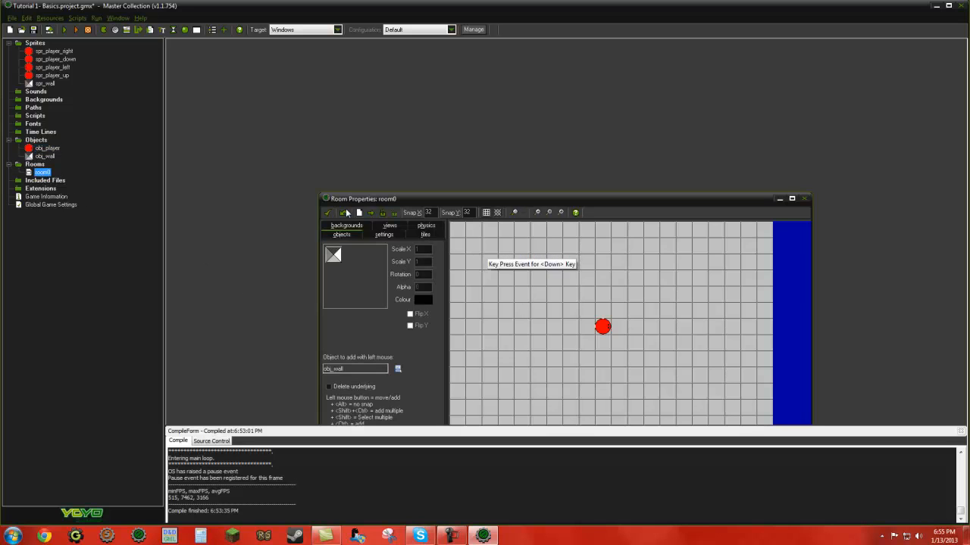
pyautogui.moveTo(582, 201); pyautogui.dragTo(502, 100)
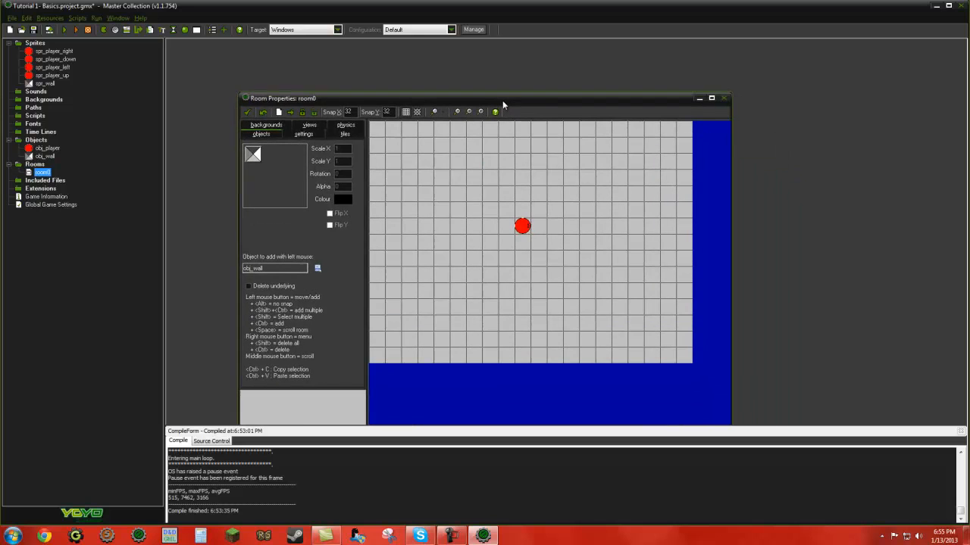
pyautogui.click(711, 97)
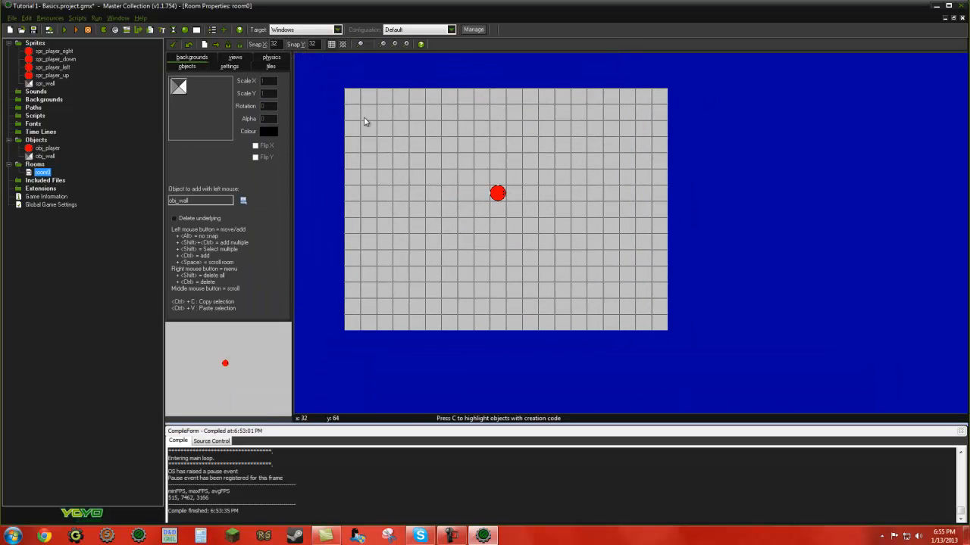
# Step: Place single obj_wall instances in the room's leftmost column and delete them again
pyautogui.moveTo(350, 97); pyautogui.dragTo(353, 143)
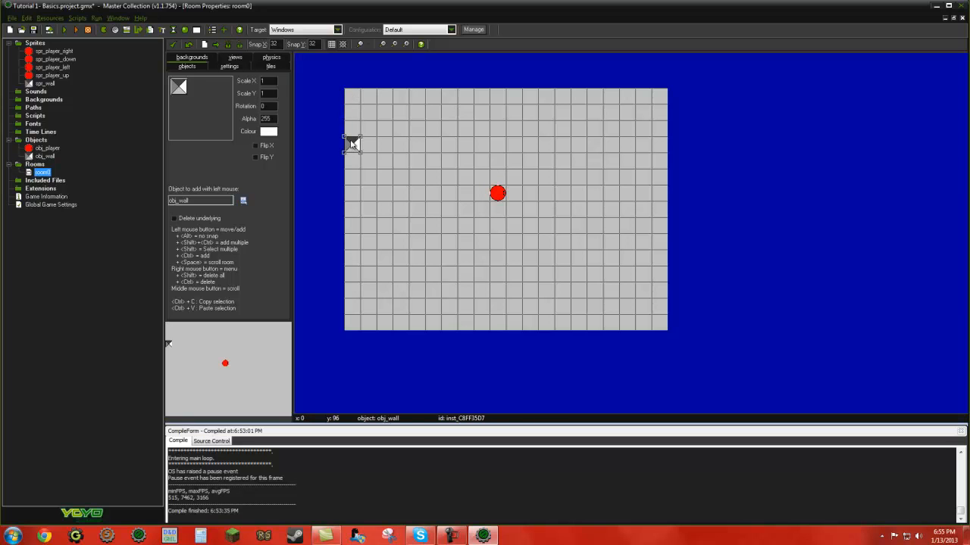
pyautogui.moveTo(348, 107); pyautogui.dragTo(350, 139)
pyautogui.rightClick(350, 139)
pyautogui.click(365, 144)
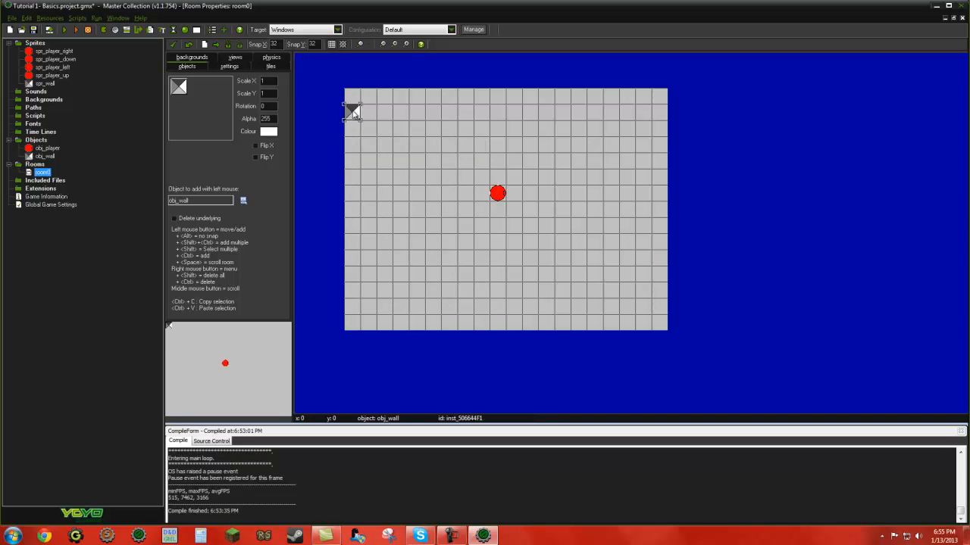
pyautogui.moveTo(352, 109); pyautogui.dragTo(361, 137)
pyautogui.rightClick(361, 137)
pyautogui.click(364, 141)
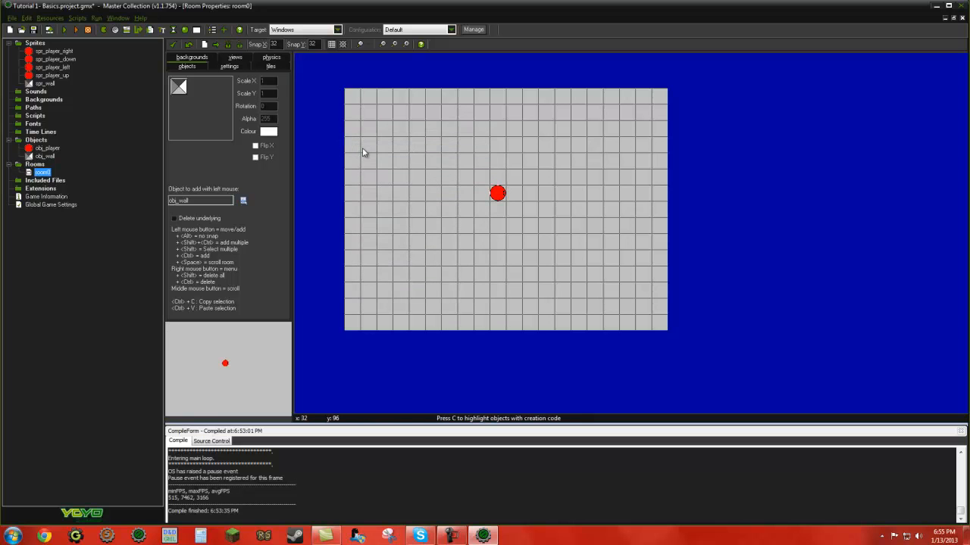
# Step: Fill the room's entire leftmost grid column with obj_wall instances
pyautogui.moveTo(356, 100); pyautogui.dragTo(353, 322)
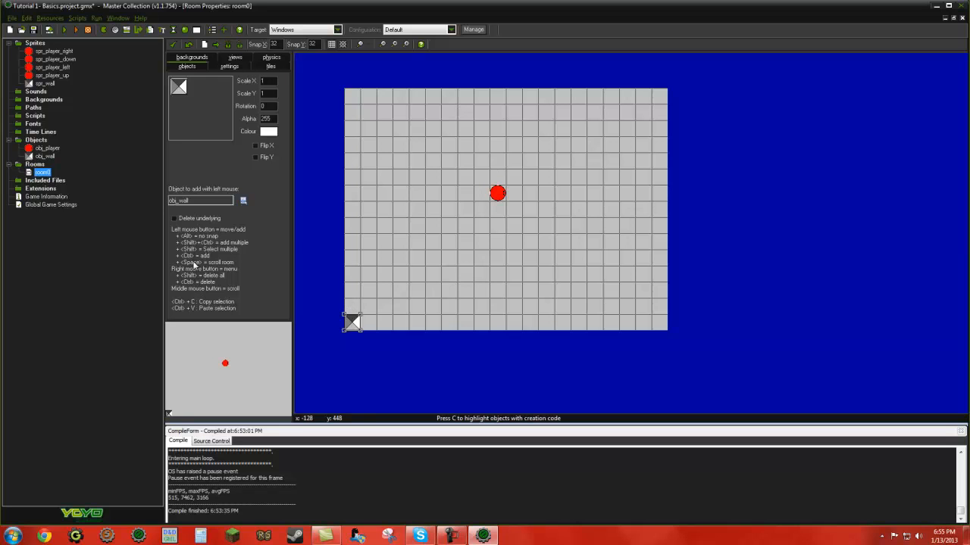
pyautogui.keyDown('ctrl'); pyautogui.keyDown('shift'); pyautogui.moveTo(353, 96); pyautogui.dragTo(350, 305); pyautogui.keyUp('shift'); pyautogui.keyUp('ctrl')
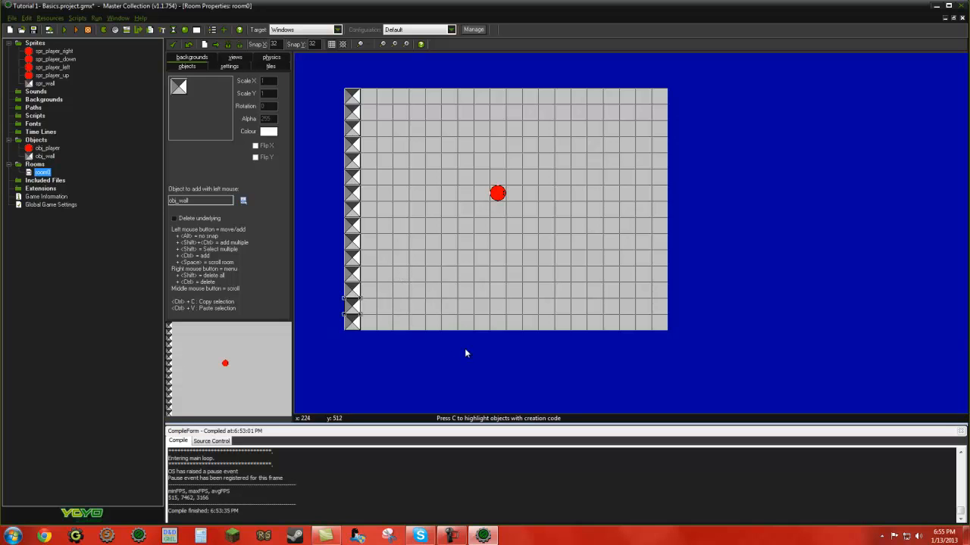
# Step: Place an obj_wall instance in the open area below the player and delete it again
pyautogui.moveTo(448, 307); pyautogui.dragTo(433, 249)
pyautogui.rightClick(434, 250)
pyautogui.click(441, 251)
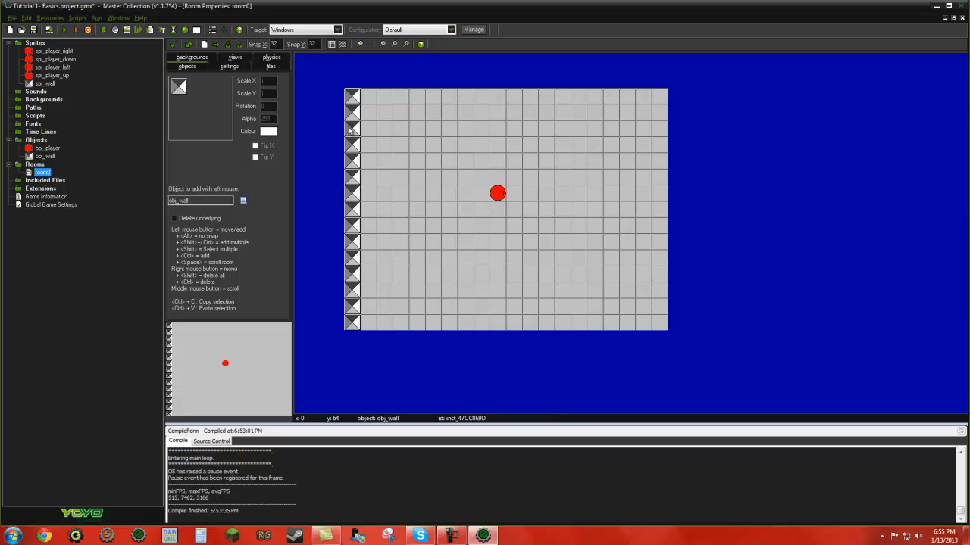
# Step: Fill the room's top, bottom and right edge cells with obj_wall instances to complete the border
pyautogui.keyDown('ctrl'); pyautogui.keyDown('shift'); pyautogui.moveTo(371, 97); pyautogui.dragTo(656, 93); pyautogui.keyUp('shift'); pyautogui.keyUp('ctrl')
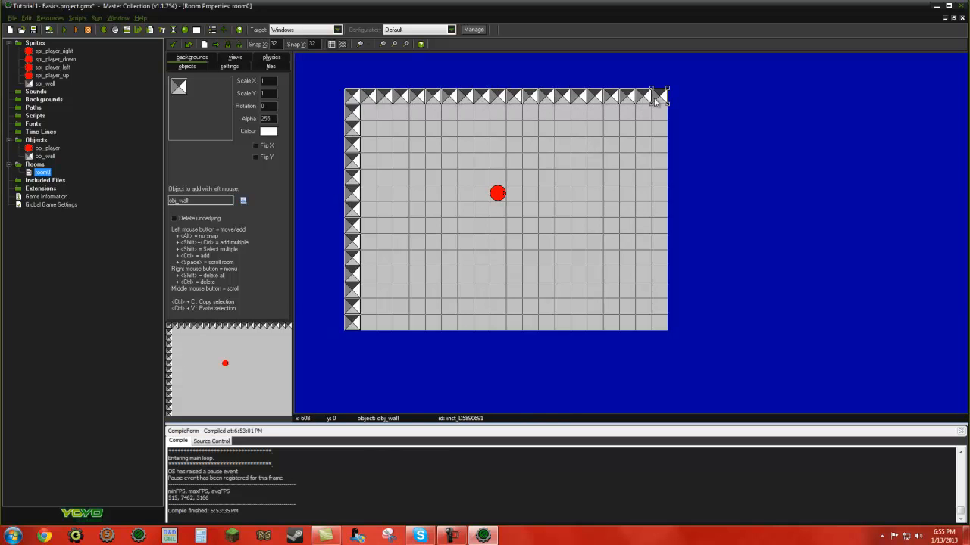
pyautogui.moveTo(368, 322)
pyautogui.keyDown('ctrl'); pyautogui.keyDown('shift'); pyautogui.mouseDown()
pyautogui.moveTo(677, 327)
pyautogui.moveTo(660, 284)
pyautogui.moveTo(659, 121)
pyautogui.mouseUp(); pyautogui.keyUp('shift'); pyautogui.keyUp('ctrl')
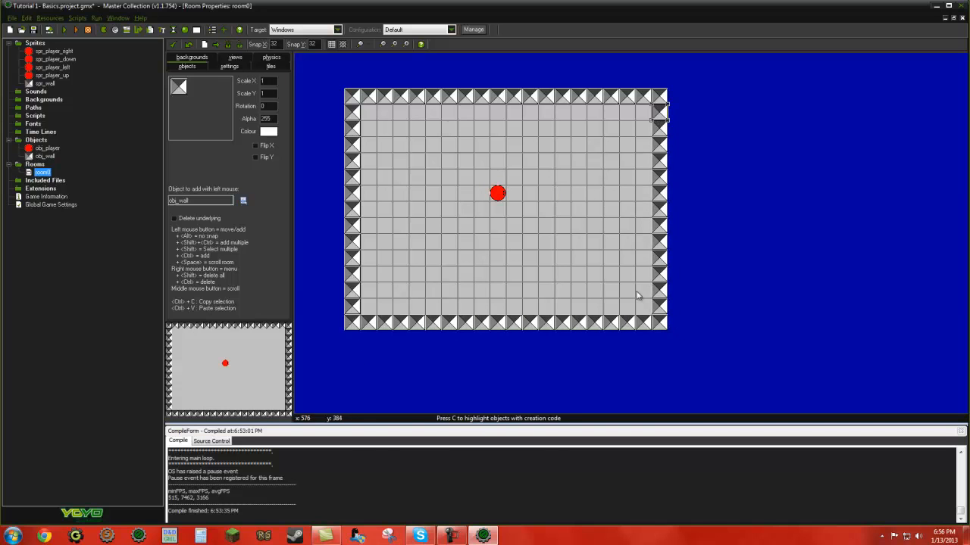
# Step: Move the player near the room's lower-left corner, add three staggered vertical obj_wall barriers across the room, and accept the room
pyautogui.moveTo(497, 194); pyautogui.dragTo(381, 300)
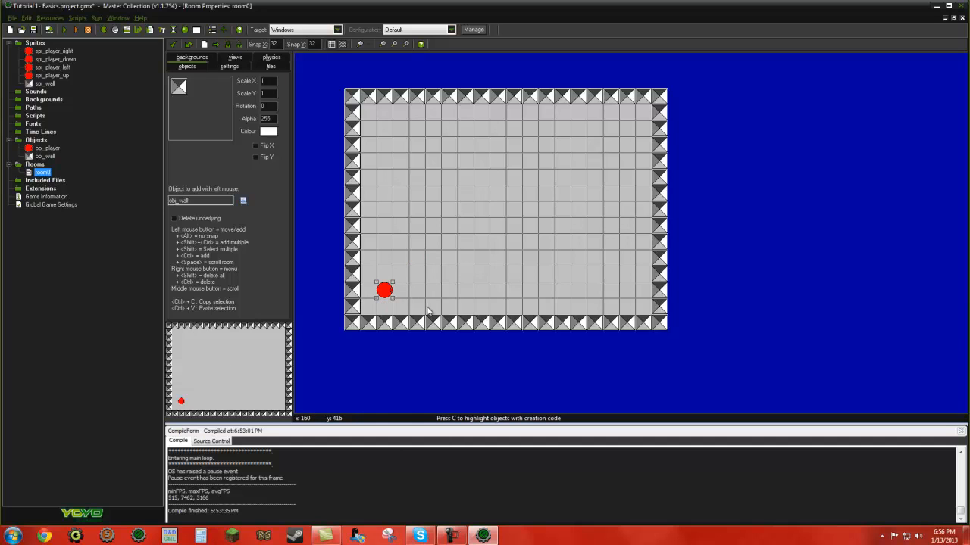
pyautogui.keyDown('ctrl'); pyautogui.keyDown('shift'); pyautogui.moveTo(430, 306); pyautogui.dragTo(432, 175); pyautogui.keyUp('shift'); pyautogui.keyUp('ctrl')
pyautogui.keyDown('ctrl'); pyautogui.keyDown('shift'); pyautogui.moveTo(497, 119); pyautogui.dragTo(499, 258); pyautogui.keyUp('shift'); pyautogui.keyUp('ctrl')
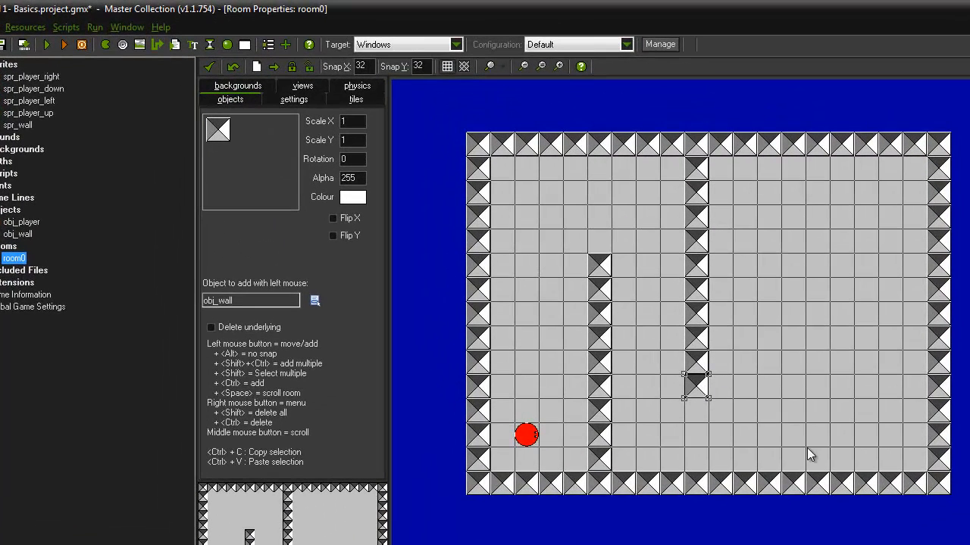
pyautogui.keyDown('ctrl'); pyautogui.keyDown('shift'); pyautogui.moveTo(807, 448); pyautogui.dragTo(818, 258); pyautogui.keyUp('shift'); pyautogui.keyUp('ctrl')
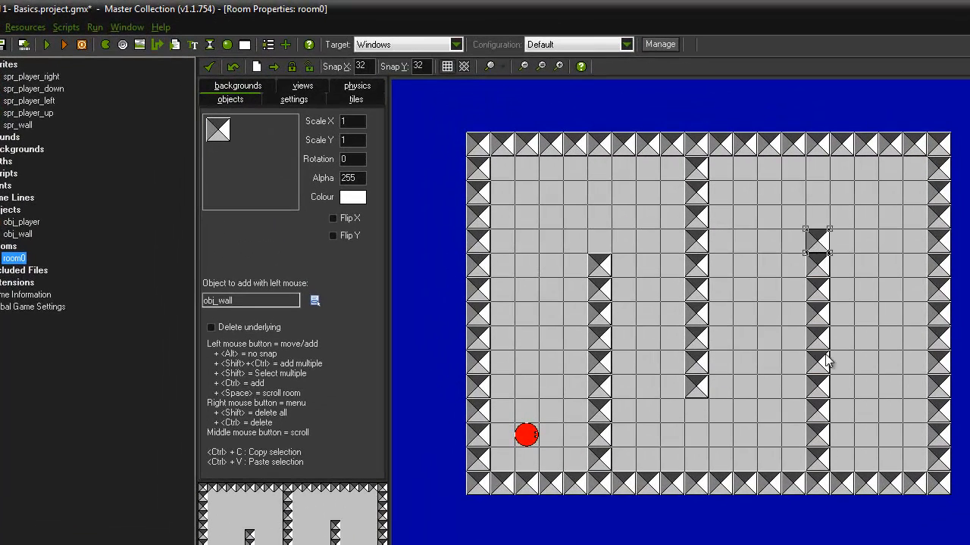
pyautogui.click(209, 69)
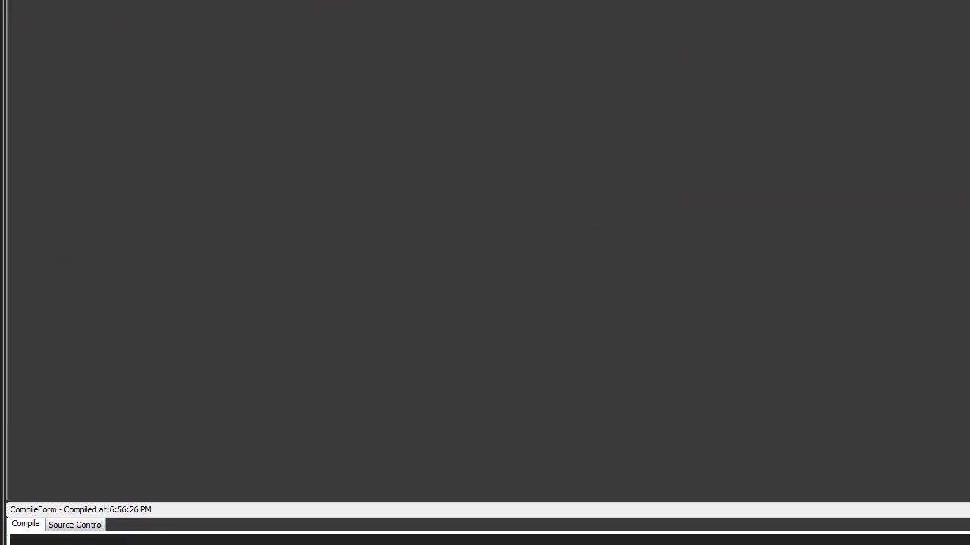
# Step: Test the game by steering the player around the three barriers to the far side of the maze, and close the game window
pyautogui.press('Right')
pyautogui.press('Left')
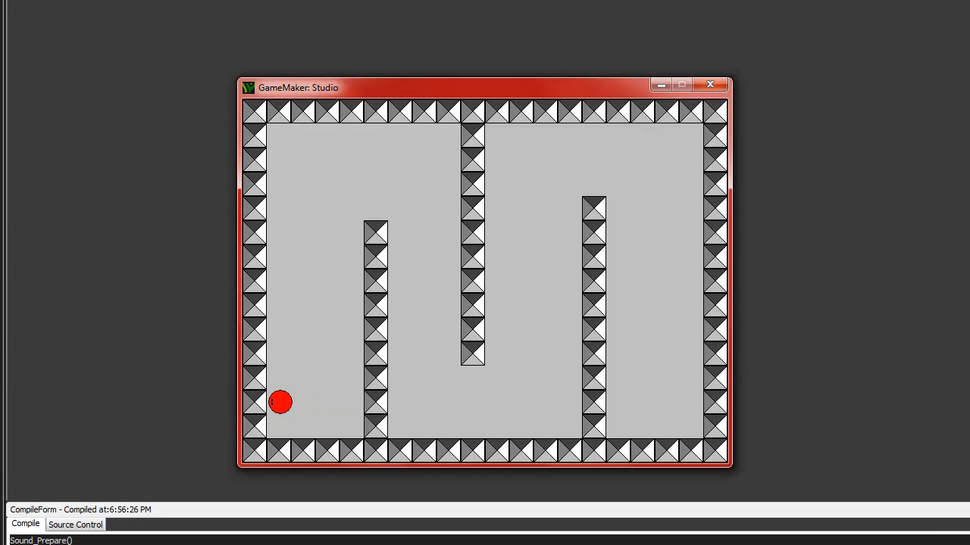
pyautogui.press('Right')
pyautogui.press('Up')
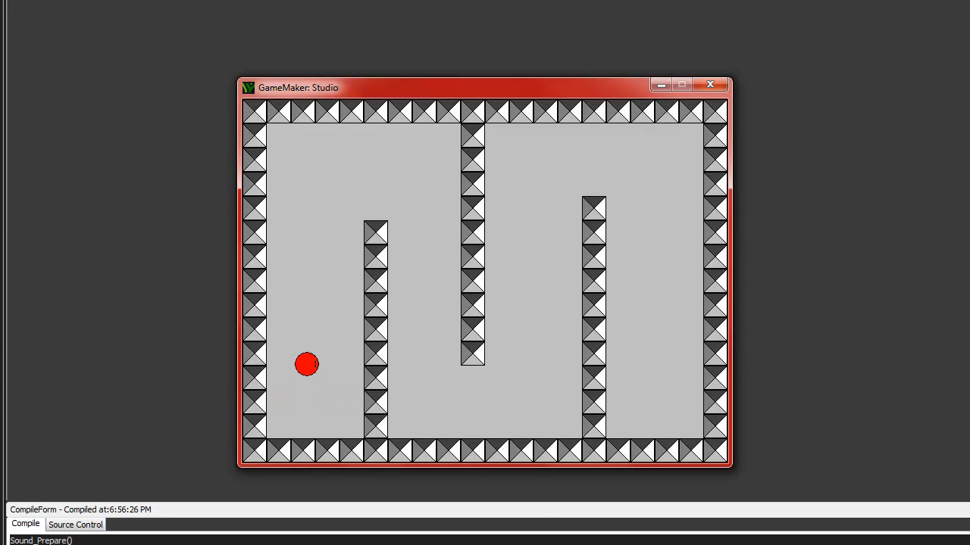
pyautogui.press('Right')
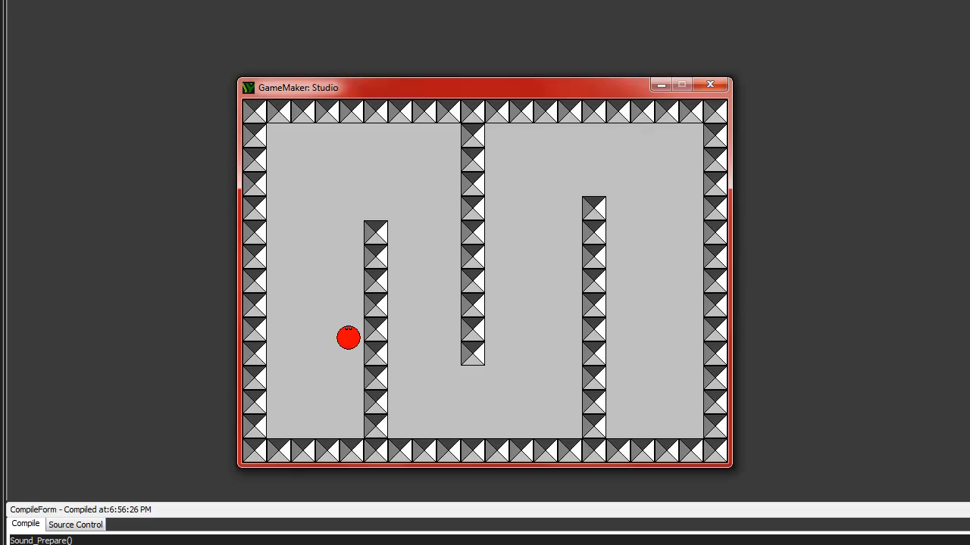
pyautogui.press('Left')
pyautogui.press('Up')
pyautogui.press('Left')
pyautogui.press('Up')
pyautogui.press('Right')
pyautogui.press('Down')
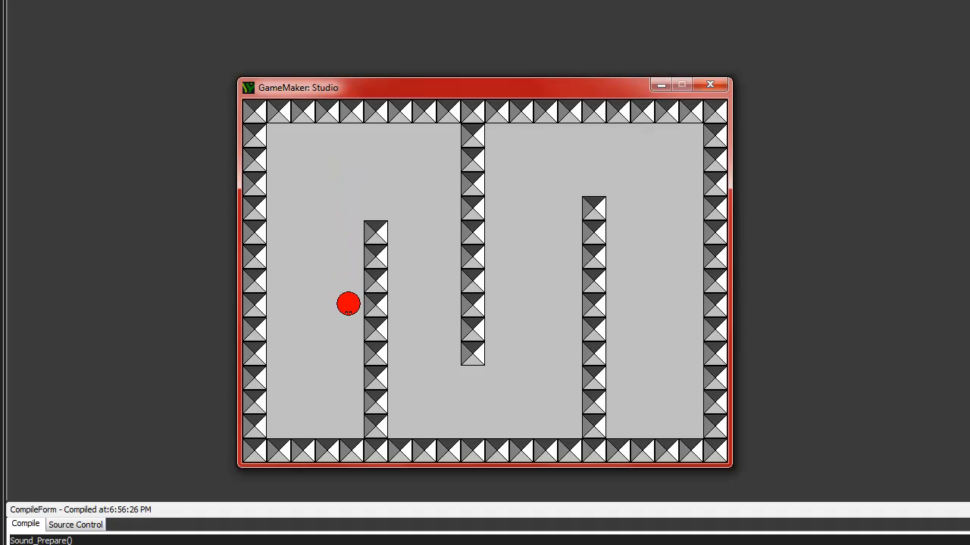
pyautogui.press('Up')
pyautogui.press('Left')
pyautogui.press('Up')
pyautogui.press('Right')
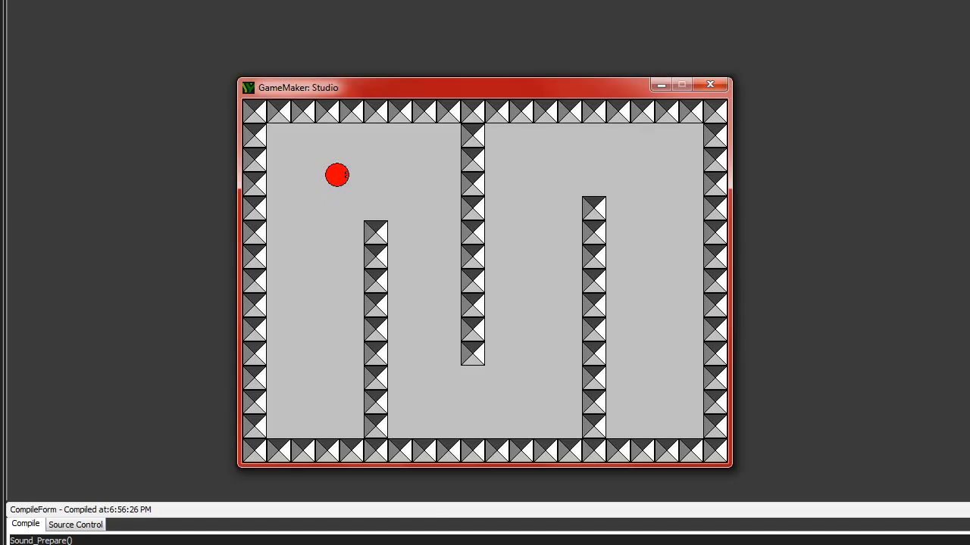
pyautogui.press('Down')
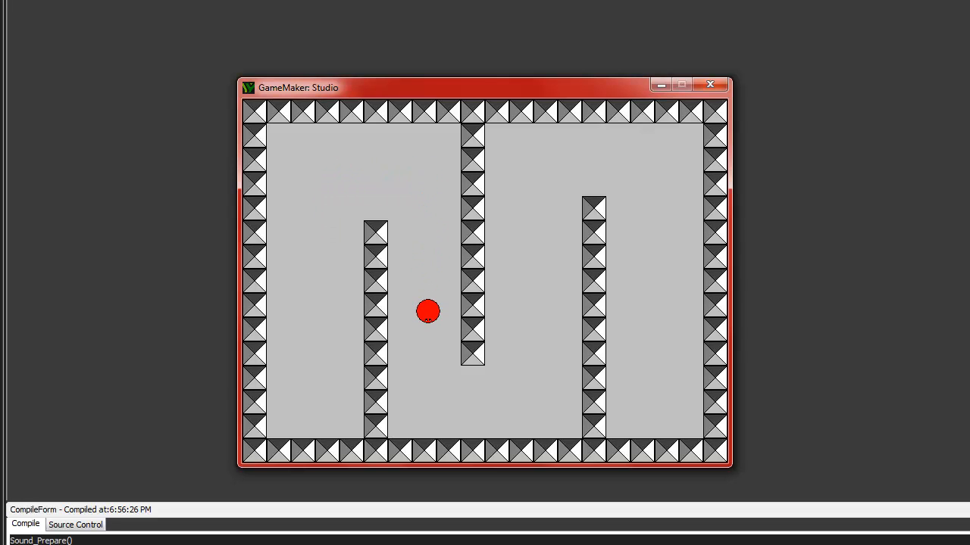
pyautogui.press('Right')
pyautogui.press('Up')
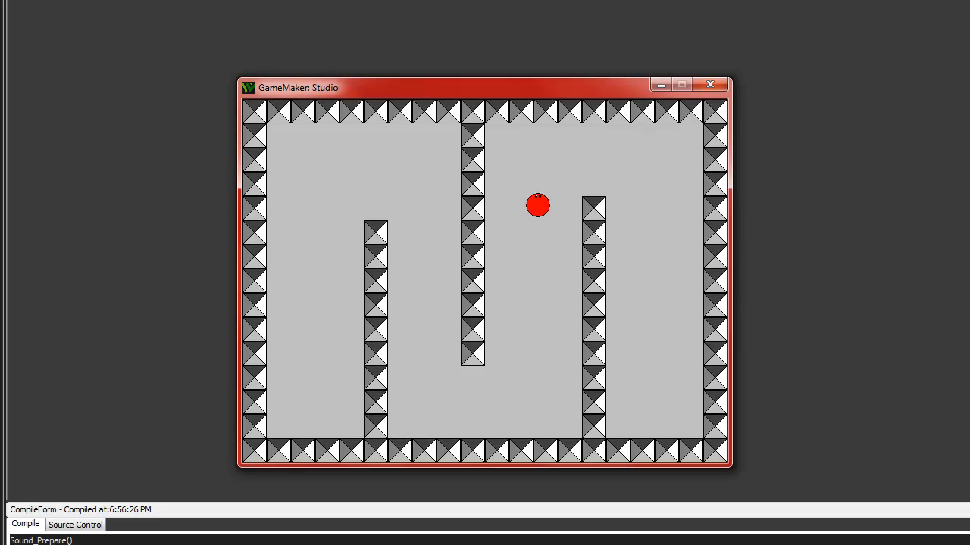
pyautogui.press('Right')
pyautogui.press('Down')
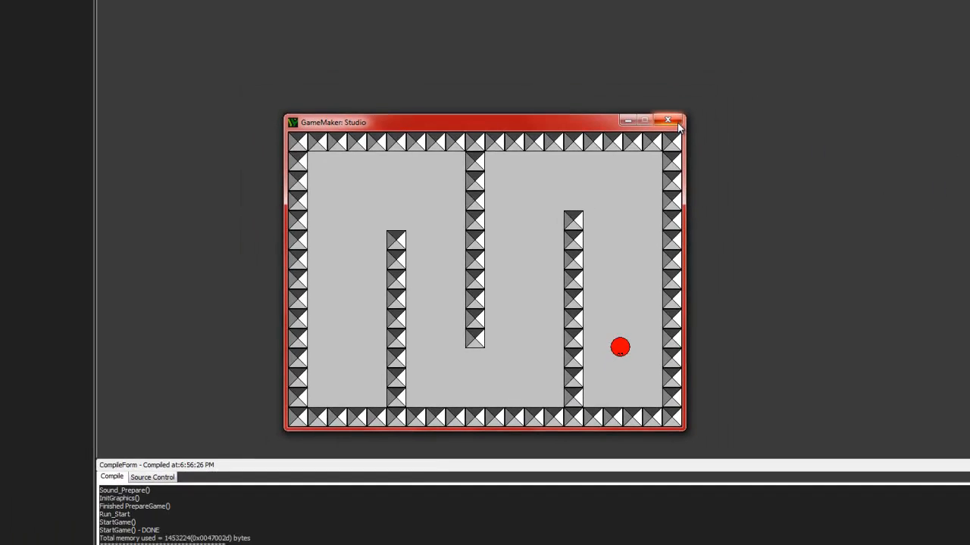
pyautogui.click(710, 85)
pyautogui.click(453, 535)
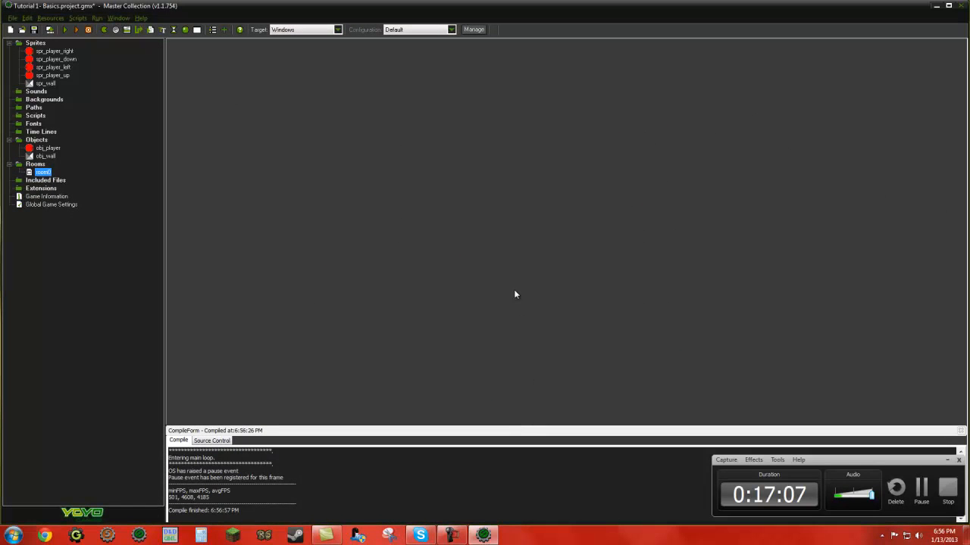
pyautogui.click(947, 460)
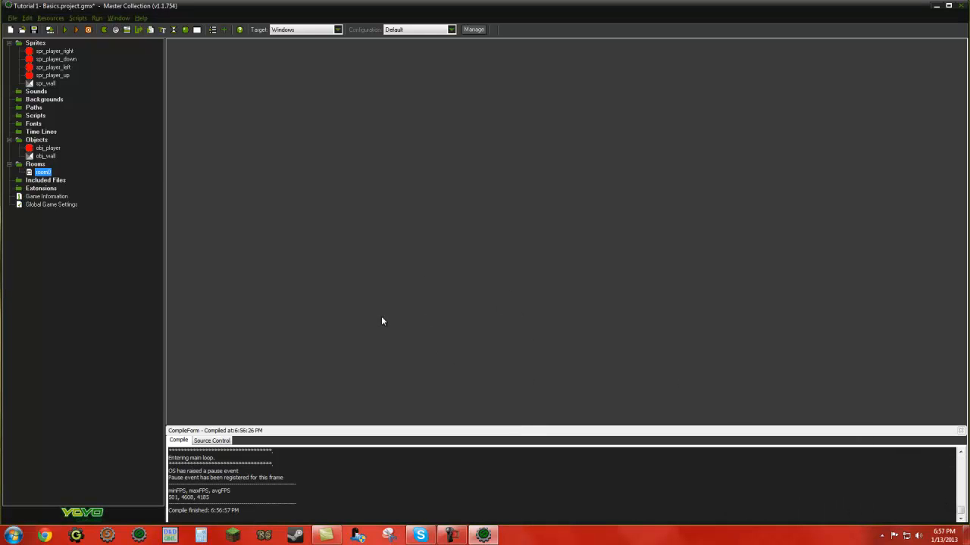
# Step: Create a new sprite named spr_finish
pyautogui.rightClick(42, 44)
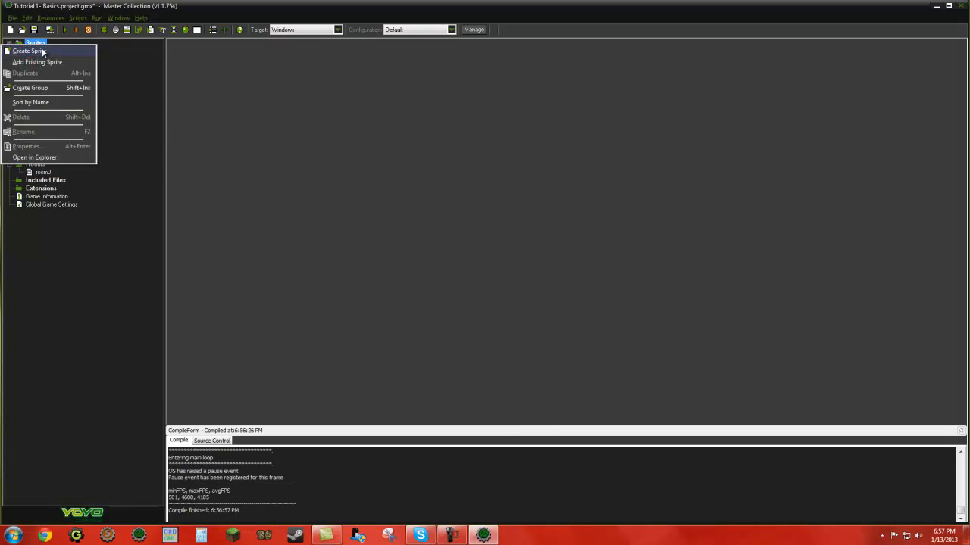
pyautogui.click(46, 51)
pyautogui.write('spr_finish')
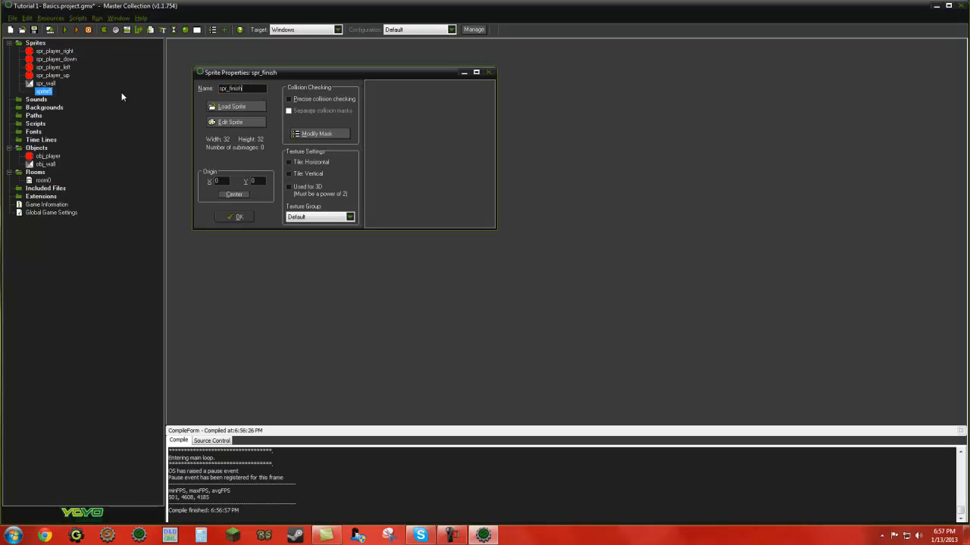
# Step: Create a blank 32 x 32 image for spr_finish and open it for drawing
pyautogui.click(231, 122)
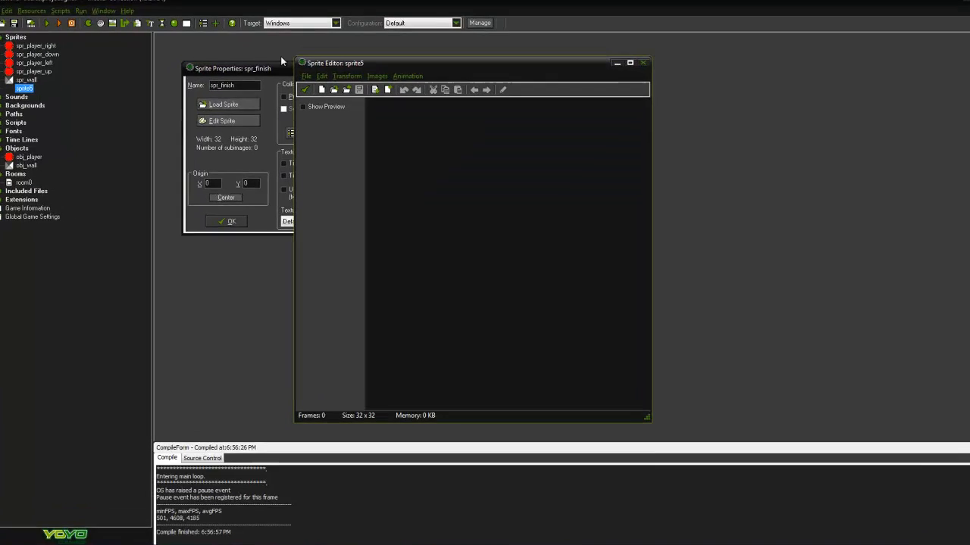
pyautogui.click(290, 62)
pyautogui.click(301, 78)
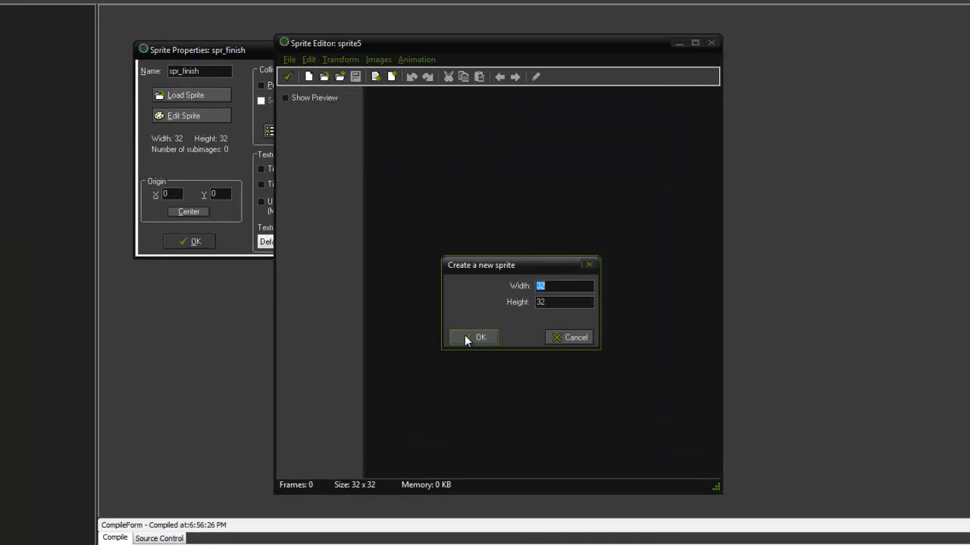
pyautogui.click(475, 337)
pyautogui.doubleClick(389, 100)
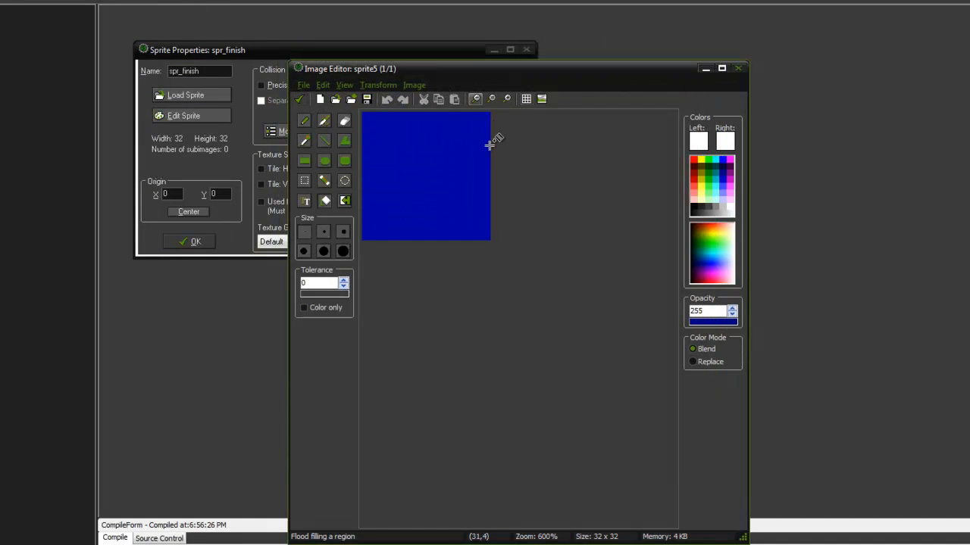
# Step: Draw a two-by-two black-and-white checkerboard with filled rectangles, black at upper left and lower right, and save it to spr_finish
pyautogui.scroll(2, 383, 182)
pyautogui.click(326, 142)
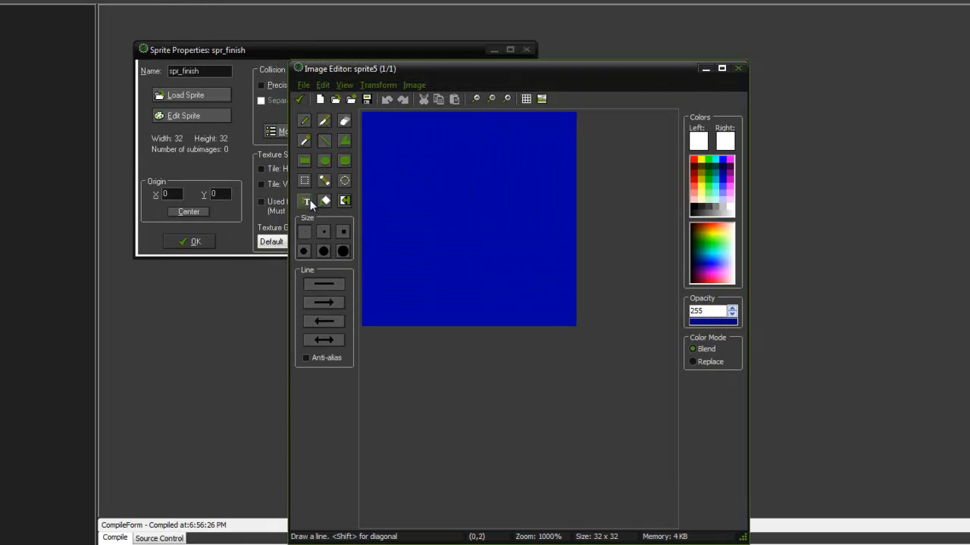
pyautogui.click(304, 161)
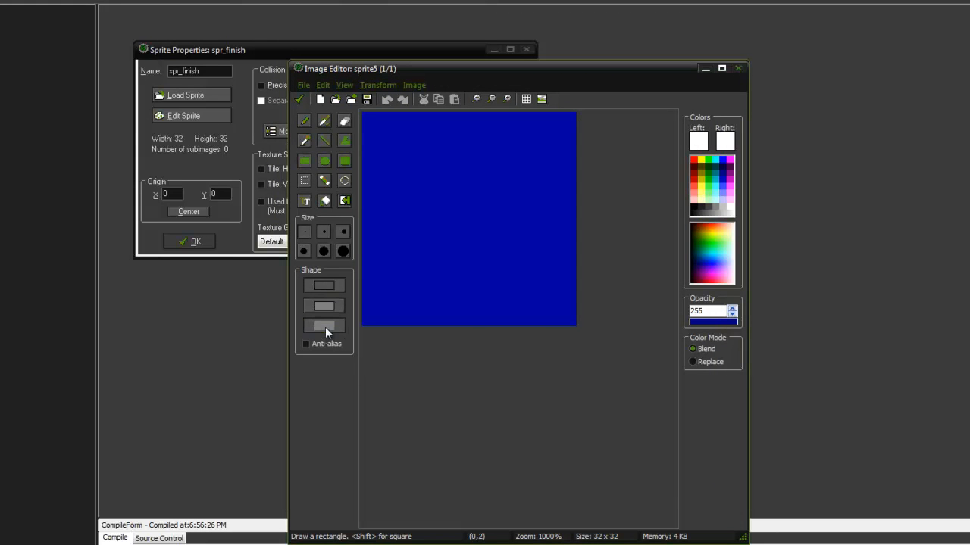
pyautogui.click(694, 207)
pyautogui.moveTo(363, 115); pyautogui.dragTo(573, 325)
pyautogui.moveTo(470, 213); pyautogui.dragTo(531, 295)
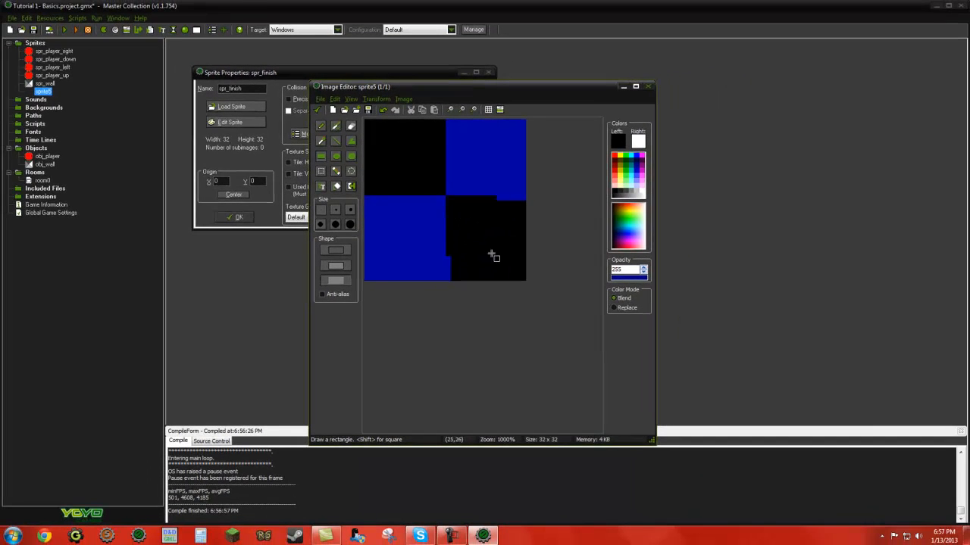
pyautogui.moveTo(493, 256); pyautogui.dragTo(522, 283)
pyautogui.click(644, 190)
pyautogui.moveTo(451, 195); pyautogui.dragTo(526, 125)
pyautogui.moveTo(447, 122); pyautogui.dragTo(524, 194)
pyautogui.moveTo(443, 200); pyautogui.dragTo(364, 282)
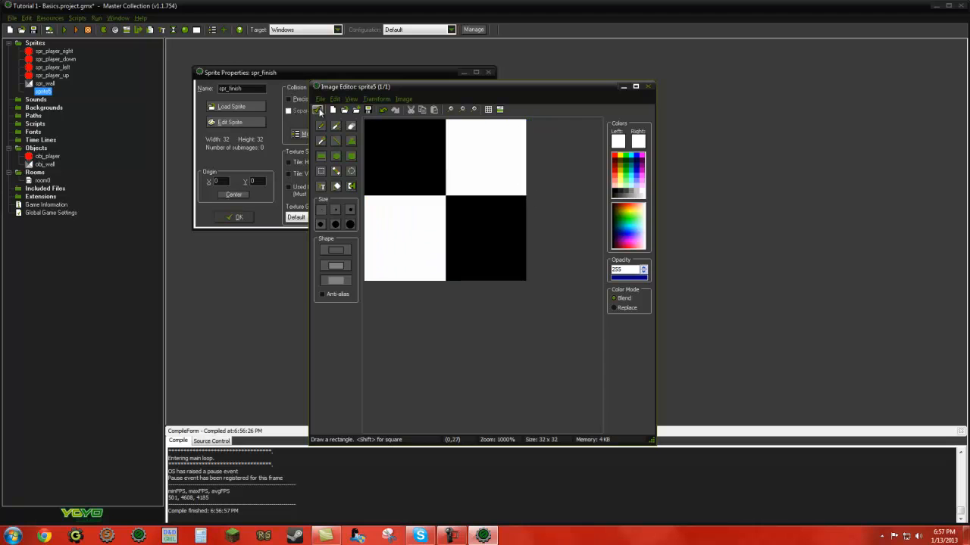
pyautogui.click(318, 110)
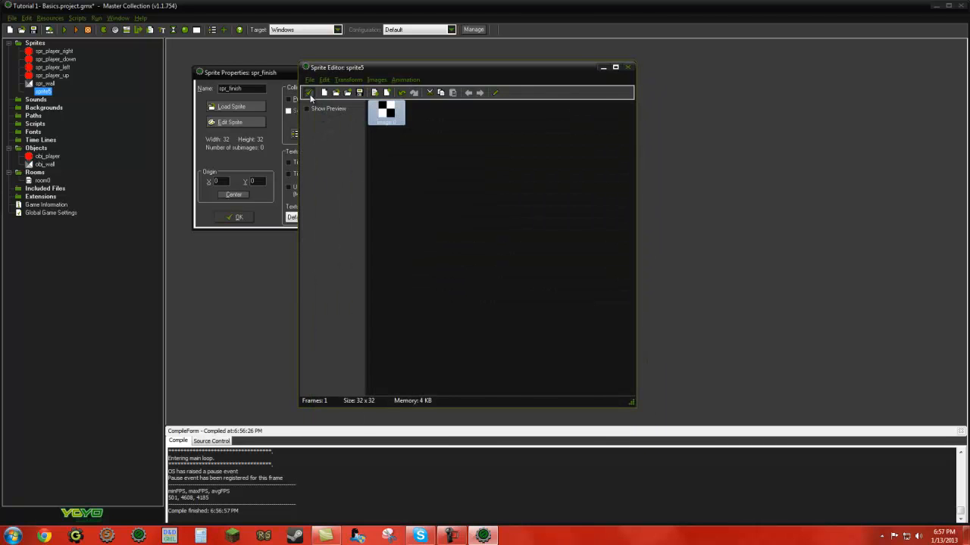
pyautogui.click(307, 93)
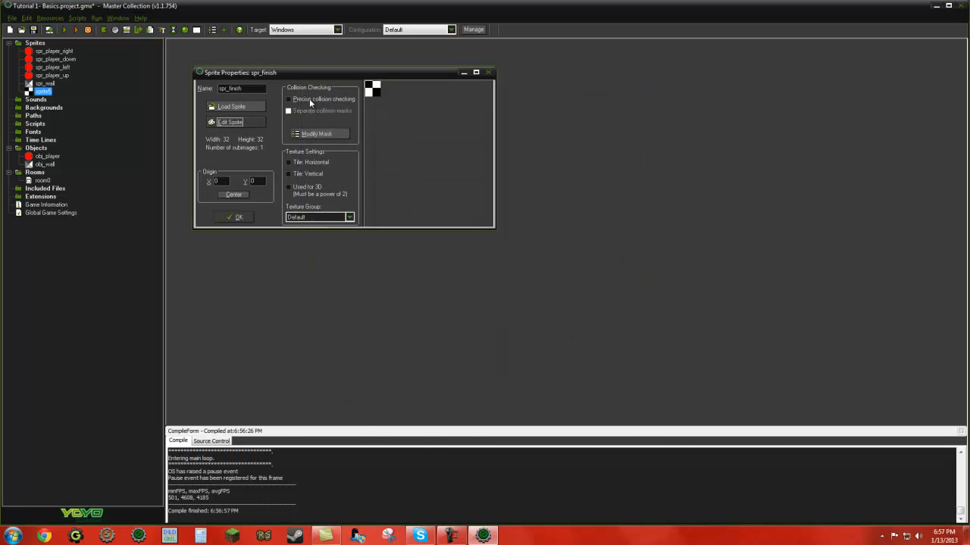
pyautogui.click(246, 219)
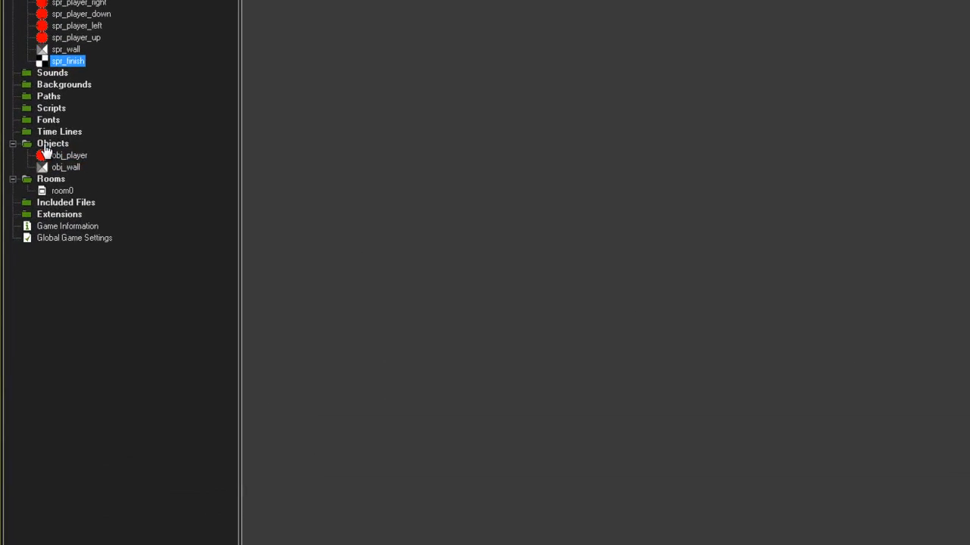
# Step: Create a new object named obj_finish and assign it the spr_finish sprite
pyautogui.rightClick(45, 146)
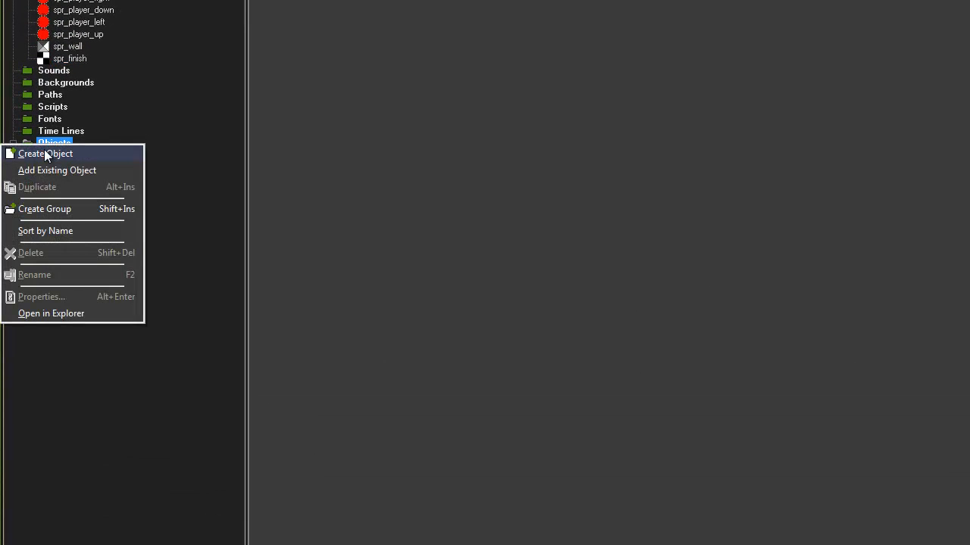
pyautogui.click(45, 154)
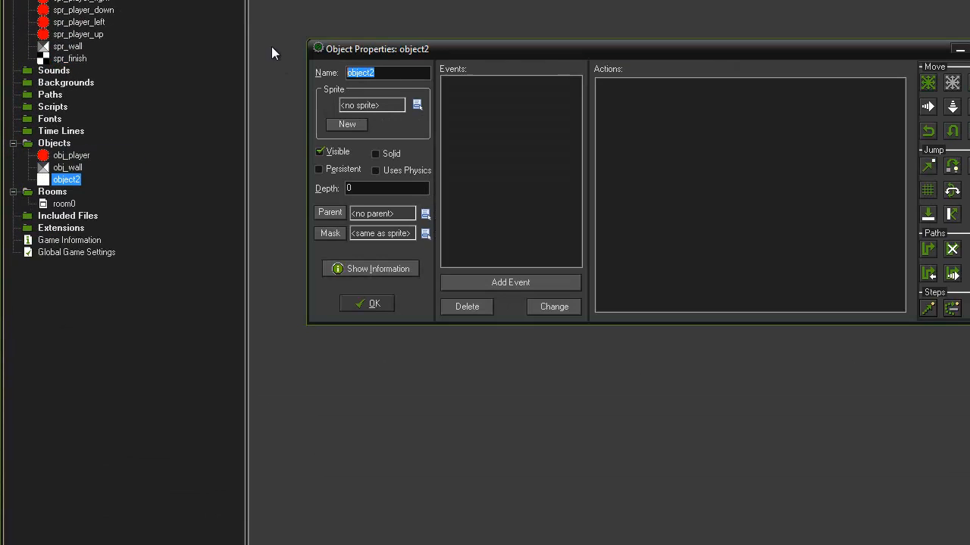
pyautogui.write('obj_finish')
pyautogui.click(417, 106)
pyautogui.click(454, 218)
# Step: Add a collision event with obj_player to obj_finish
pyautogui.click(510, 281)
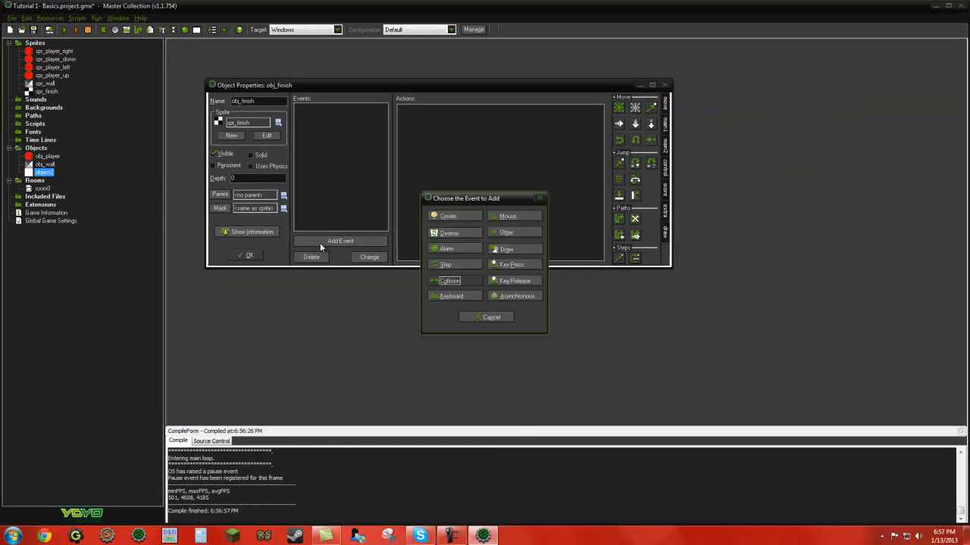
pyautogui.click(455, 282)
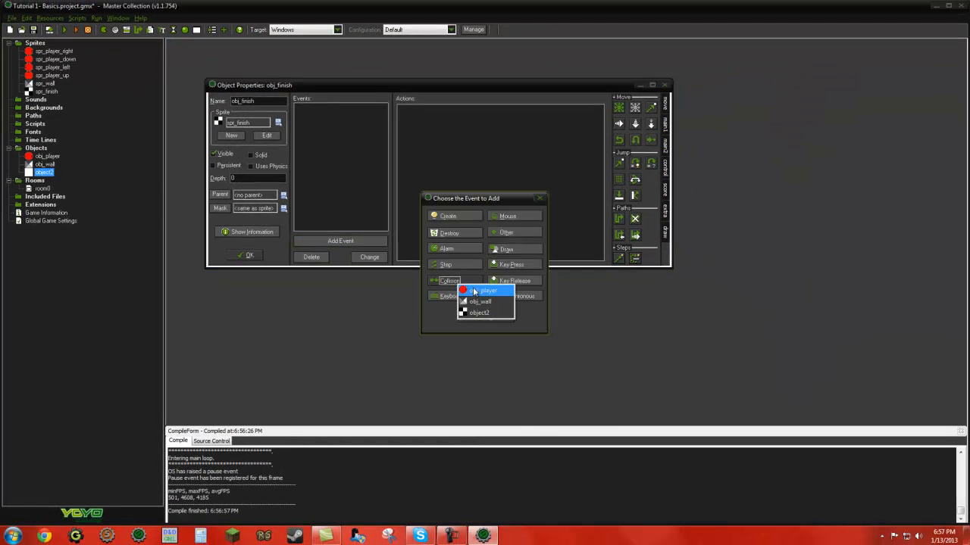
pyautogui.click(474, 292)
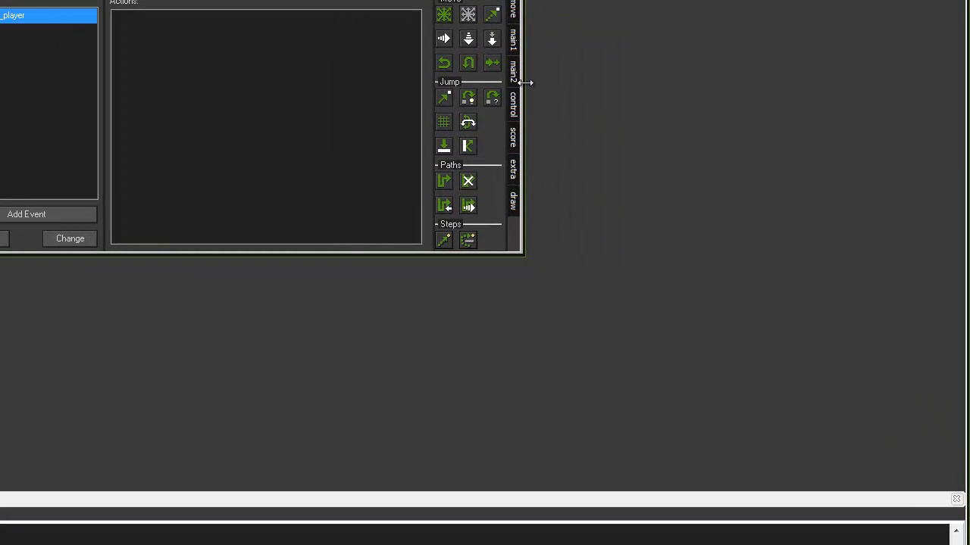
# Step: Add a Go to next room action to the obj_player collision event and accept obj_finish
pyautogui.click(520, 75)
pyautogui.click(517, 103)
pyautogui.click(513, 143)
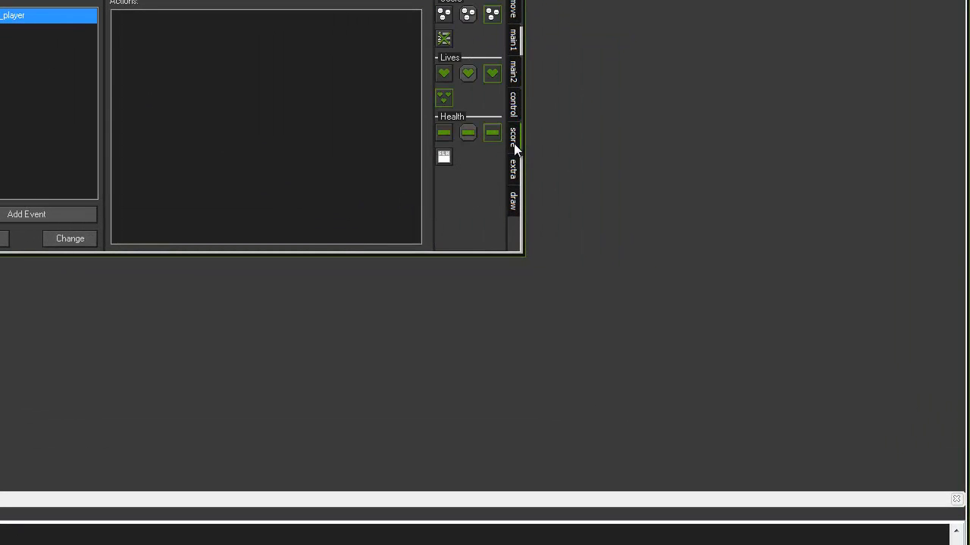
pyautogui.click(516, 76)
pyautogui.click(516, 49)
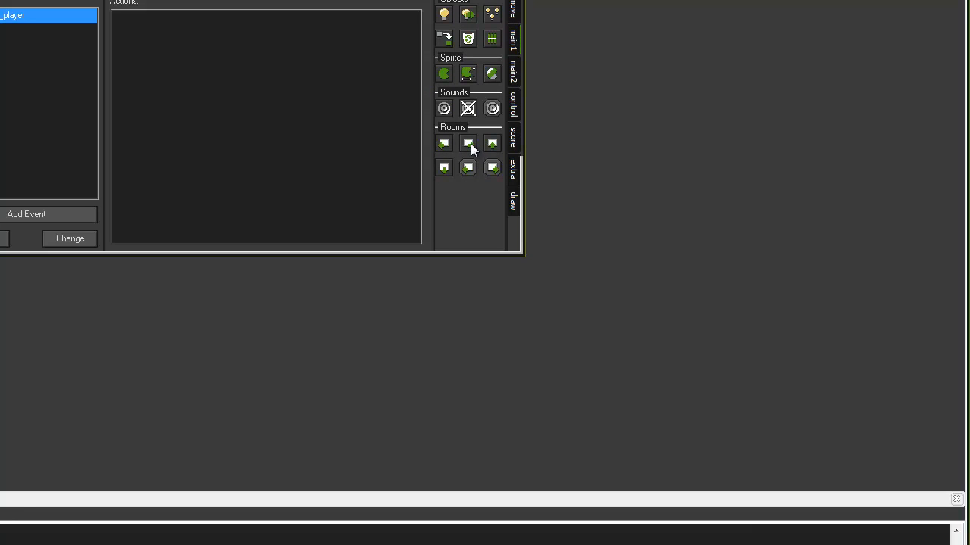
pyautogui.moveTo(471, 143); pyautogui.dragTo(250, 122)
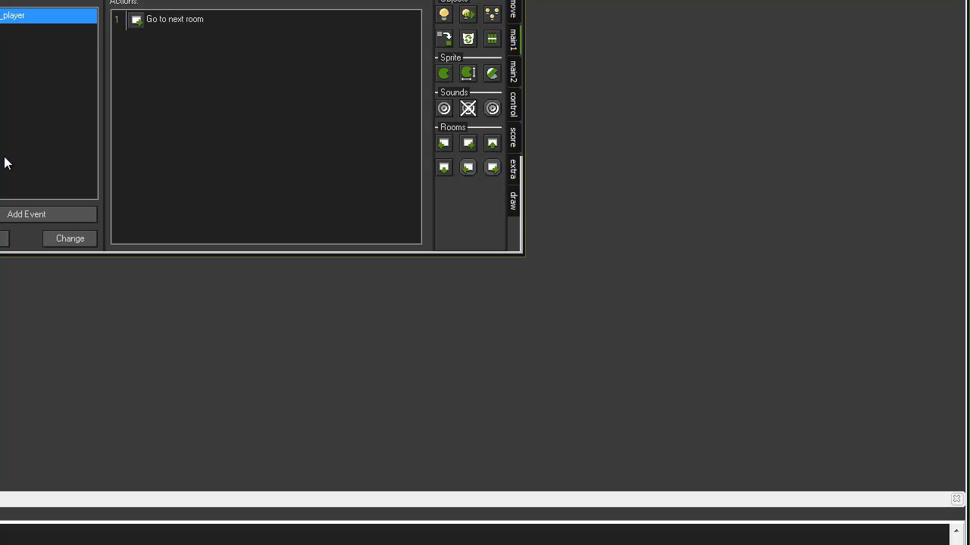
pyautogui.click(243, 257)
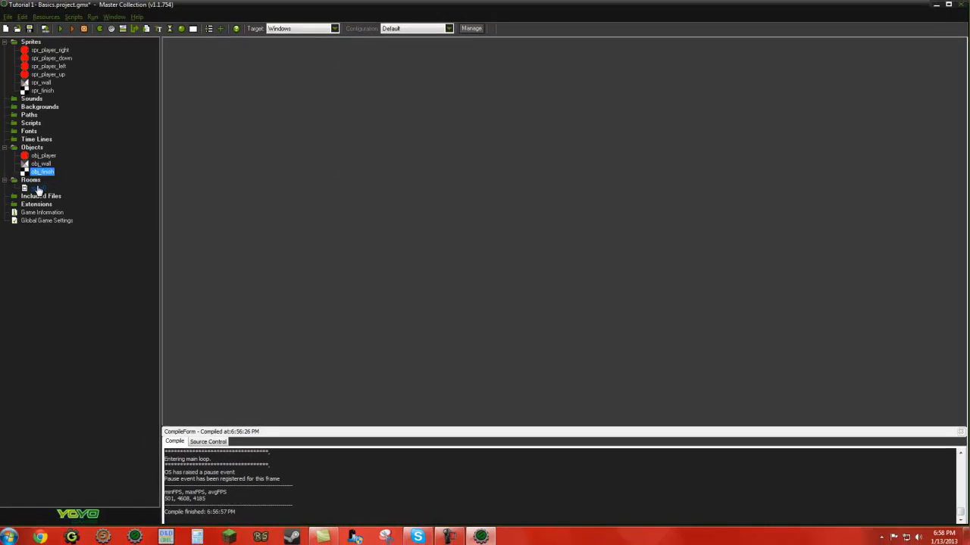
# Step: Place a row of four obj_finish tiles across the lower end of room0's rightmost corridor, hide the grid, and accept the room
pyautogui.doubleClick(44, 189)
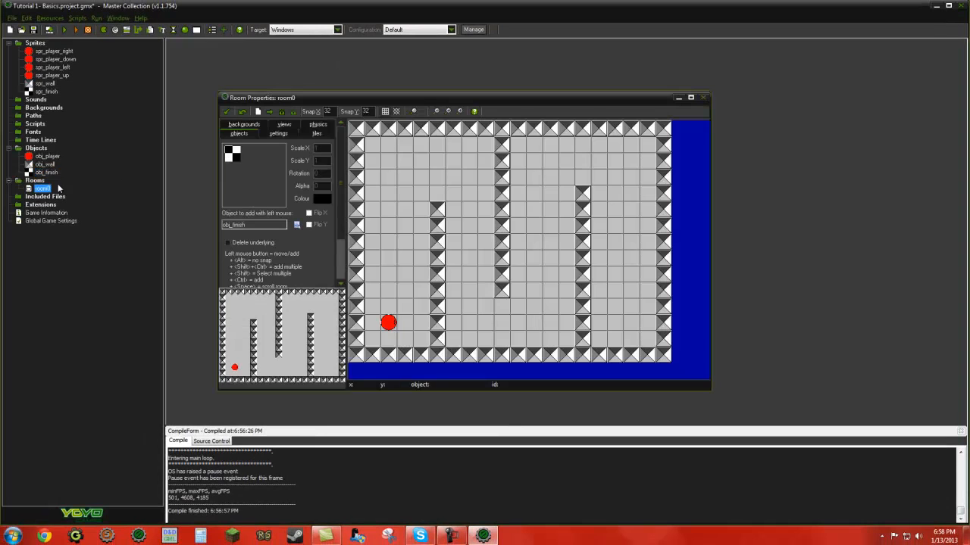
pyautogui.click(603, 341)
pyautogui.keyDown('ctrl'); pyautogui.keyDown('shift'); pyautogui.moveTo(620, 341); pyautogui.dragTo(652, 341); pyautogui.keyUp('shift'); pyautogui.keyUp('ctrl')
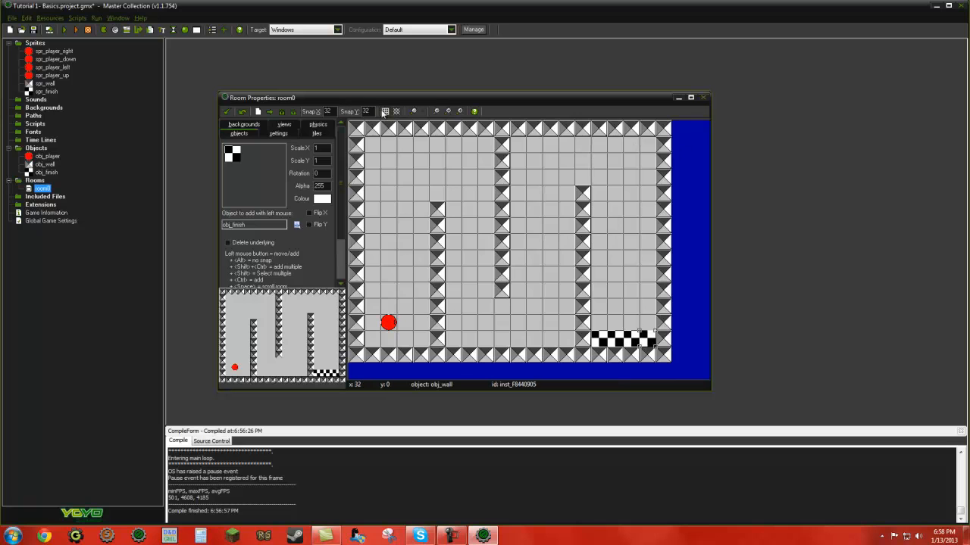
pyautogui.click(393, 112)
pyautogui.click(385, 111)
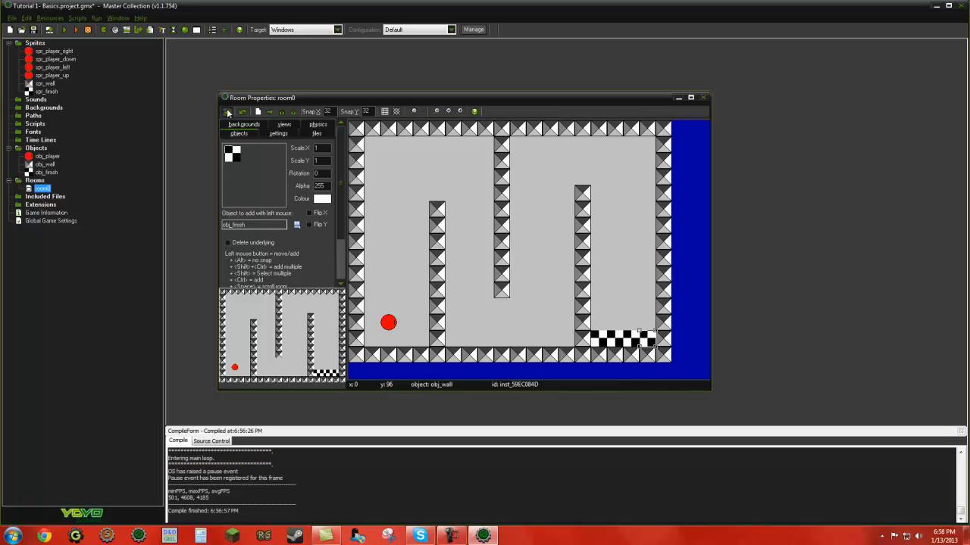
pyautogui.click(225, 110)
# Step: Run the game, steer the player through the maze onto the finish tiles, and abort the game at the code error
pyautogui.click(64, 29)
pyautogui.press('Up')
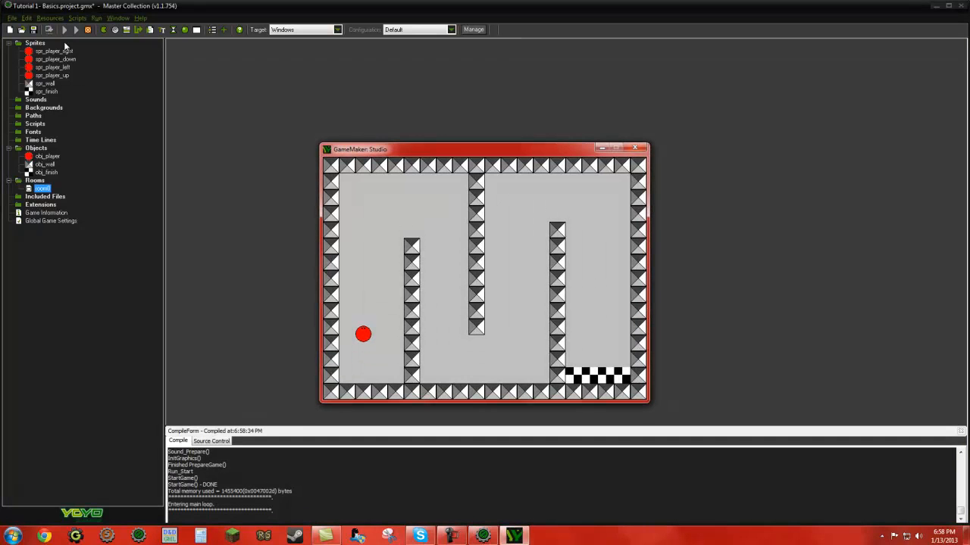
pyautogui.press('Right')
pyautogui.press('Down')
pyautogui.press('Down')
pyautogui.press('Right')
pyautogui.press('Up')
pyautogui.press('Right')
pyautogui.press('Down')
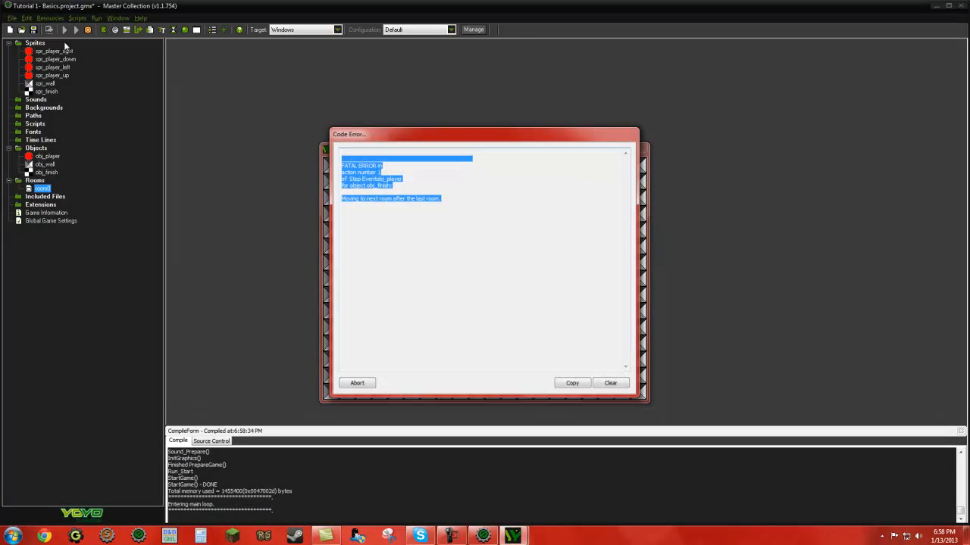
pyautogui.click(481, 206)
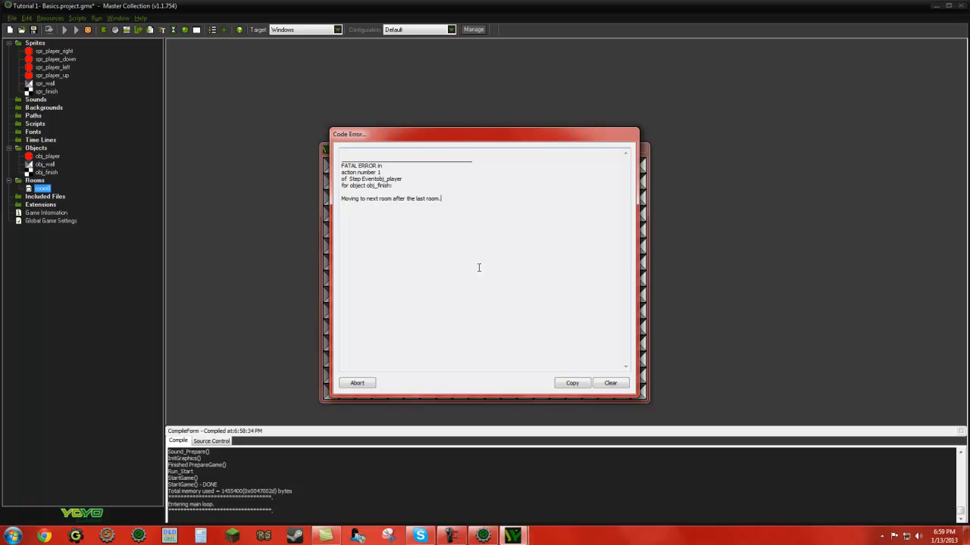
pyautogui.click(356, 382)
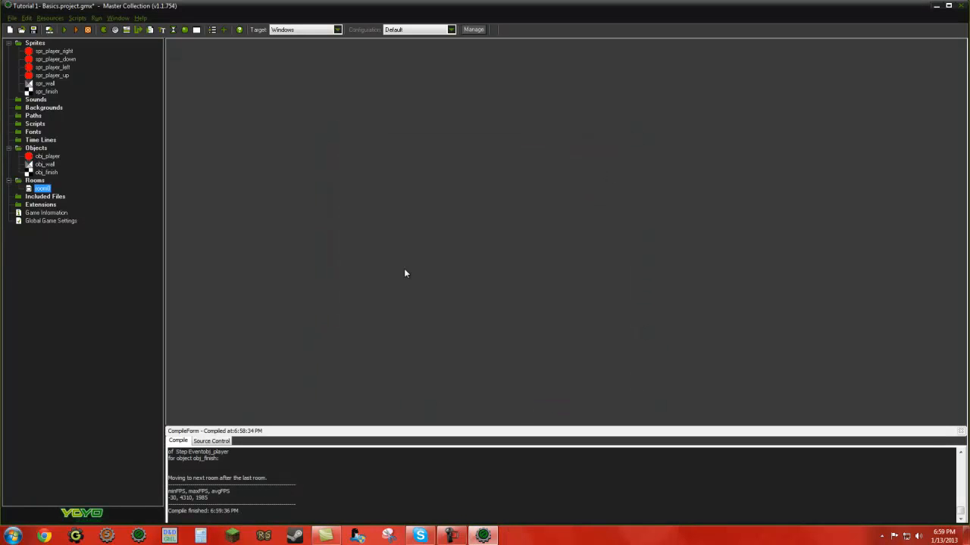
# Step: Create a second room in the project
pyautogui.doubleClick(41, 190)
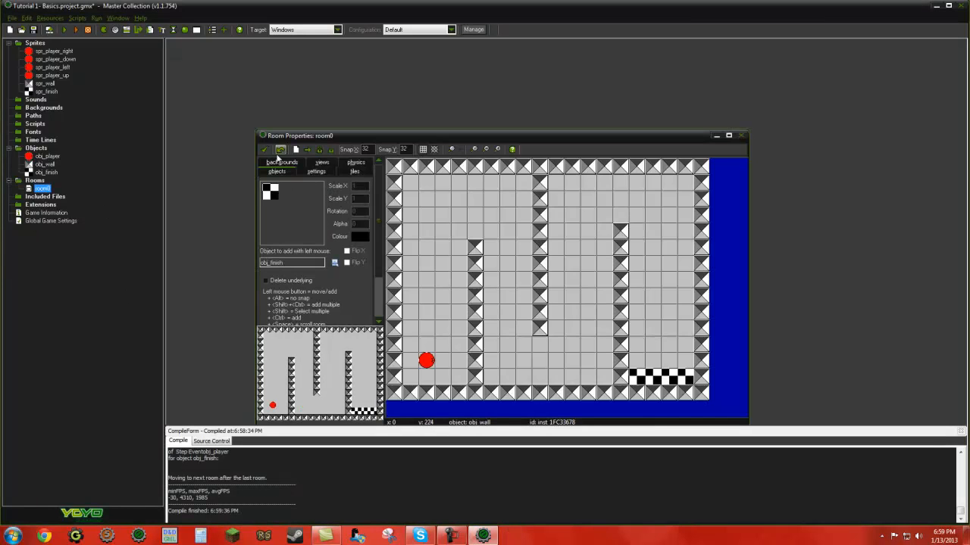
pyautogui.click(263, 149)
pyautogui.rightClick(29, 181)
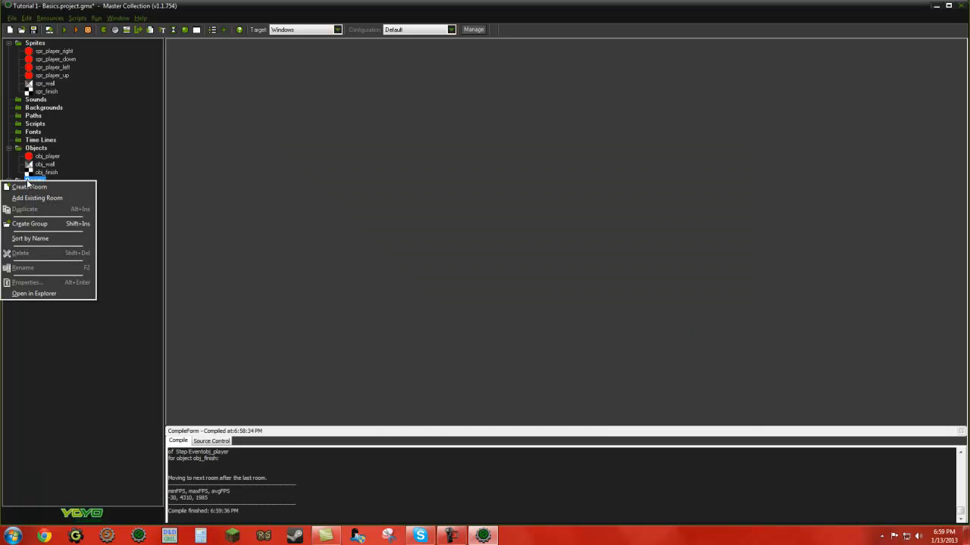
pyautogui.click(73, 166)
pyautogui.rightClick(29, 182)
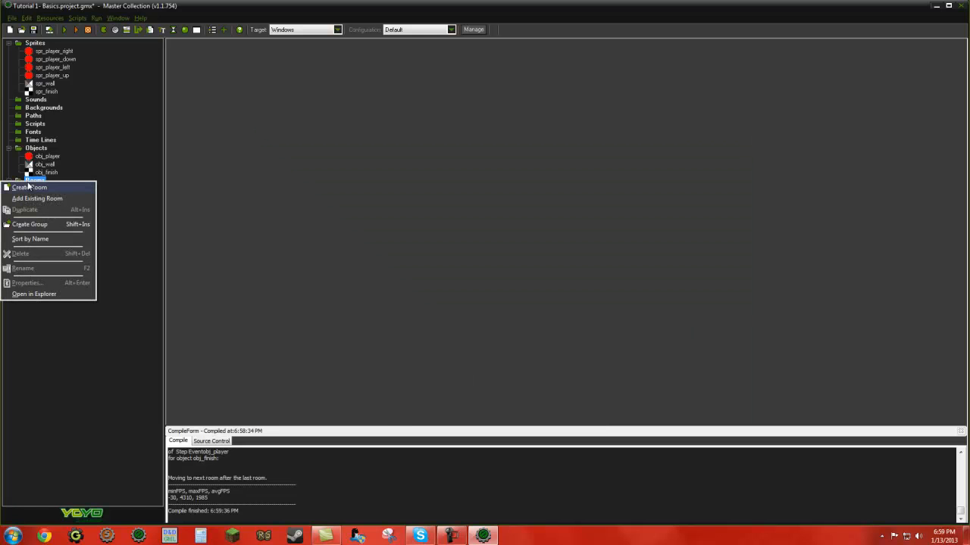
pyautogui.click(29, 187)
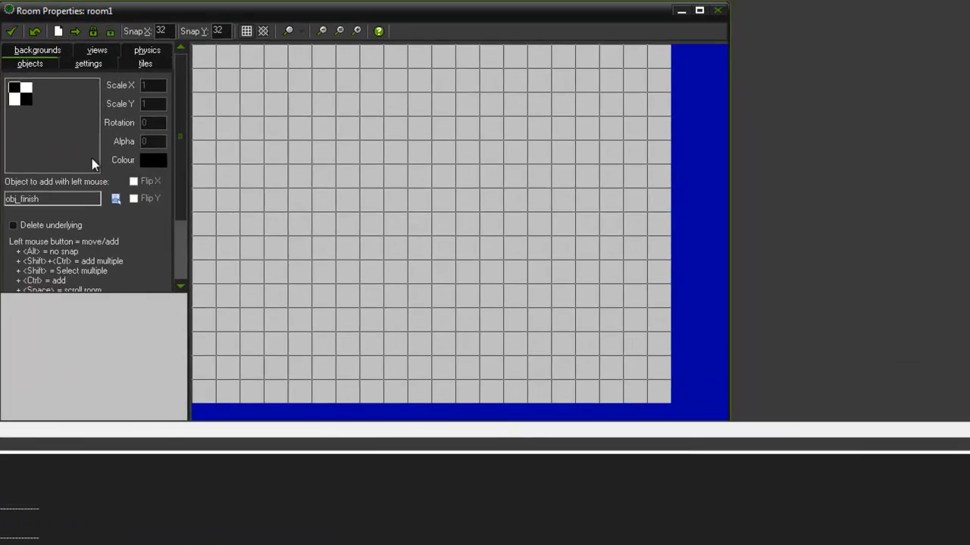
# Step: Surround the new room with a one-tile-thick border of obj_wall
pyautogui.click(57, 135)
pyautogui.click(60, 157)
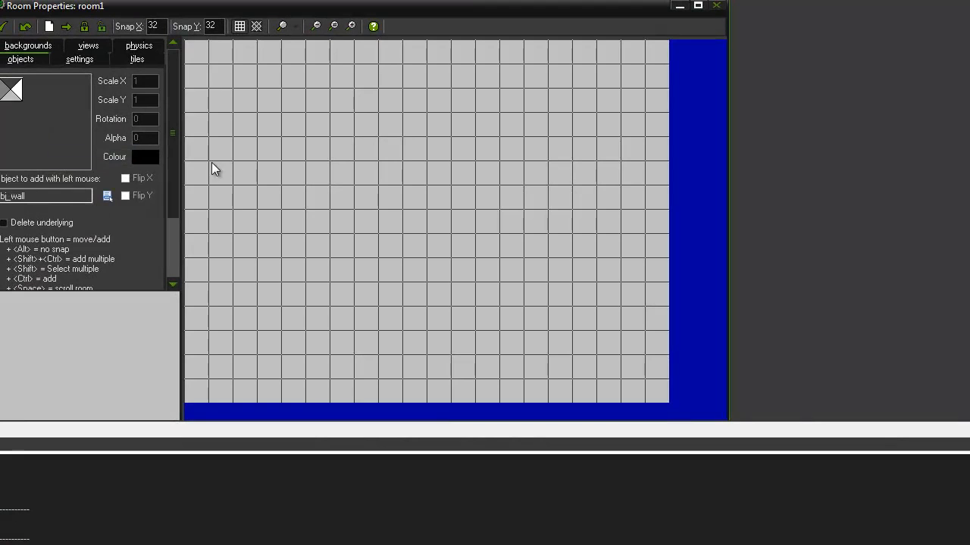
pyautogui.keyDown('ctrl'); pyautogui.keyDown('shift'); pyautogui.moveTo(191, 82); pyautogui.dragTo(196, 293); pyautogui.keyUp('shift'); pyautogui.keyUp('ctrl')
pyautogui.moveTo(196, 394)
pyautogui.keyDown('ctrl'); pyautogui.keyDown('shift'); pyautogui.mouseDown()
pyautogui.moveTo(487, 391)
pyautogui.moveTo(629, 376)
pyautogui.mouseUp(); pyautogui.keyUp('shift'); pyautogui.keyUp('ctrl')
pyautogui.keyDown('ctrl'); pyautogui.keyDown('shift'); pyautogui.moveTo(642, 370); pyautogui.dragTo(611, 369, button='right'); pyautogui.keyUp('shift'); pyautogui.keyUp('ctrl')
pyautogui.moveTo(660, 381)
pyautogui.keyDown('ctrl'); pyautogui.keyDown('shift'); pyautogui.mouseDown()
pyautogui.moveTo(661, 75)
pyautogui.moveTo(650, 50)
pyautogui.moveTo(540, 60)
pyautogui.moveTo(231, 57)
pyautogui.mouseUp(); pyautogui.keyUp('shift'); pyautogui.keyUp('ctrl')
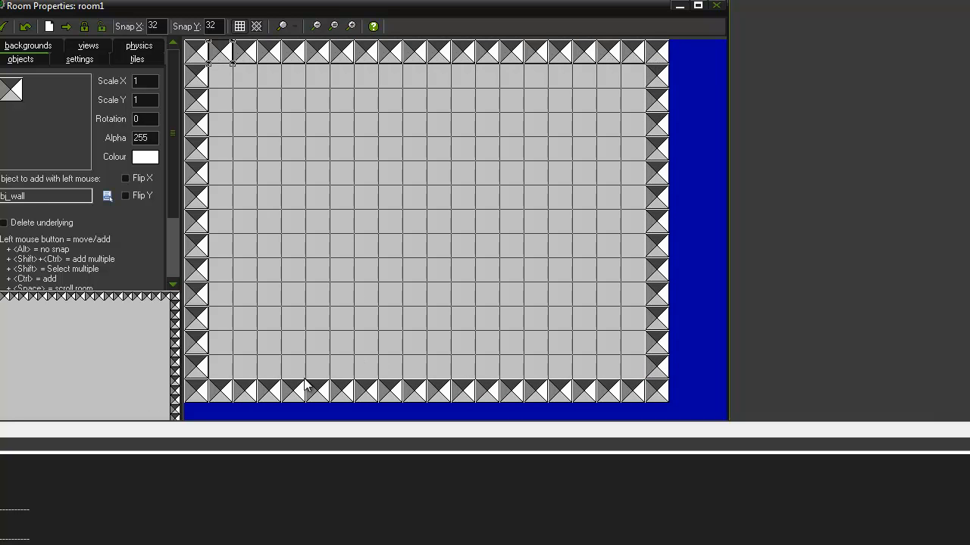
# Step: Add inner obj_wall barriers to room1: two nested L-shaped walls and a four-tile stub rising from the lower border
pyautogui.moveTo(287, 373)
pyautogui.keyDown('ctrl'); pyautogui.keyDown('shift'); pyautogui.mouseDown()
pyautogui.moveTo(293, 142)
pyautogui.moveTo(320, 124)
pyautogui.moveTo(558, 121)
pyautogui.mouseUp(); pyautogui.keyUp('shift'); pyautogui.keyUp('ctrl')
pyautogui.keyDown('ctrl'); pyautogui.keyDown('shift'); pyautogui.moveTo(631, 221); pyautogui.dragTo(394, 221); pyautogui.keyUp('shift'); pyautogui.keyUp('ctrl')
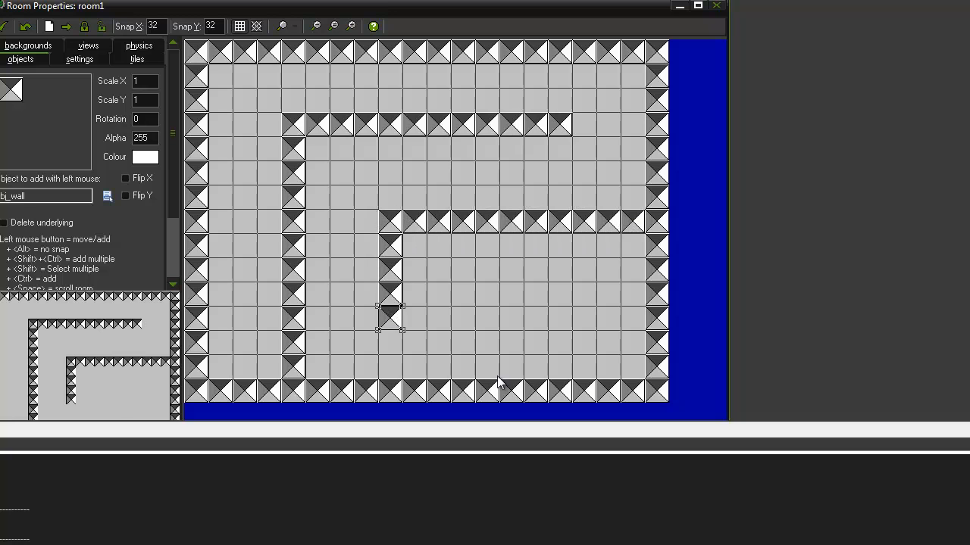
pyautogui.keyDown('ctrl'); pyautogui.keyDown('shift'); pyautogui.moveTo(502, 369); pyautogui.dragTo(520, 303); pyautogui.keyUp('shift'); pyautogui.keyUp('ctrl')
# Step: Place obj_player near the lower end of room1's left corridor and accept the room
pyautogui.click(26, 143)
pyautogui.click(45, 154)
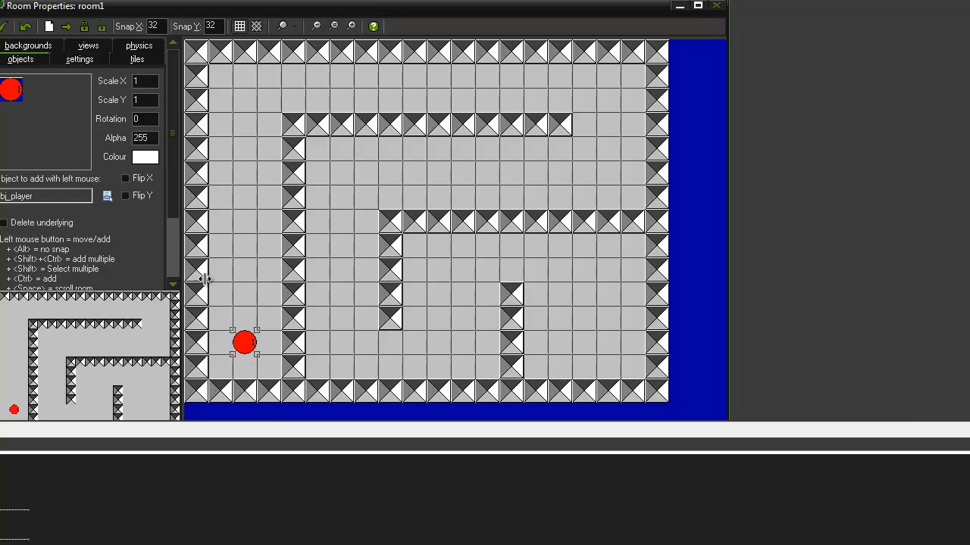
pyautogui.click(4, 27)
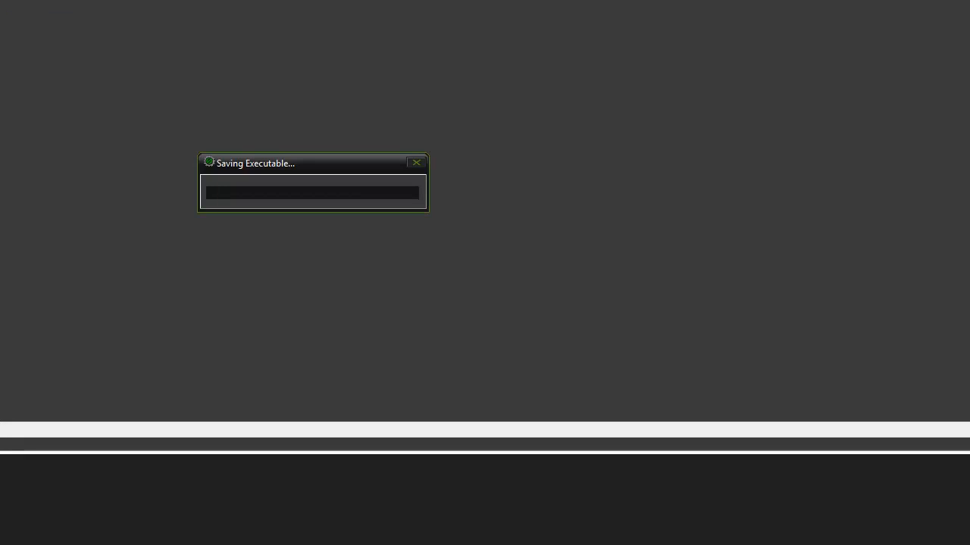
# Step: Test the game by steering the player through room0 to the finish and into room1's upper corridors, and close the game
pyautogui.press('Up')
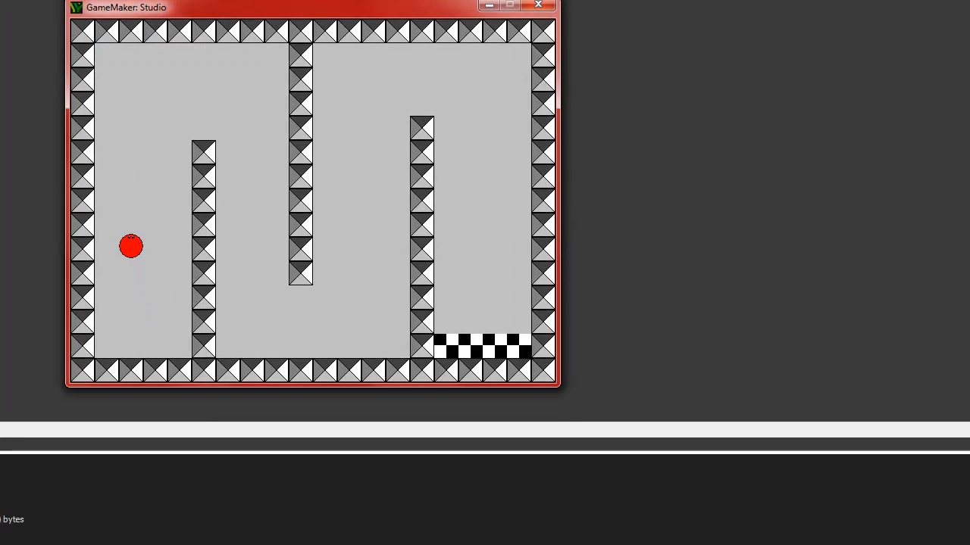
pyautogui.press('Right')
pyautogui.press('Down')
pyautogui.press('Right')
pyautogui.press('Up')
pyautogui.press('Right')
pyautogui.press('Down')
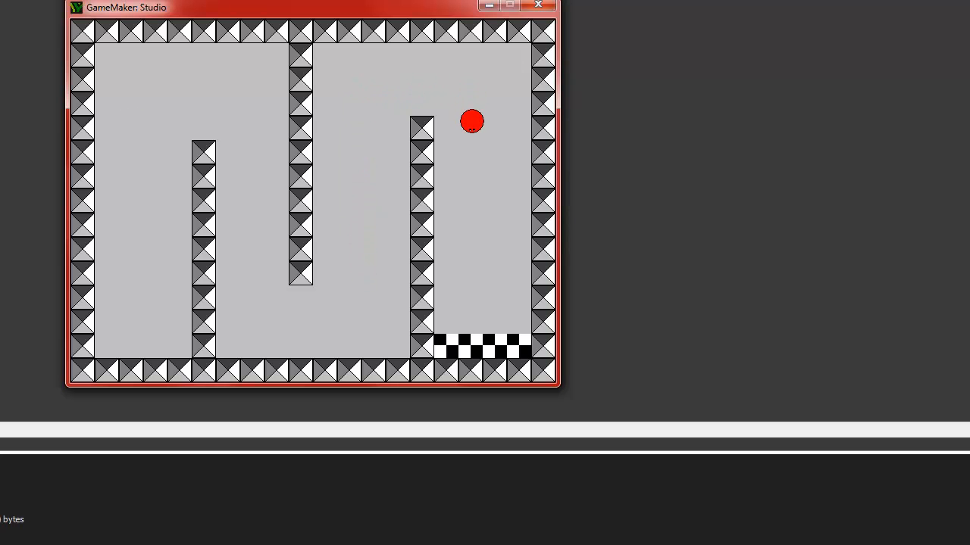
pyautogui.press('Up')
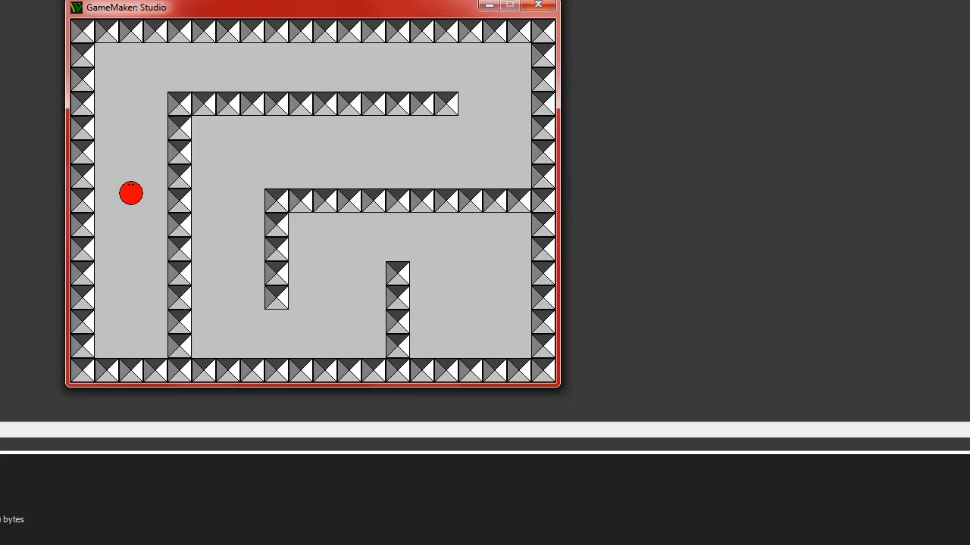
pyautogui.press('Right')
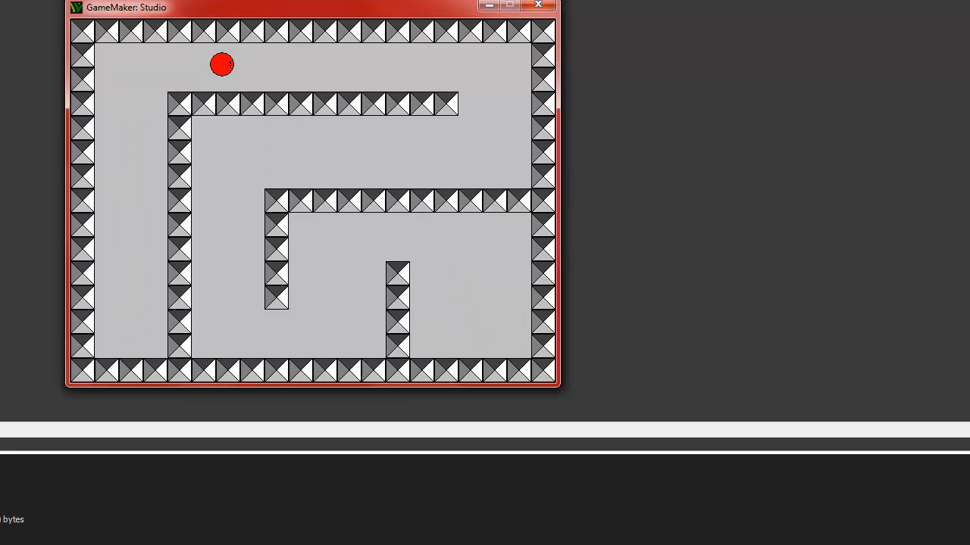
pyautogui.press('Down')
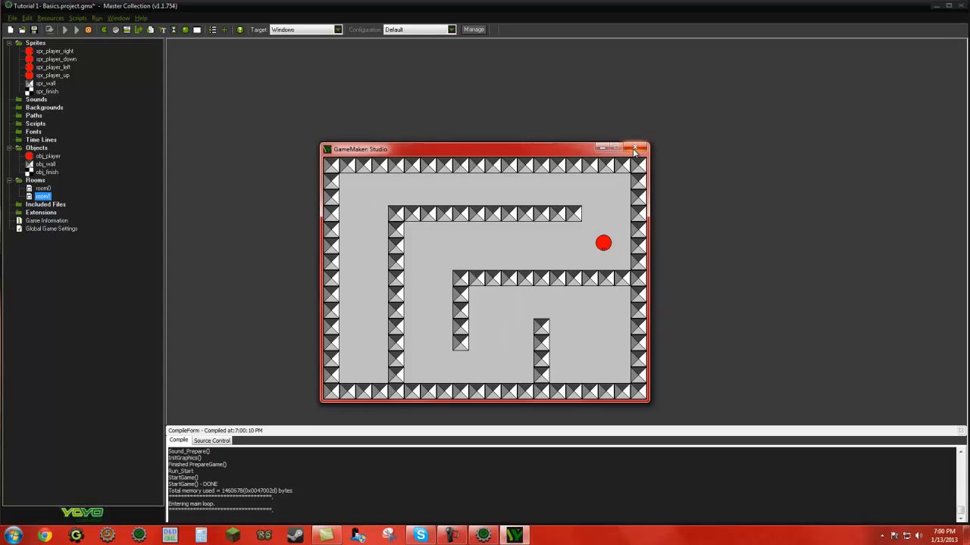
pyautogui.click(537, 5)
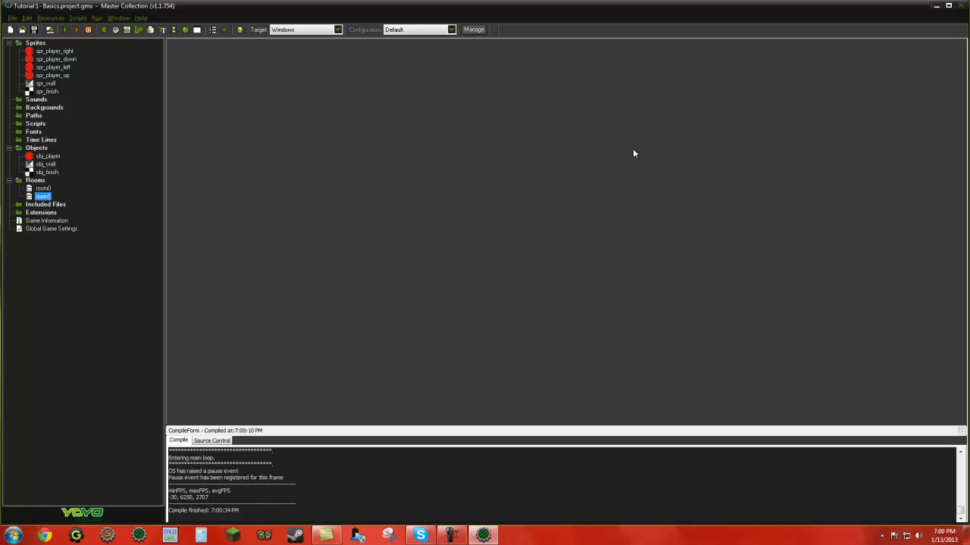
pyautogui.click(450, 535)
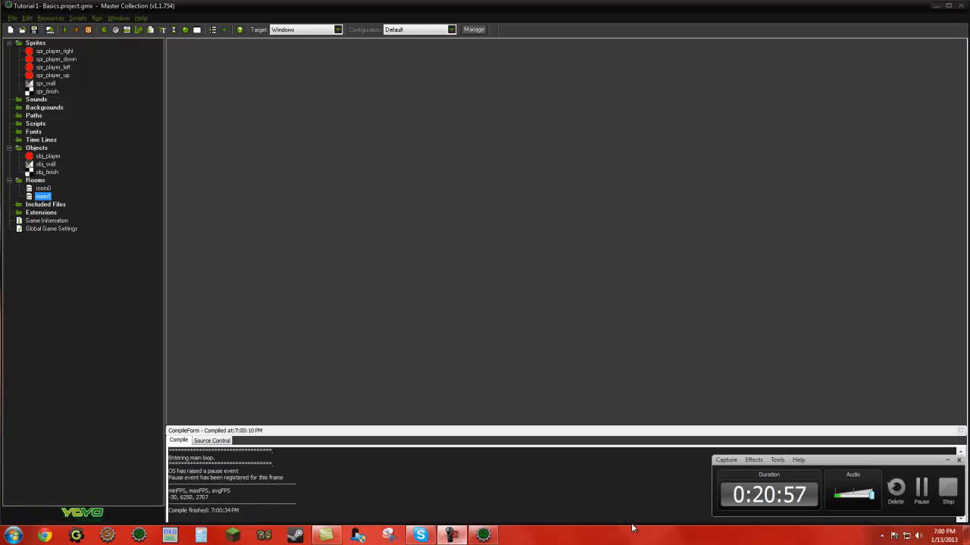